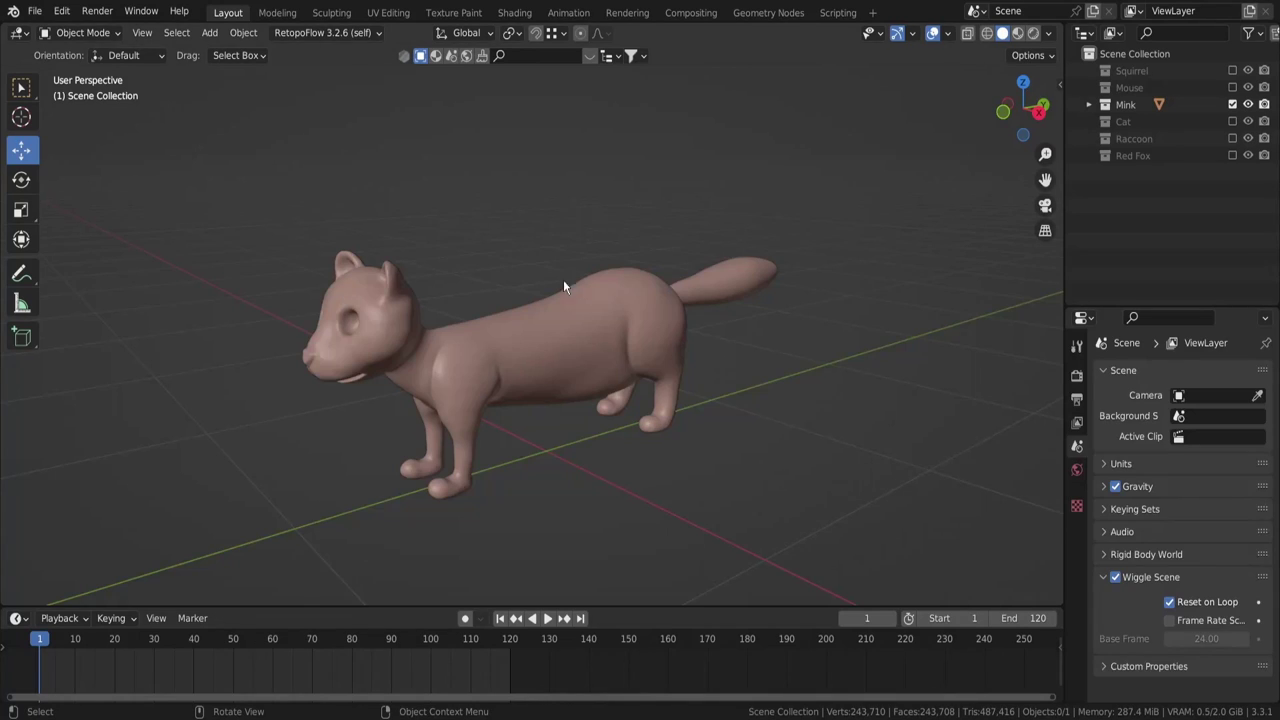
Select the Mink sculpt and start a RetopoFlow session on it
left_click(563, 286)
left_click(327, 32)
left_click(330, 62)
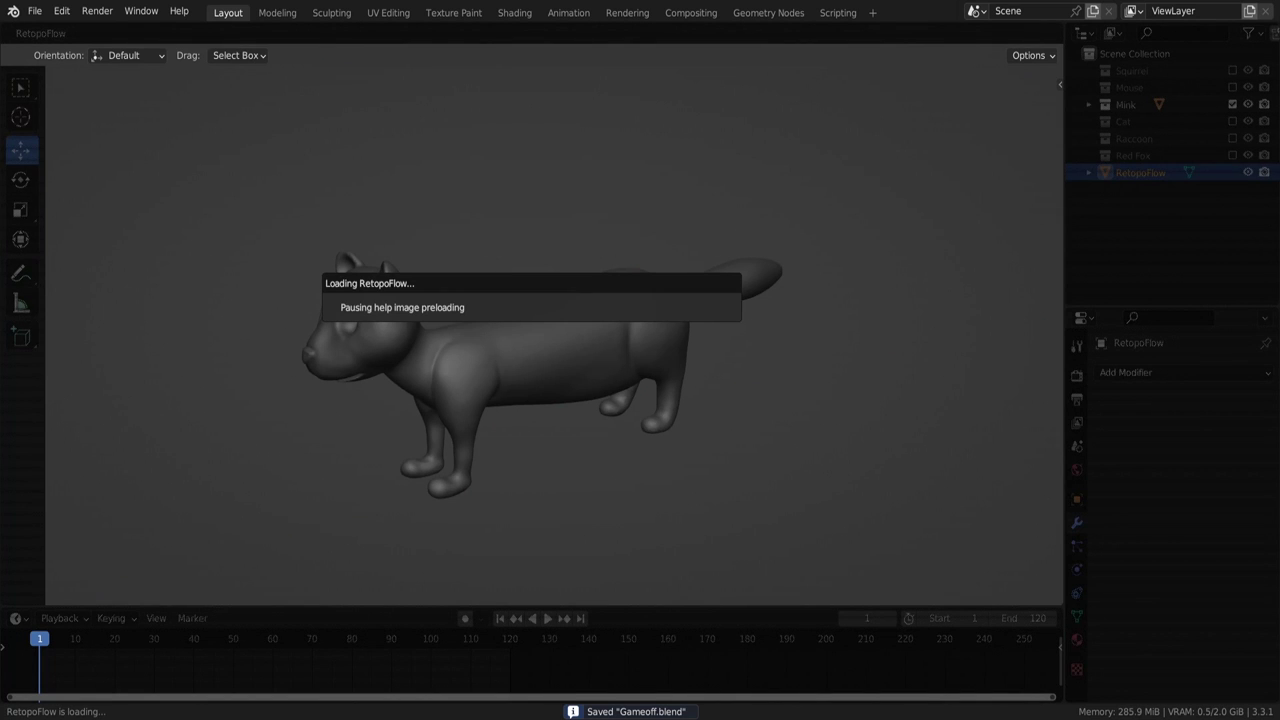
Keep X symmetry checked in the Symmetry panel and frame the mink's head
left_click(958, 108)
left_click(960, 105)
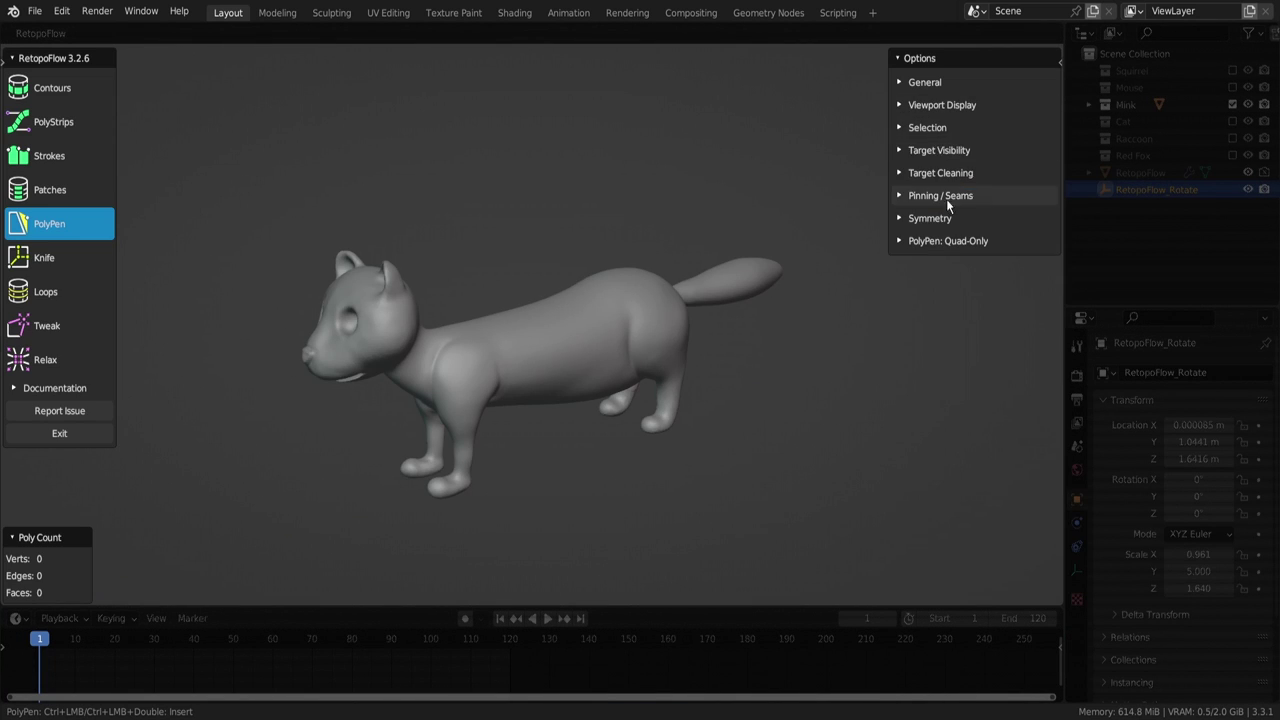
left_click(930, 217)
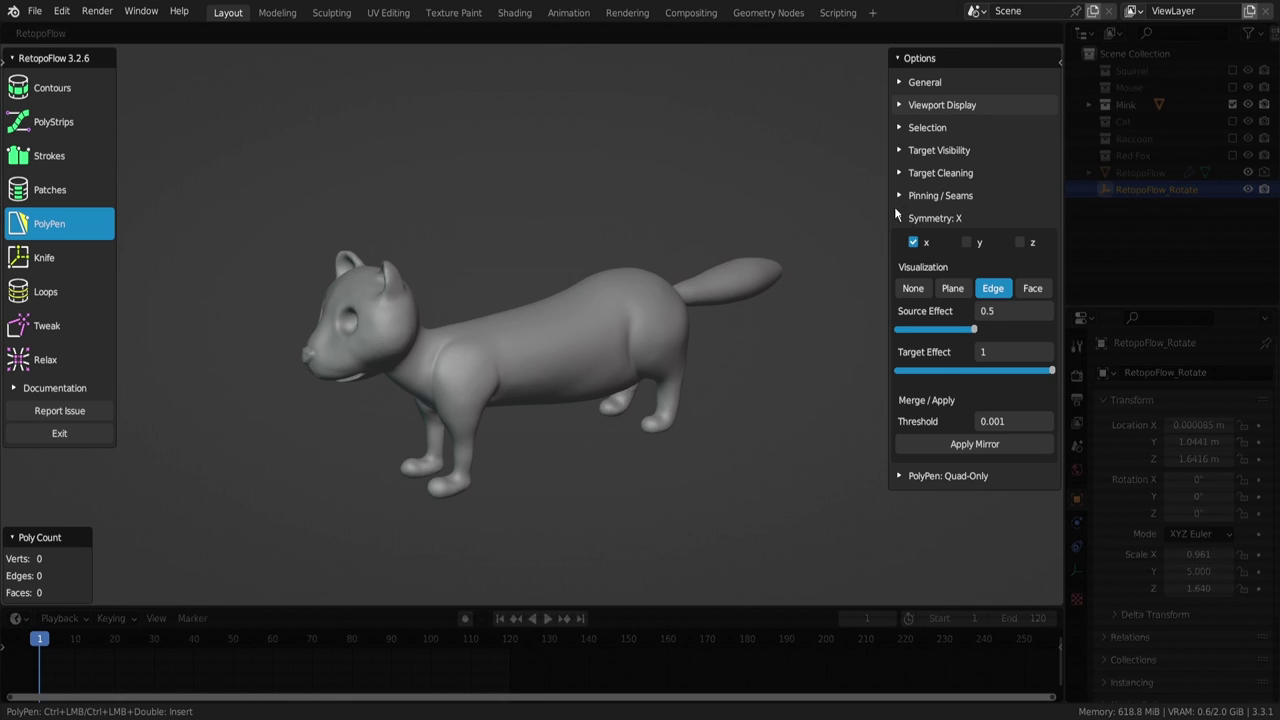
left_click(942, 105)
middle_click_drag(520, 380, 680, 360)
left_click(942, 105)
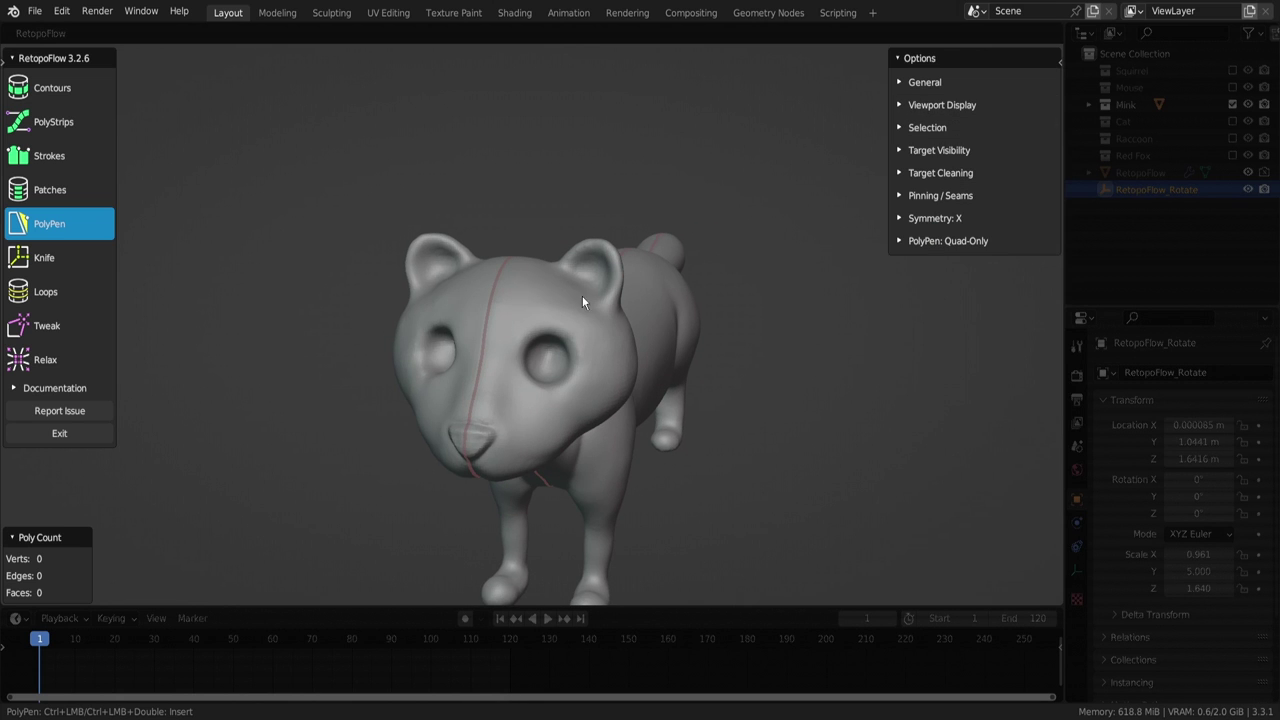
mouse_move(582, 302)
middle_mouse_down()
mouse_move(728, 303)
mouse_move(563, 289)
mouse_move(579, 360)
middle_mouse_up()
scroll(579, 363, "up", 2)
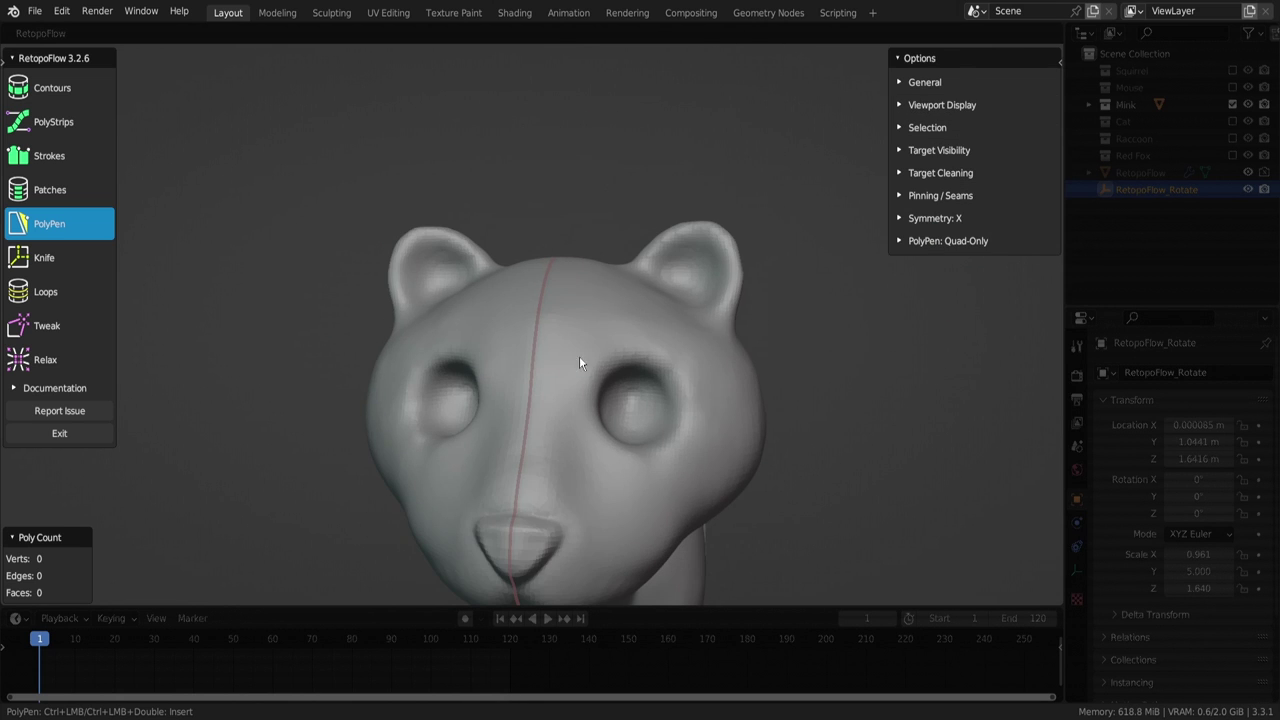
Place a first face beside the eye and set Selection Theme to Orange
left_click(636, 470, "ctrl")
middle_click_drag(636, 470, 500, 470)
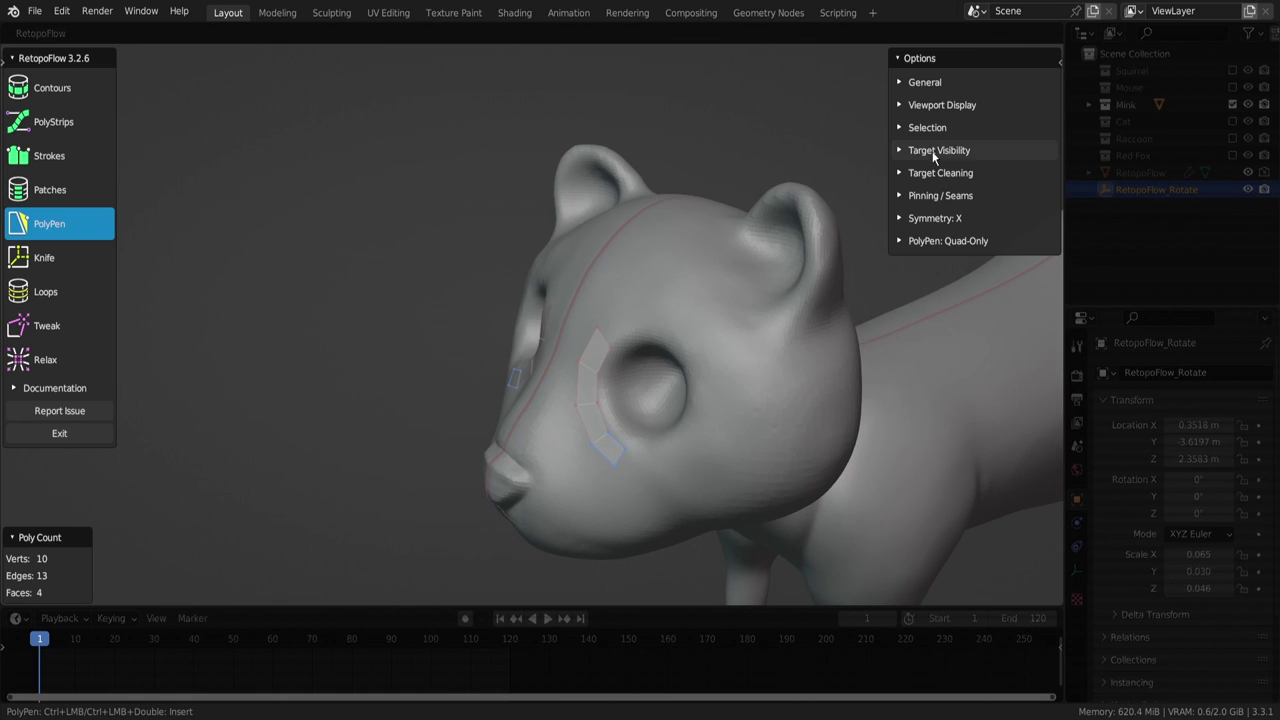
left_click(928, 150)
left_click(942, 105)
left_click(1026, 249)
mouse_move(760, 330)
middle_mouse_down()
mouse_move(663, 334)
mouse_move(613, 268)
mouse_move(668, 330)
mouse_move(673, 357)
middle_mouse_up()
Add faces above, below and around the eye to close the eye ring
left_click(663, 255, "ctrl")
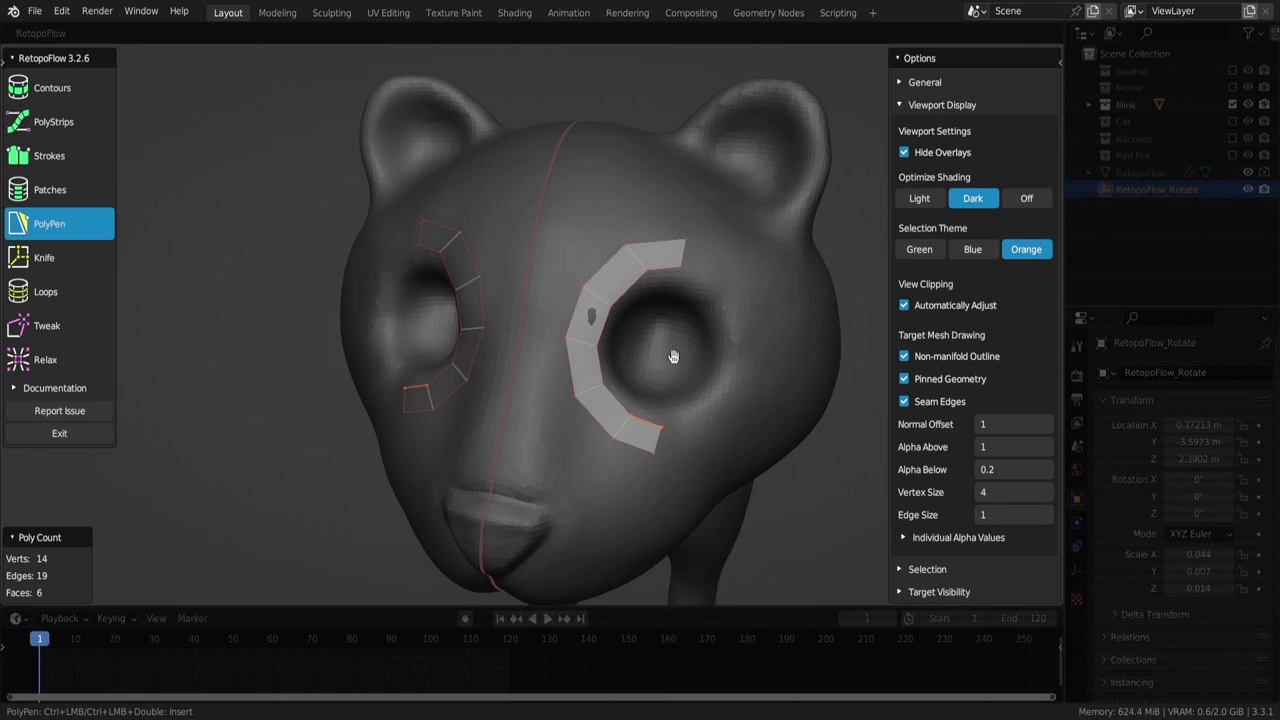
left_click(652, 445)
mouse_move(652, 445)
middle_mouse_down()
mouse_move(737, 337)
mouse_move(698, 284)
mouse_move(544, 249)
mouse_move(544, 406)
mouse_move(593, 302)
middle_mouse_up()
left_click(561, 380, "ctrl")
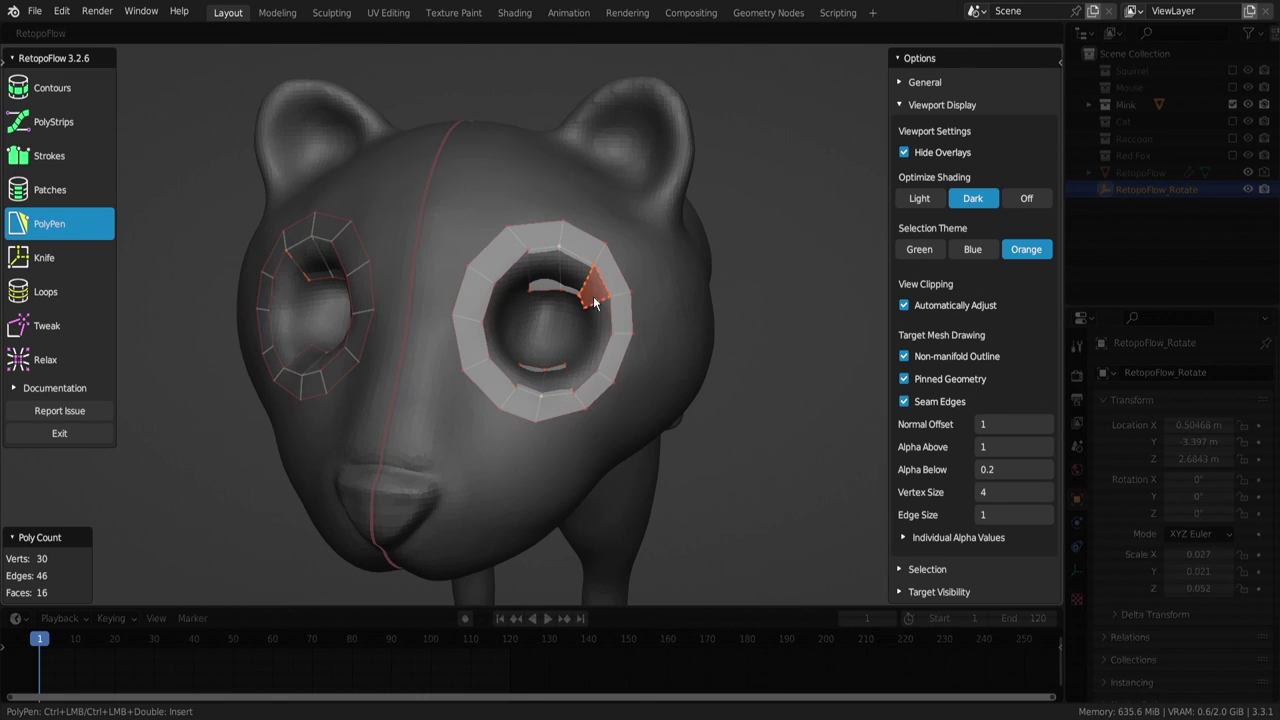
left_click(509, 317, "ctrl")
mouse_move(517, 372)
middle_mouse_down()
mouse_move(509, 317)
mouse_move(591, 366)
mouse_move(648, 340)
mouse_move(571, 316)
mouse_move(605, 282)
mouse_move(586, 343)
mouse_move(571, 323)
mouse_move(573, 375)
middle_mouse_up()
left_click(543, 280, "ctrl")
Add geometry inside the eye socket, then delete the unwanted pieces
mouse_move(598, 332)
middle_mouse_down()
mouse_move(586, 341)
mouse_move(565, 313)
mouse_move(621, 288)
middle_mouse_up()
left_click(565, 313, "ctrl")
left_click(570, 297, "ctrl")
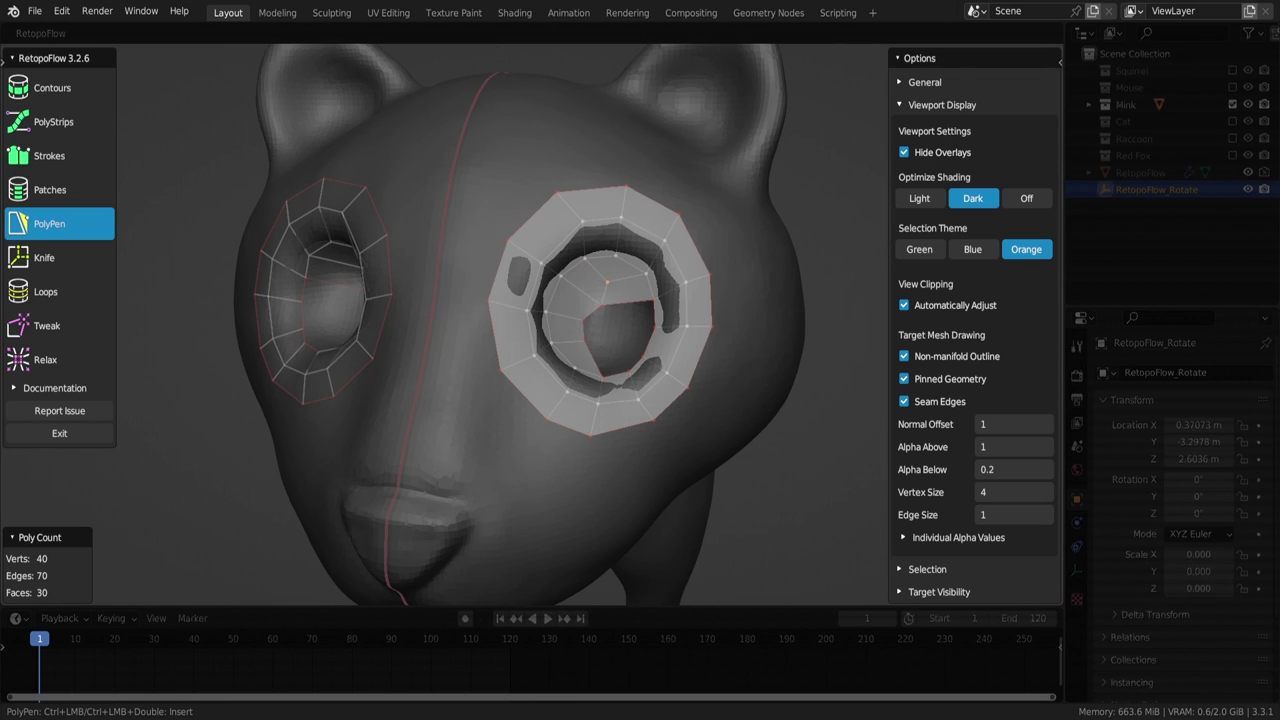
left_click(640, 340, "ctrl")
mouse_move(640, 340)
middle_mouse_down()
mouse_move(609, 371)
mouse_move(645, 360)
mouse_move(577, 343)
mouse_move(603, 363)
mouse_move(577, 362)
middle_mouse_up()
key("x")
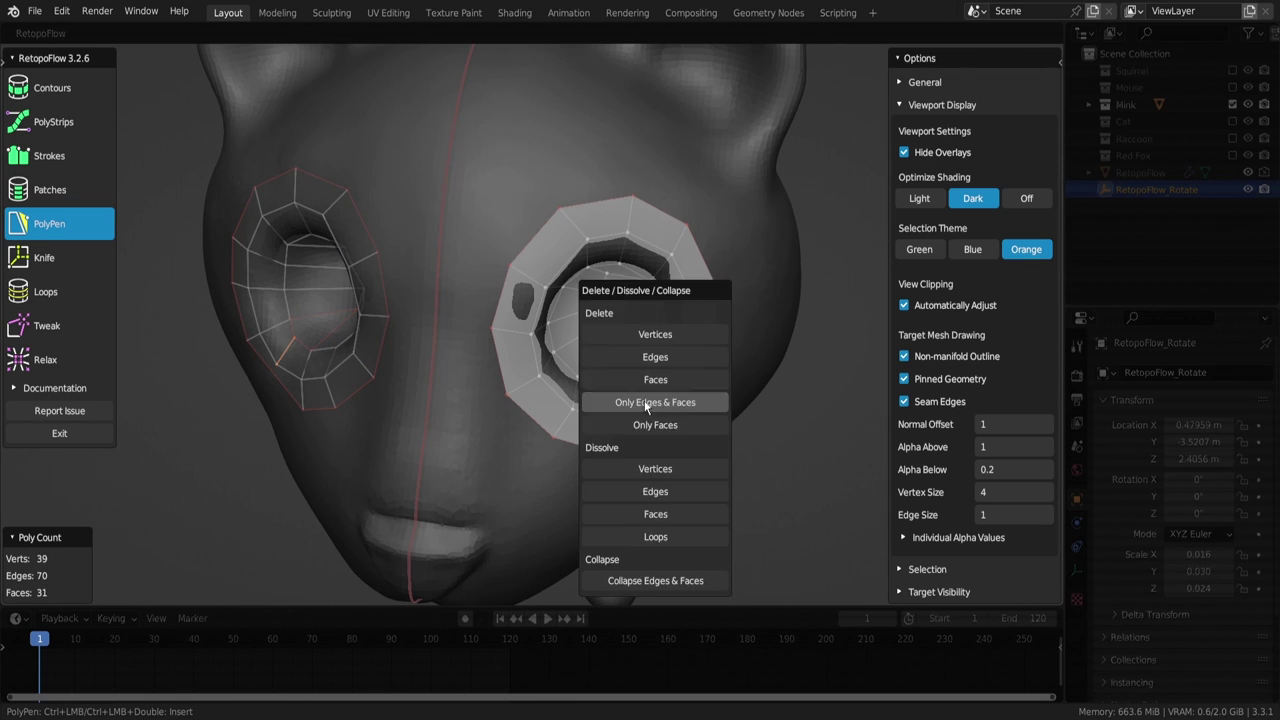
left_click(646, 402)
Fill the triangular hole in the eye mesh and delete the bad lower-eye faces
left_click(651, 347, "ctrl")
left_click(651, 347, "ctrl")
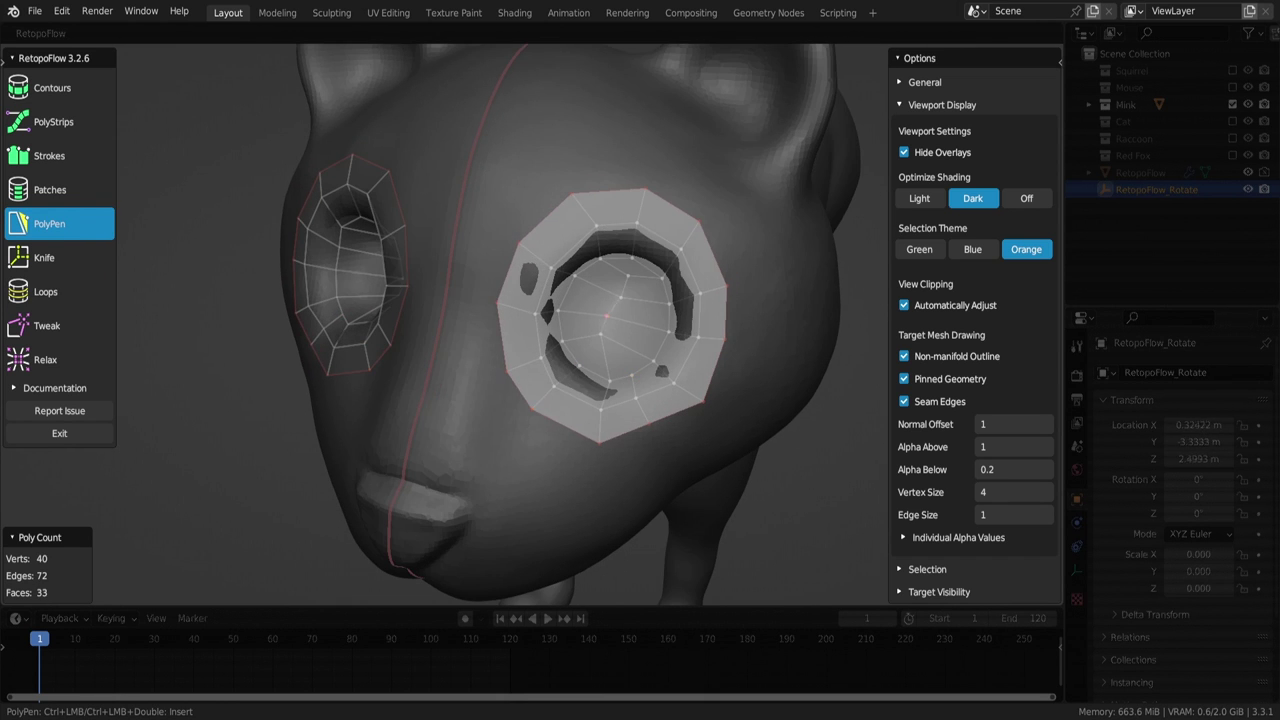
middle_click_drag(604, 428, 583, 358)
key("x")
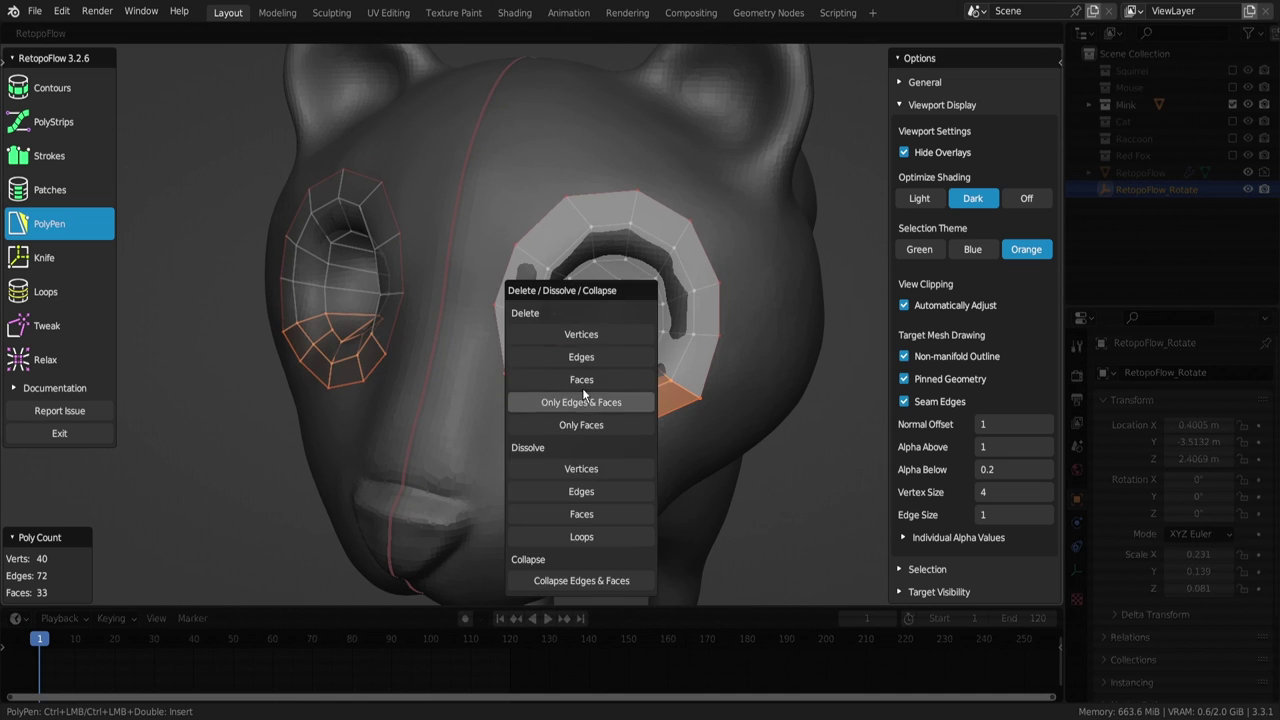
left_click(580, 403)
mouse_move(580, 403)
middle_mouse_down()
mouse_move(600, 368)
mouse_move(593, 433)
mouse_move(571, 452)
mouse_move(560, 560)
mouse_move(578, 485)
middle_mouse_up()
Add faces under the eye ring and inspect the finished ring
left_click(560, 590, "ctrl")
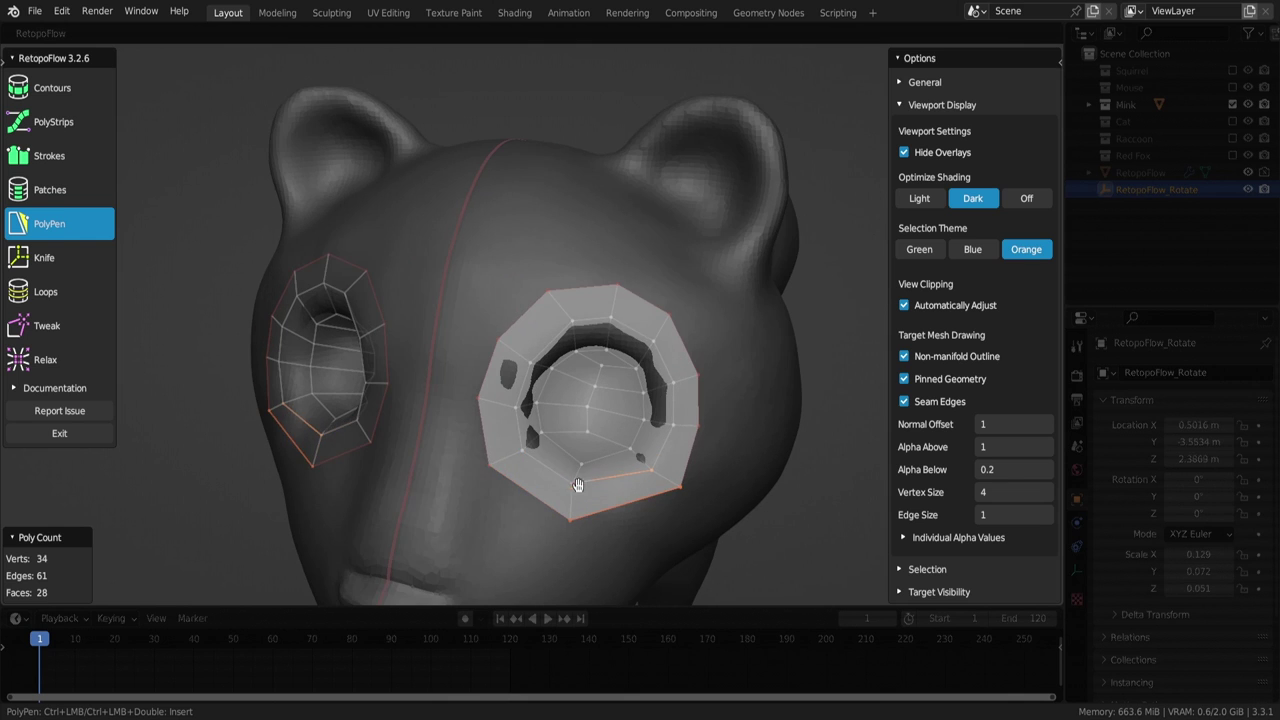
middle_click_drag(481, 410, 572, 333)
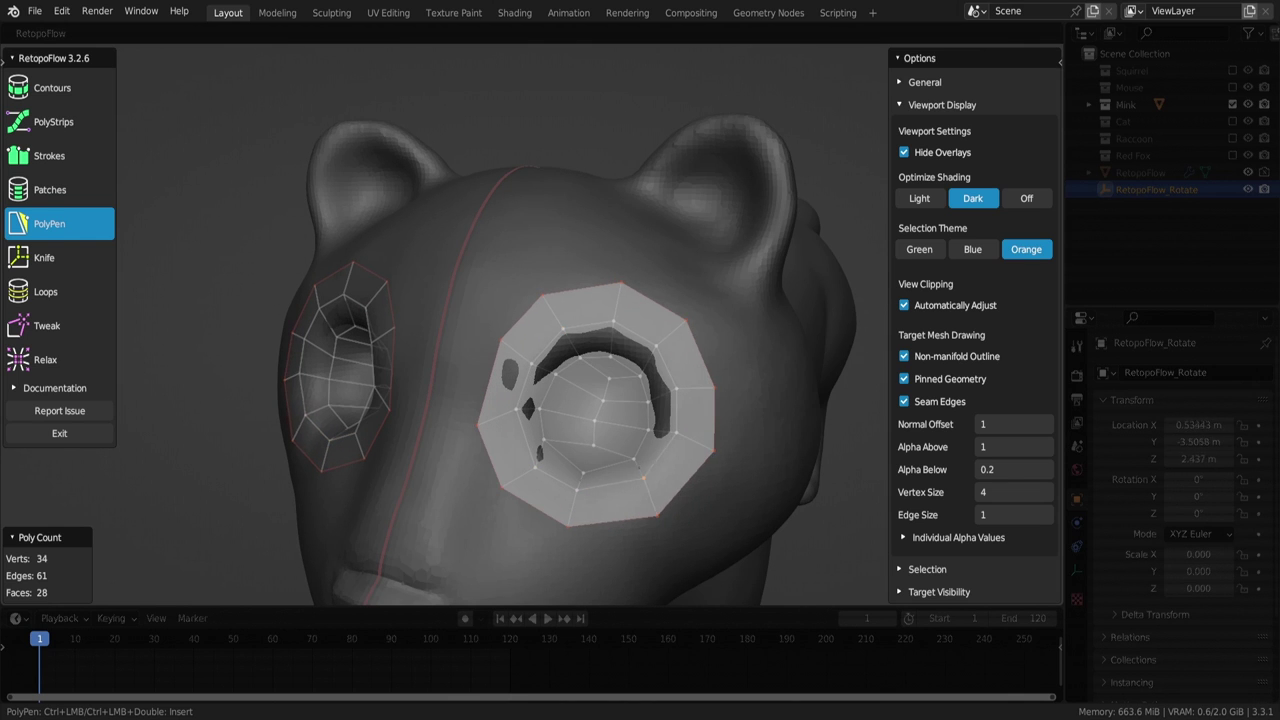
scroll(677, 357, "down", 5)
mouse_move(677, 357)
middle_mouse_down()
mouse_move(495, 350)
mouse_move(519, 289)
mouse_move(585, 322)
middle_mouse_up()
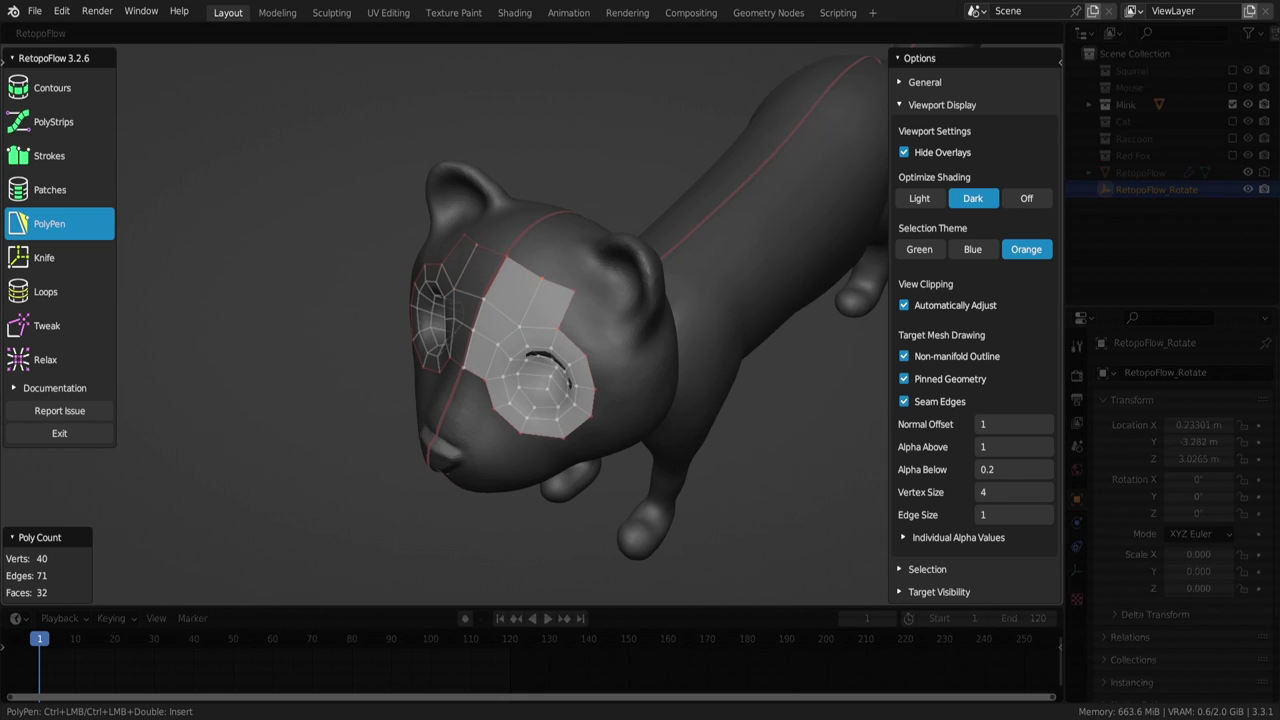
Insert quads from the eye ring up across the forehead
left_click(603, 411, "ctrl")
middle_click_drag(603, 411, 421, 433)
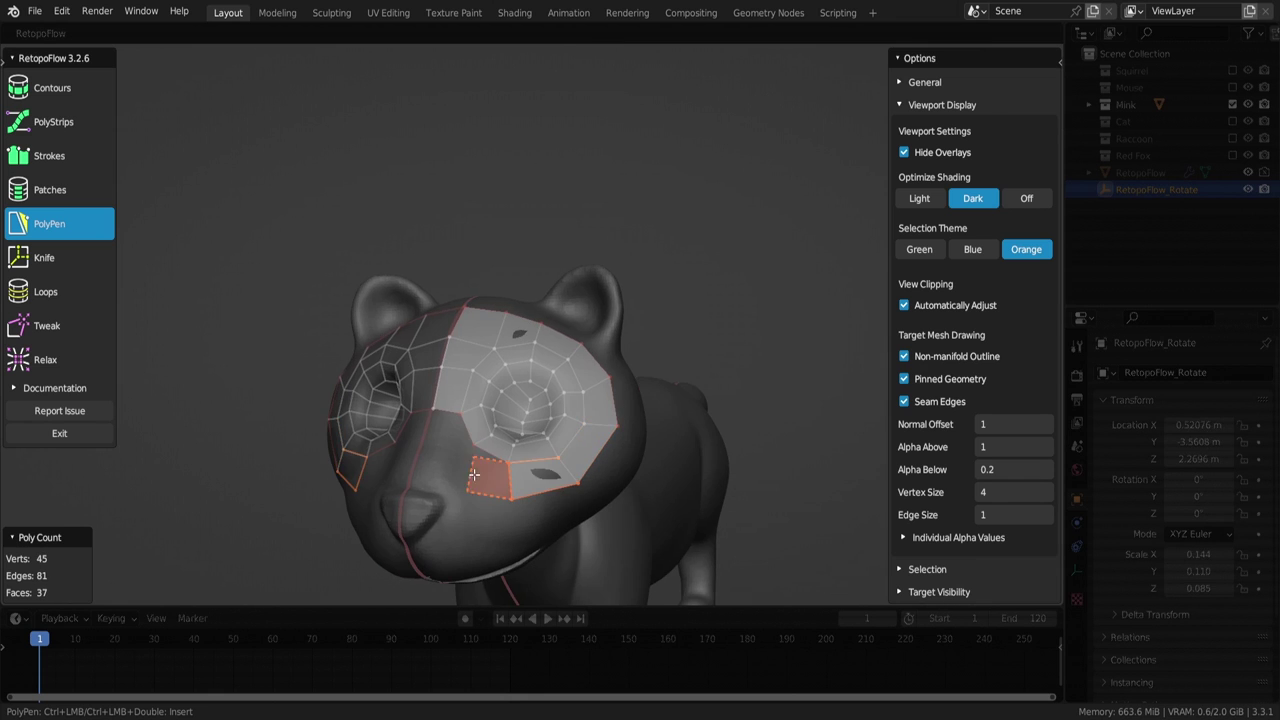
mouse_move(459, 491)
middle_mouse_down()
mouse_move(566, 380)
mouse_move(640, 360)
middle_mouse_up()
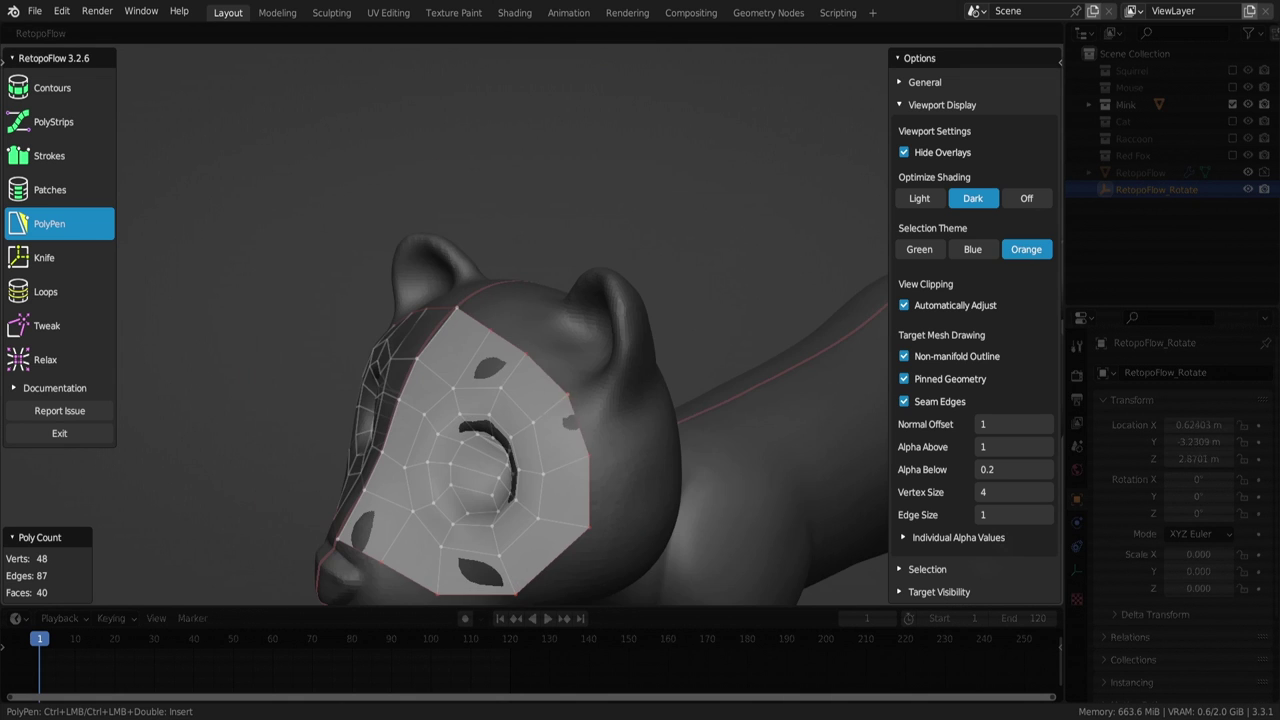
mouse_move(573, 484)
middle_mouse_down()
mouse_move(564, 431)
mouse_move(388, 380)
mouse_move(396, 315)
middle_mouse_up()
left_click(463, 343, "ctrl")
mouse_move(463, 343)
middle_mouse_down()
mouse_move(466, 323)
mouse_move(428, 347)
mouse_move(560, 428)
mouse_move(512, 330)
mouse_move(521, 352)
mouse_move(577, 374)
mouse_move(451, 386)
mouse_move(371, 354)
mouse_move(415, 334)
mouse_move(457, 341)
mouse_move(466, 371)
mouse_move(425, 352)
mouse_move(400, 365)
middle_mouse_up()
Add polygons near the ear and along its top edge
left_click(510, 320, "ctrl")
left_click(504, 299, "ctrl")
left_click(415, 334, "ctrl")
left_click(425, 352, "ctrl")
left_click(382, 376, "ctrl")
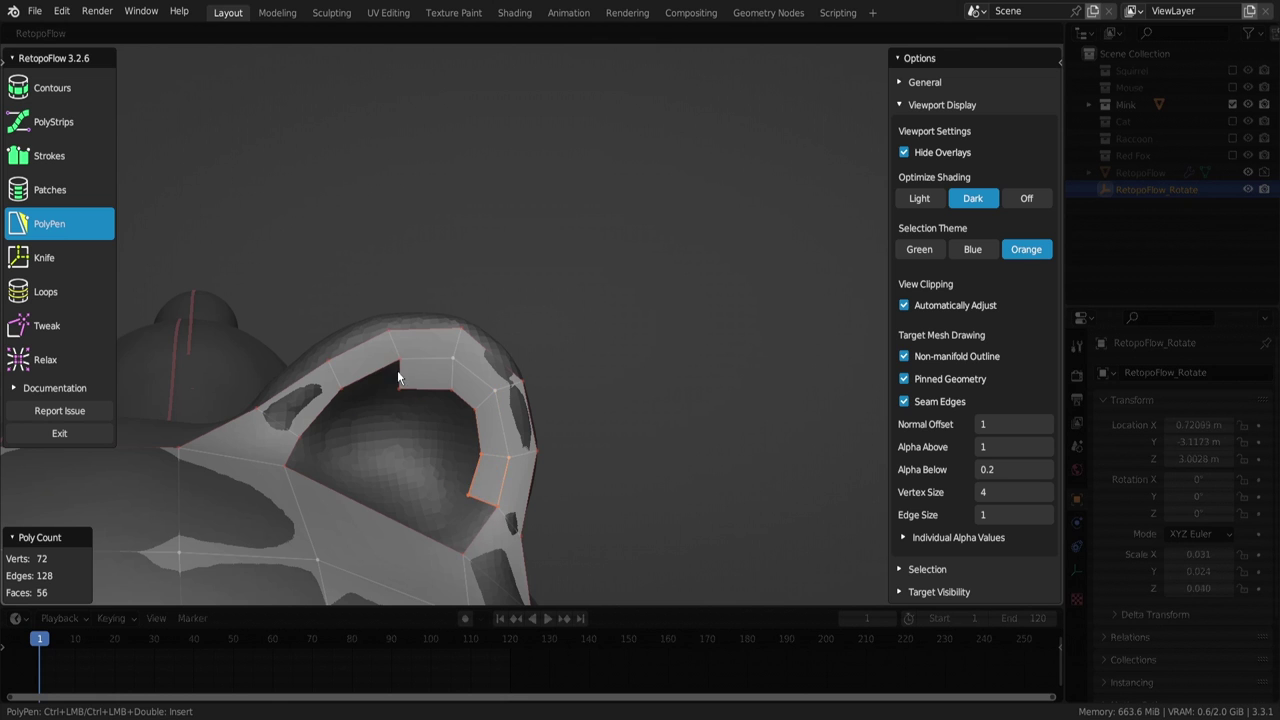
Start filling the inside of the ear with quads up to its top rim
left_click(313, 446, "ctrl")
mouse_move(313, 446)
middle_mouse_down()
mouse_move(373, 341)
mouse_move(434, 342)
mouse_move(507, 396)
middle_mouse_up()
left_click(435, 343, "ctrl")
left_click(507, 396)
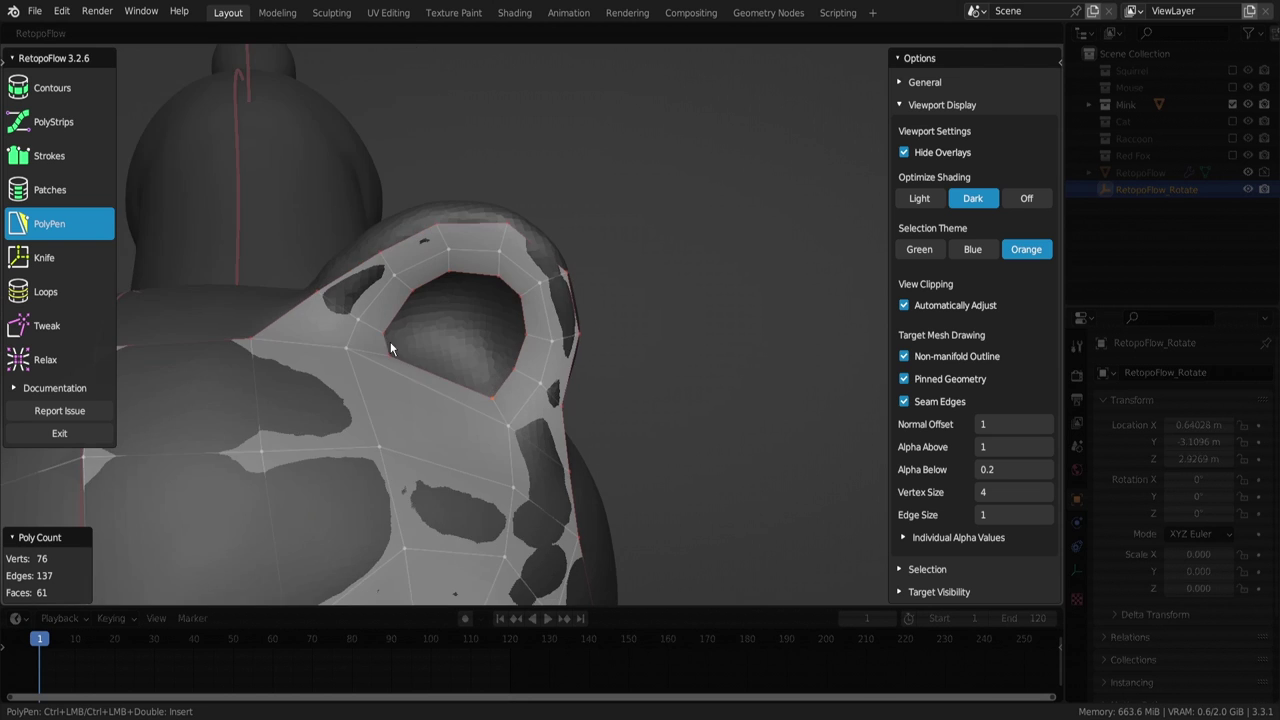
middle_click_drag(383, 327, 455, 278)
left_click(498, 278, "ctrl")
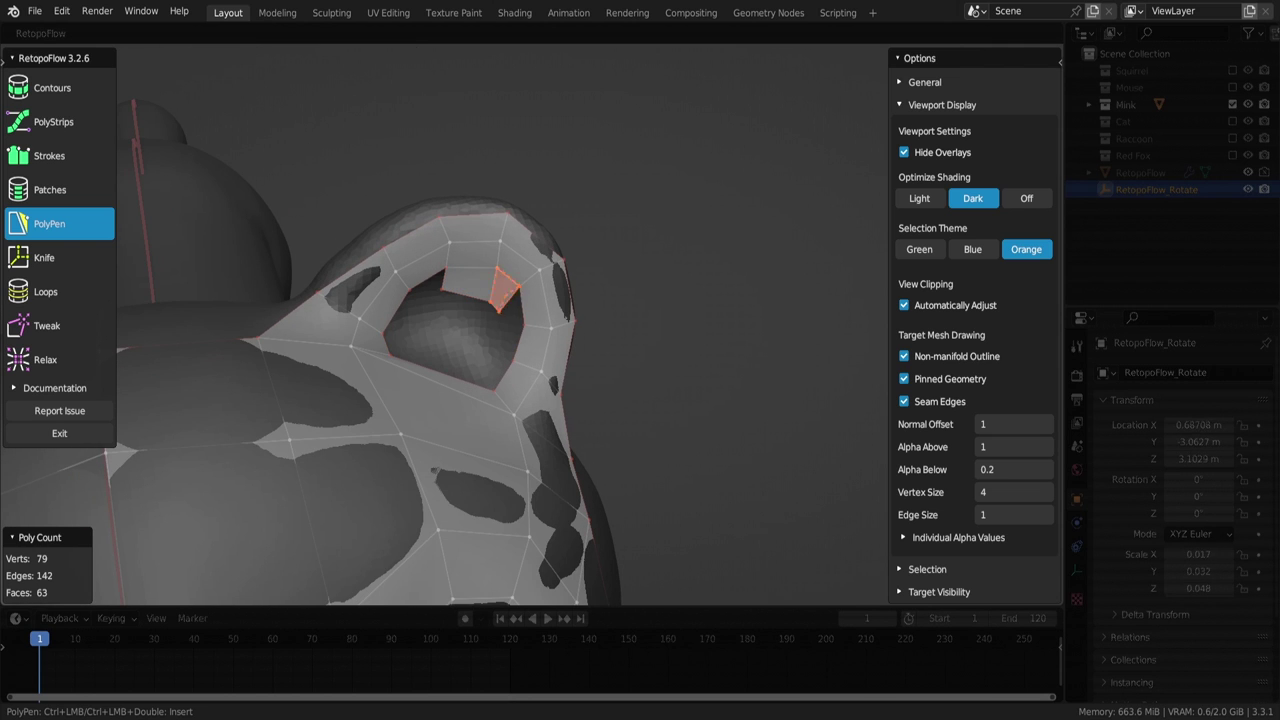
Add more faces around the inner ear rim
left_click(490, 377, "ctrl")
middle_click_drag(490, 377, 520, 390)
left_click(413, 313, "ctrl")
mouse_move(413, 313)
middle_mouse_down()
mouse_move(429, 354)
mouse_move(399, 355)
mouse_move(446, 291)
mouse_move(434, 323)
mouse_move(470, 300)
mouse_move(500, 325)
mouse_move(424, 319)
mouse_move(444, 371)
mouse_move(423, 306)
mouse_move(448, 334)
mouse_move(421, 363)
mouse_move(449, 378)
middle_mouse_up()
left_click(399, 355, "ctrl")
left_click(452, 373, "ctrl")
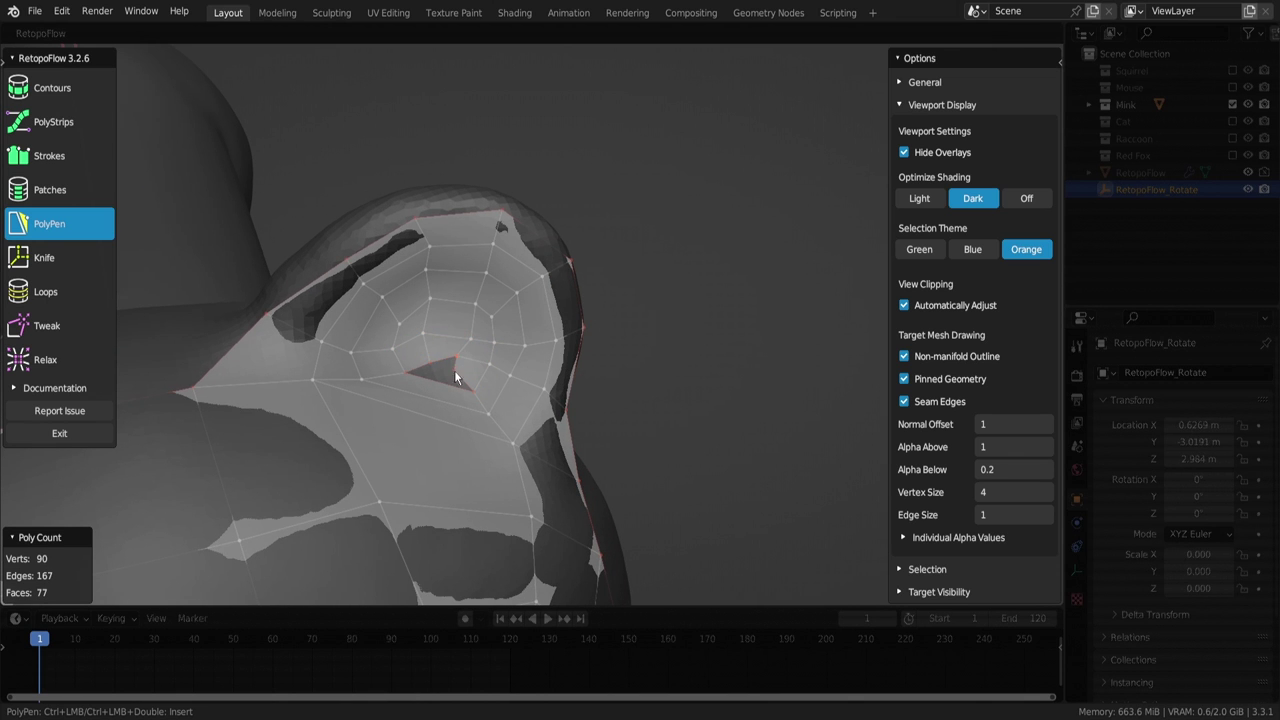
mouse_move(454, 370)
middle_mouse_down()
mouse_move(480, 371)
mouse_move(449, 417)
mouse_move(428, 352)
middle_mouse_up()
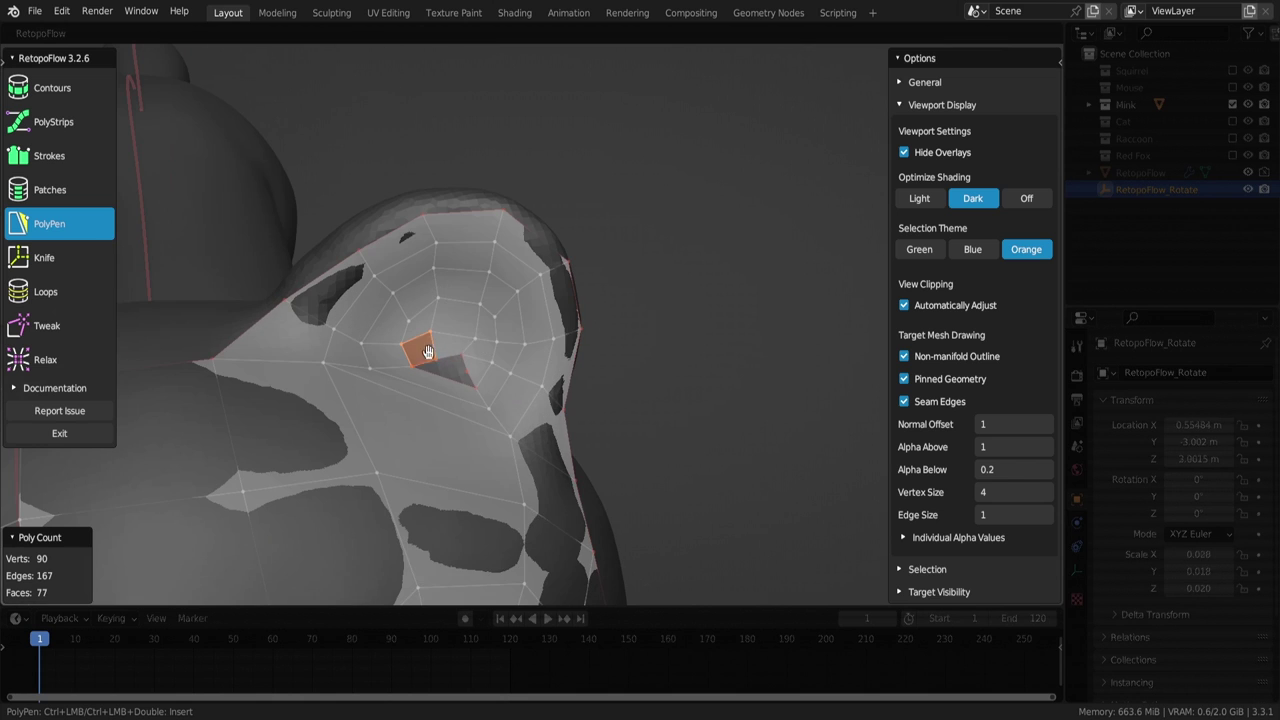
Delete the badly shaped inner-ear centre faces with X > Faces, widening the hole
key("x")
left_click(509, 372)
scroll(481, 354, "up", 2)
key("x")
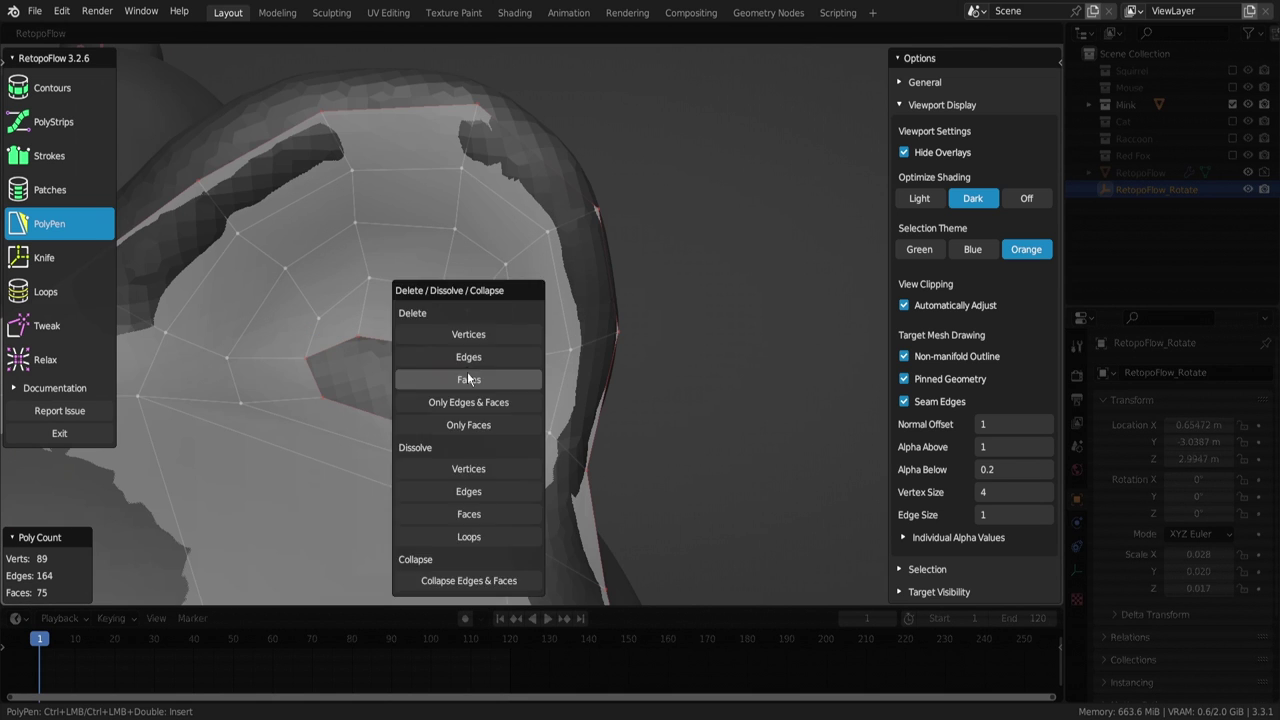
left_click(469, 373)
middle_click_drag(424, 389, 311, 360)
left_click(400, 330)
key("x")
left_click(439, 360)
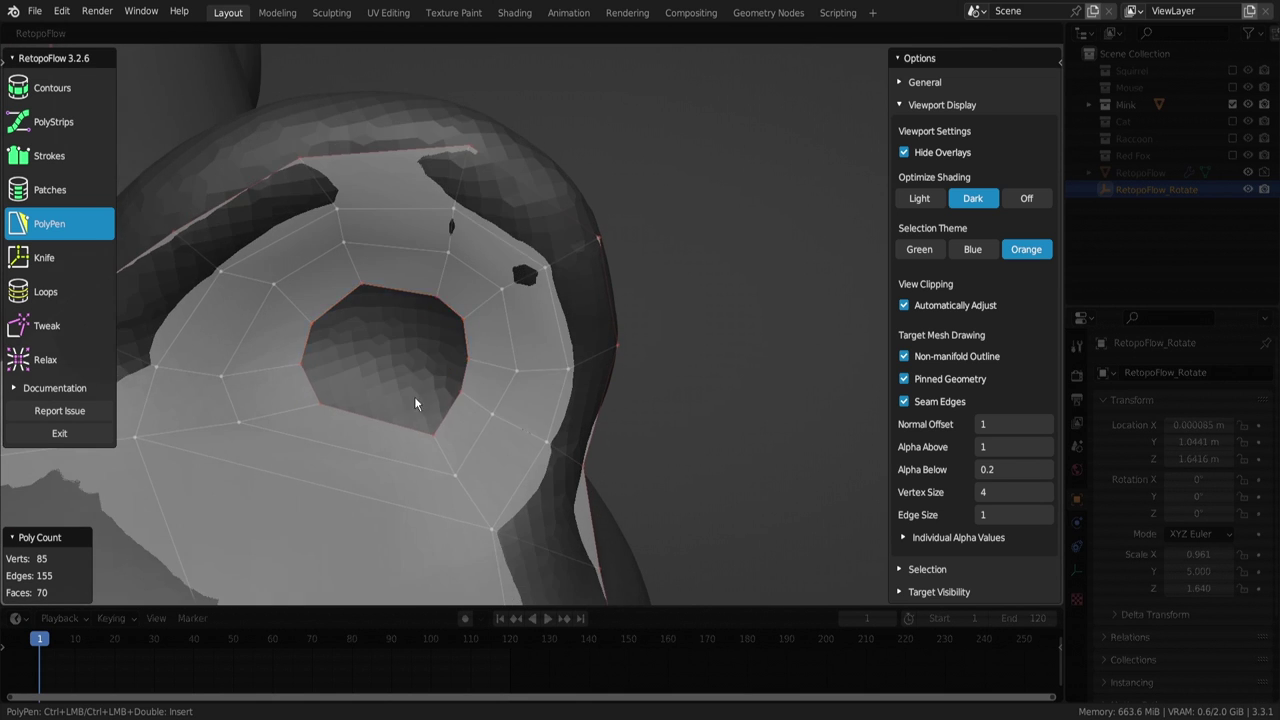
mouse_move(522, 249)
middle_mouse_down()
mouse_move(509, 306)
mouse_move(534, 308)
mouse_move(457, 326)
mouse_move(428, 380)
mouse_move(443, 405)
mouse_move(420, 430)
middle_mouse_up()
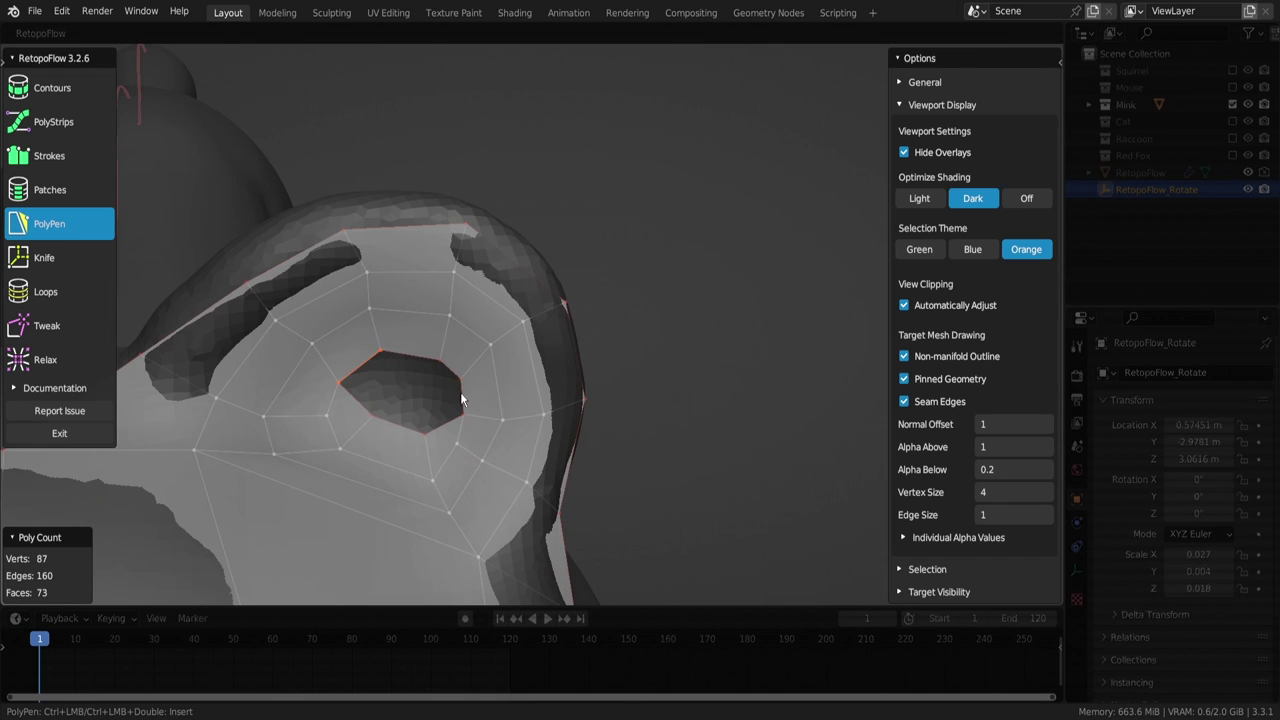
Refill the ear hole with new quads and review the head
left_click(399, 360, "ctrl")
key("7")
key("5")
left_click(360, 385, "ctrl")
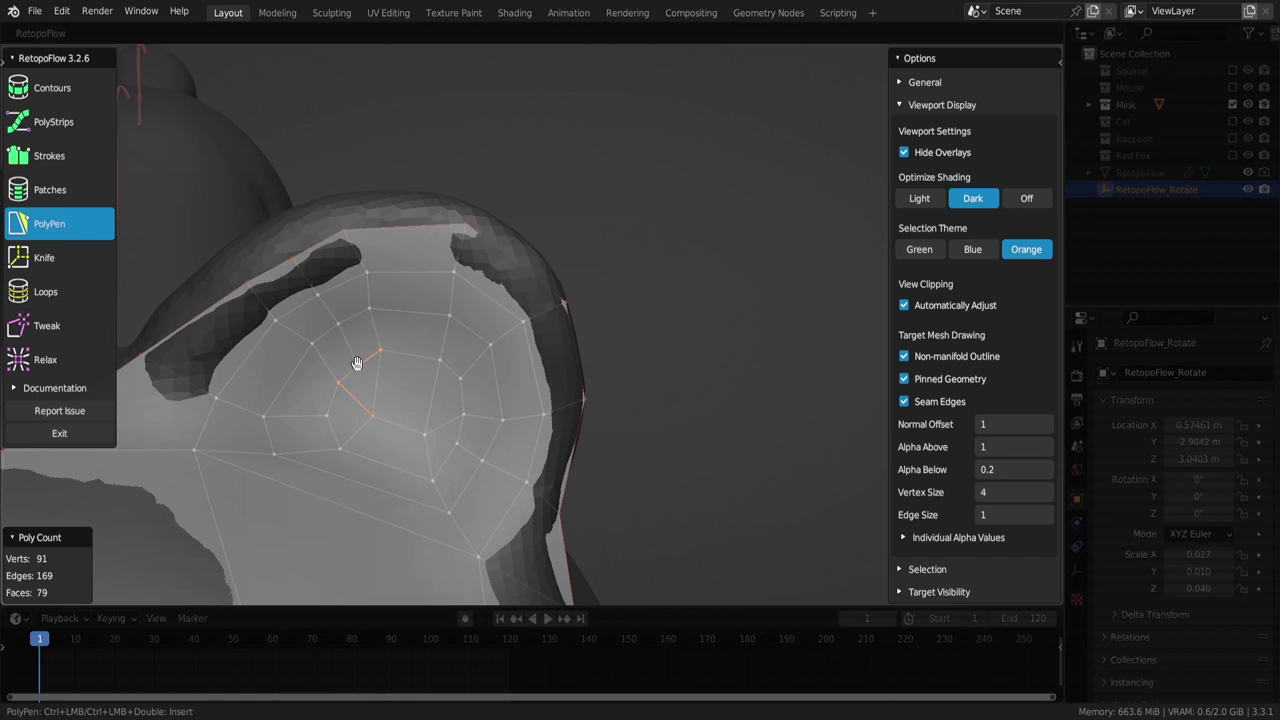
mouse_move(380, 370)
middle_mouse_down()
mouse_move(416, 335)
mouse_move(462, 397)
mouse_move(458, 385)
middle_mouse_up()
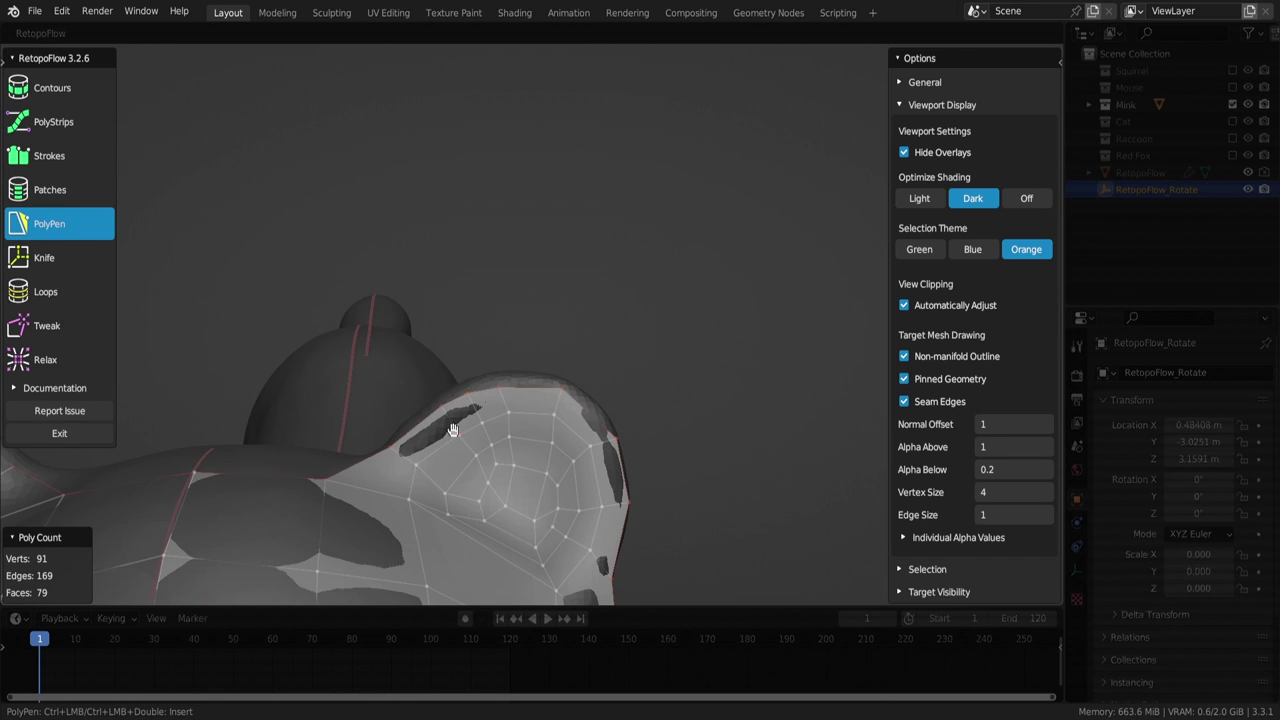
middle_click_drag(554, 425, 520, 420)
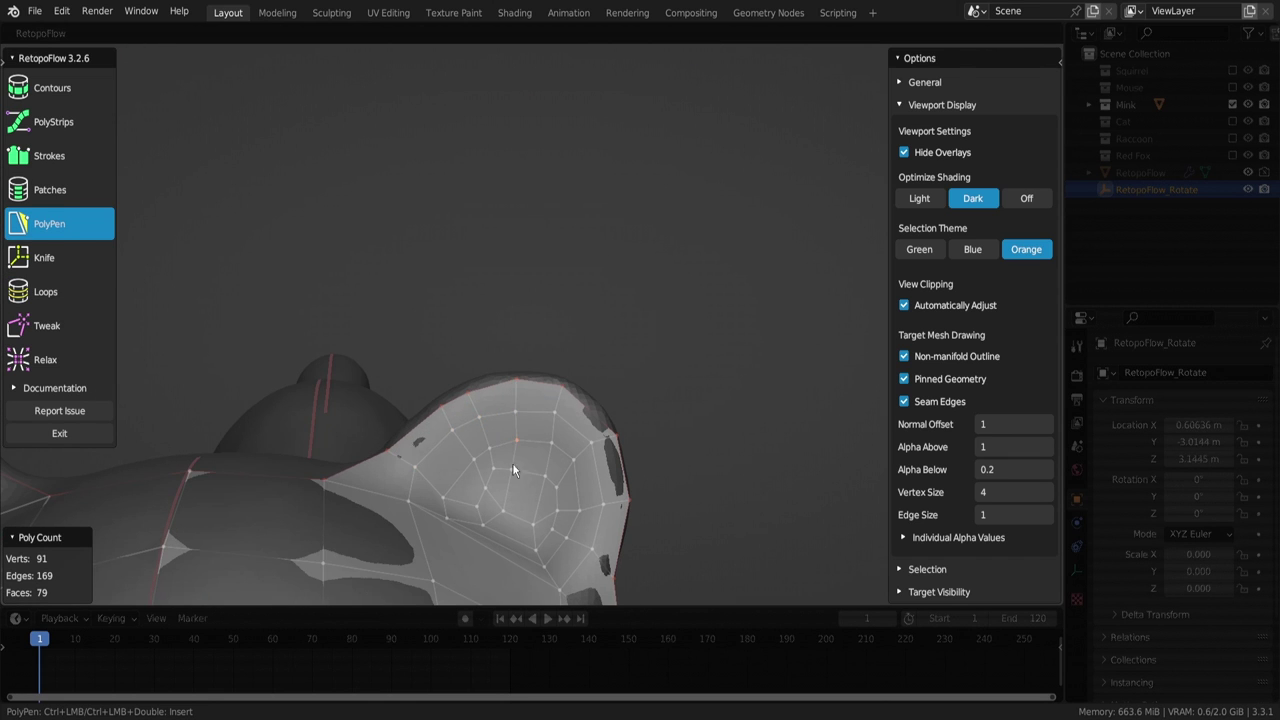
mouse_move(512, 470)
middle_mouse_down()
mouse_move(542, 381)
mouse_move(464, 415)
mouse_move(556, 376)
mouse_move(530, 322)
mouse_move(491, 418)
mouse_move(560, 320)
mouse_move(558, 337)
mouse_move(623, 306)
mouse_move(677, 306)
mouse_move(676, 383)
mouse_move(720, 291)
middle_mouse_up()
Add quads beside the inner-ear patch, joining it to the head mesh
left_click(470, 450, "ctrl")
left_click(488, 434, "ctrl")
scroll(560, 385, "down", 5)
scroll(534, 334, "up", 5)
scroll(563, 366, "up", 5)
scroll(510, 380, "down", 5)
left_click(491, 418, "ctrl")
Add faces around the base of the ear
left_click(549, 334, "ctrl")
left_click(560, 330, "ctrl")
left_click(660, 310, "ctrl")
left_click(676, 383, "ctrl")
left_click(574, 423, "ctrl")
mouse_move(574, 423)
middle_mouse_down()
mouse_move(650, 400)
mouse_move(680, 425)
mouse_move(542, 317)
middle_mouse_up()
Cover the side and back of the ear with faces, merging a stray vertex
left_click(545, 440, "ctrl")
middle_click_drag(545, 440, 560, 437)
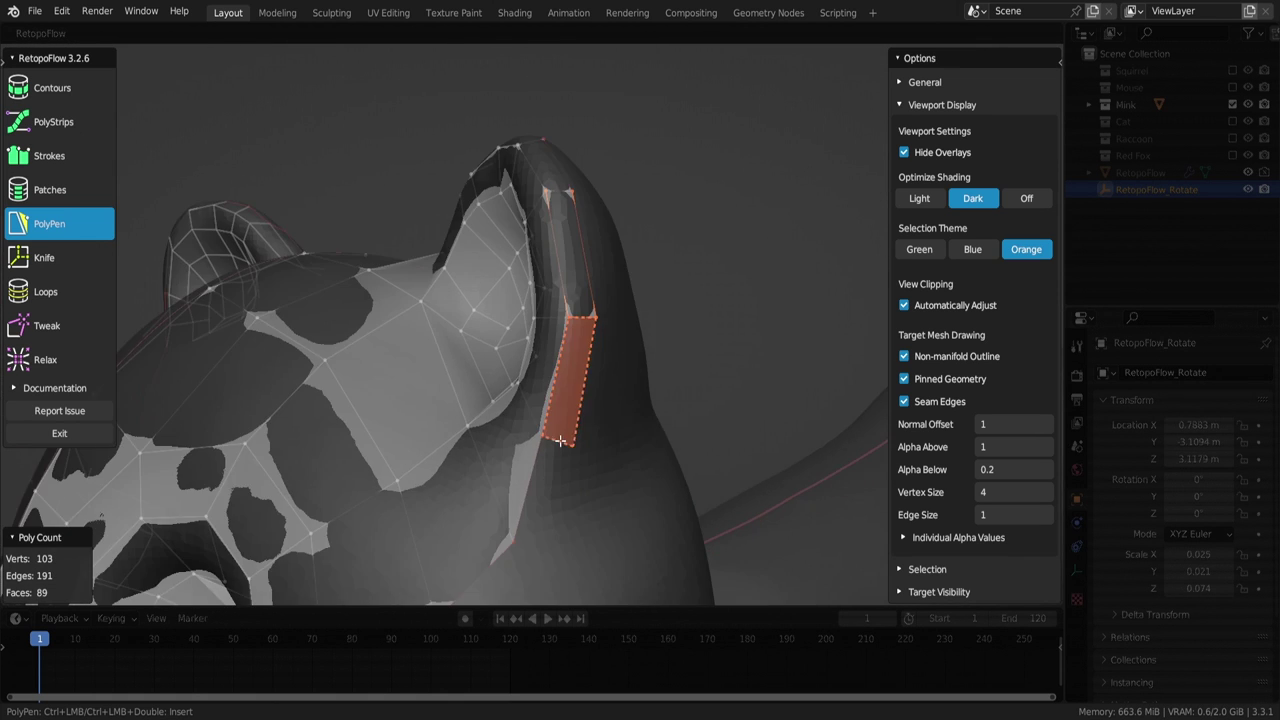
left_click(542, 485, "ctrl")
mouse_move(565, 497)
middle_mouse_down()
mouse_move(462, 331)
mouse_move(257, 397)
middle_mouse_up()
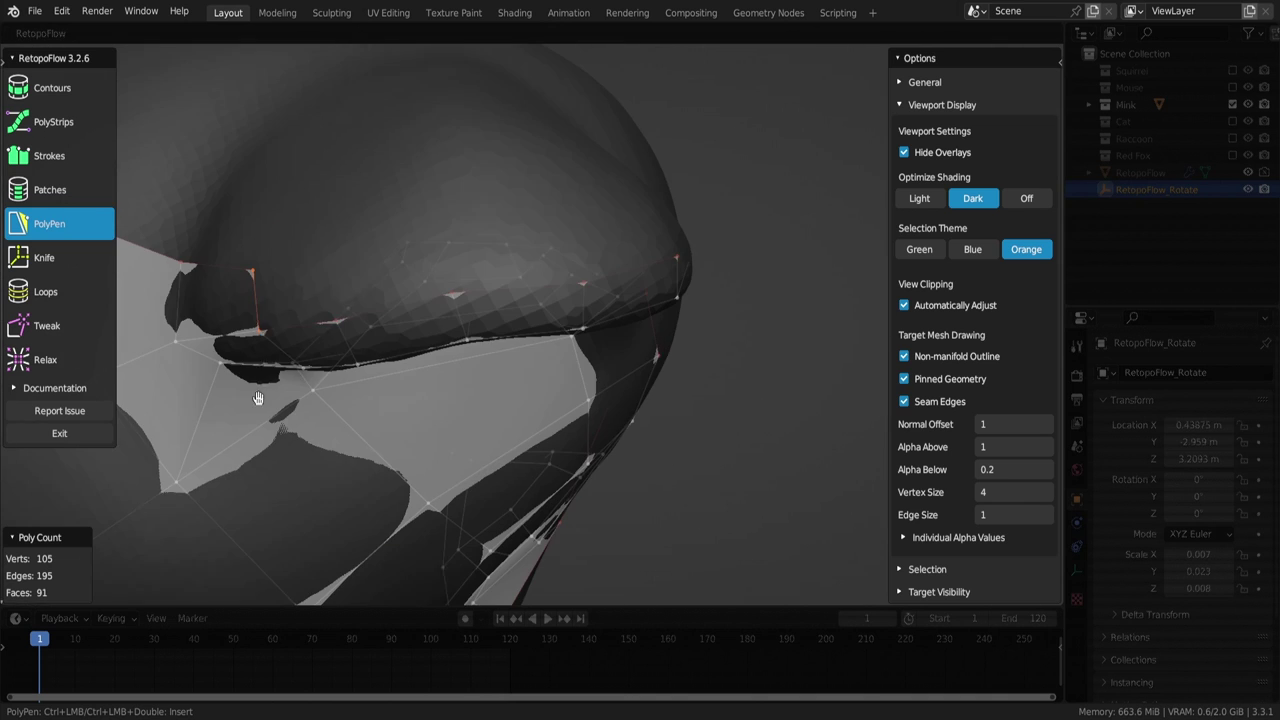
left_click(325, 290, "ctrl")
mouse_move(325, 290)
middle_mouse_down()
mouse_move(573, 309)
mouse_move(530, 343)
middle_mouse_up()
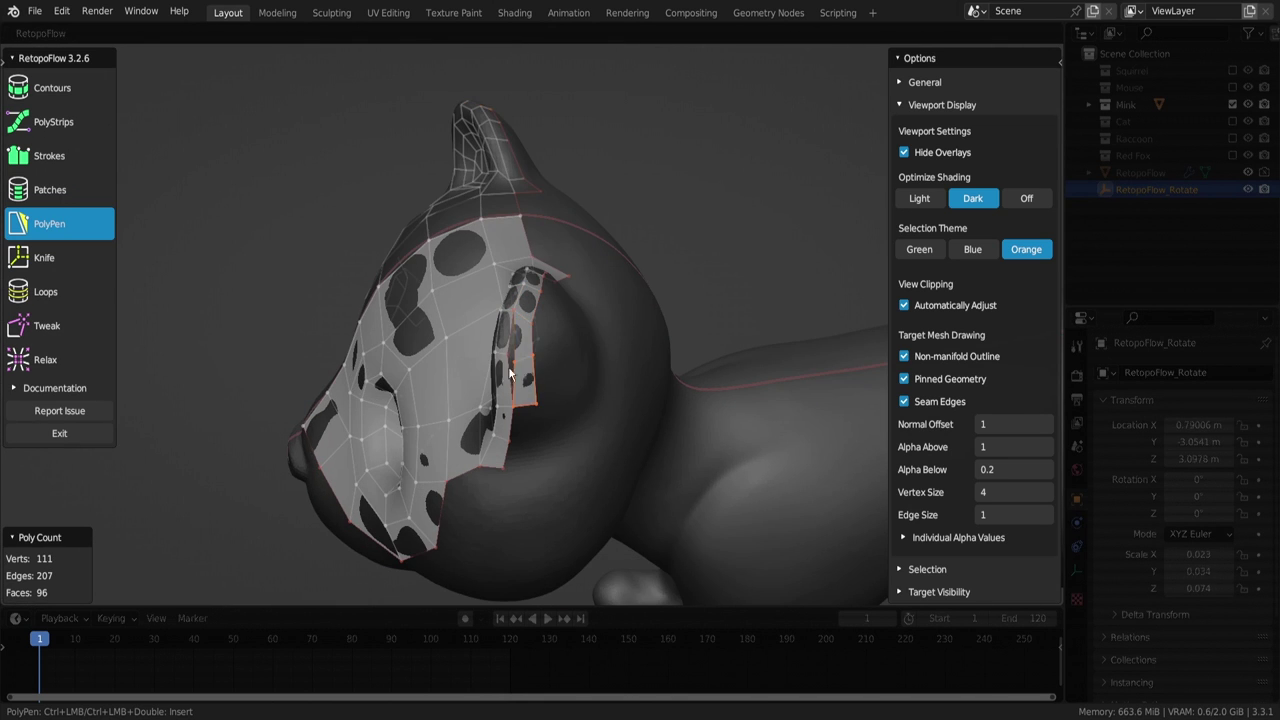
left_click_drag(509, 373, 520, 400)
middle_click_drag(520, 400, 528, 416)
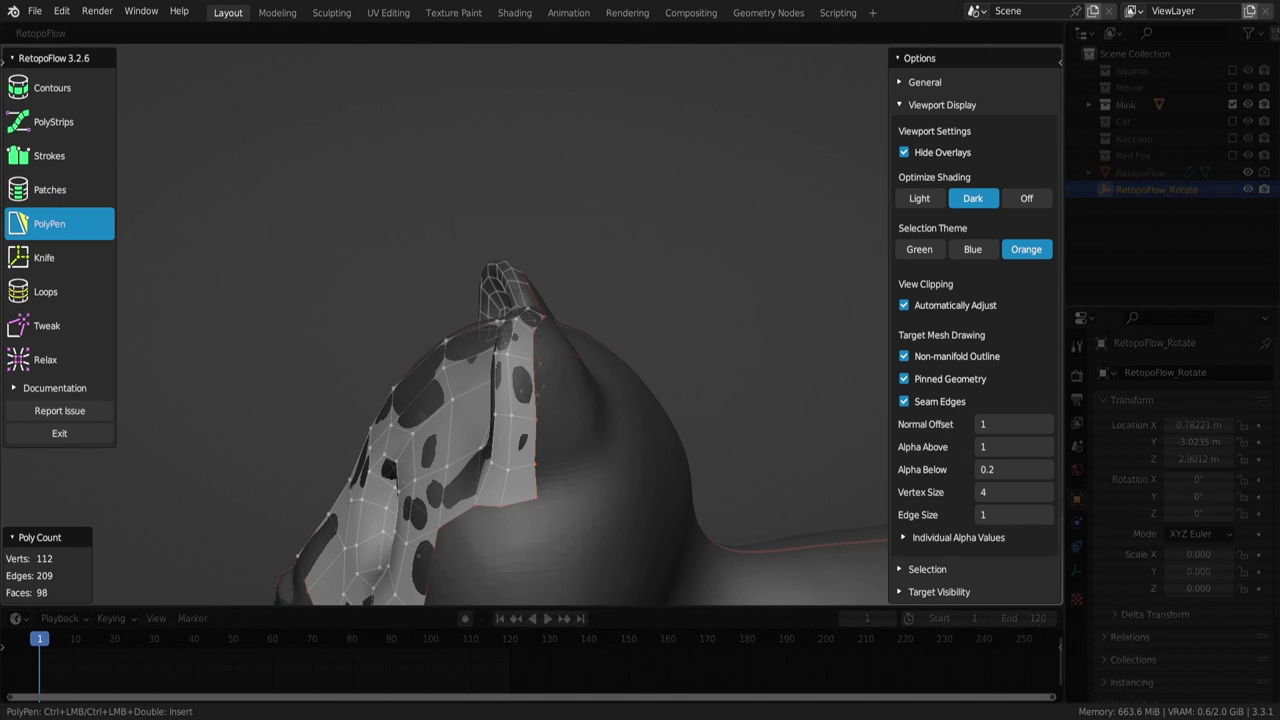
Extend a strip of quads across the back of the head and fill its gap
left_click(535, 490, "ctrl")
mouse_move(535, 490)
middle_mouse_down()
mouse_move(632, 361)
mouse_move(542, 353)
middle_mouse_up()
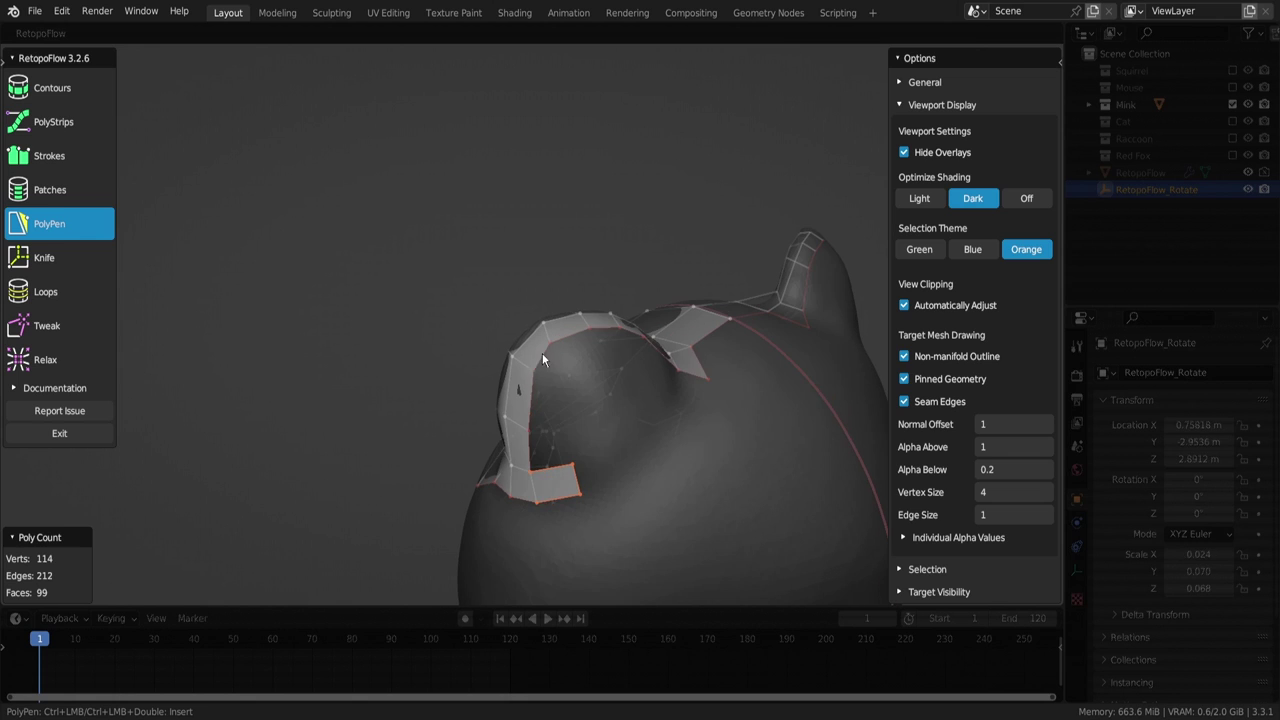
mouse_move(607, 453)
middle_mouse_down()
mouse_move(600, 375)
mouse_move(577, 398)
middle_mouse_up()
left_click(667, 385, "ctrl")
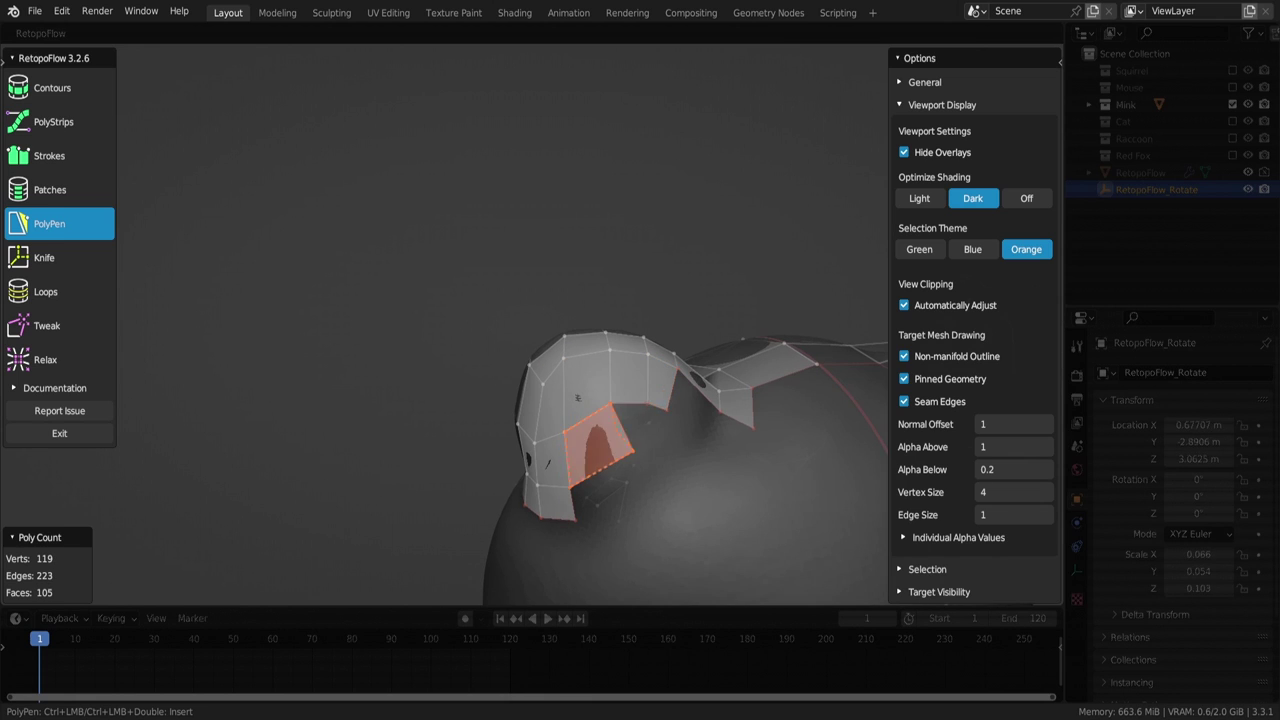
left_click(650, 420, "ctrl")
middle_click_drag(650, 420, 661, 403)
left_click(618, 482)
mouse_move(600, 470)
middle_mouse_down()
mouse_move(618, 482)
mouse_move(606, 517)
mouse_move(701, 437)
mouse_move(707, 500)
mouse_move(720, 382)
mouse_move(620, 364)
mouse_move(591, 310)
mouse_move(618, 386)
mouse_move(604, 345)
middle_mouse_up()
left_click(640, 490, "ctrl")
Add PolyPen quads on the side of the head, beside the eye and on the lower face
left_click(720, 382, "ctrl")
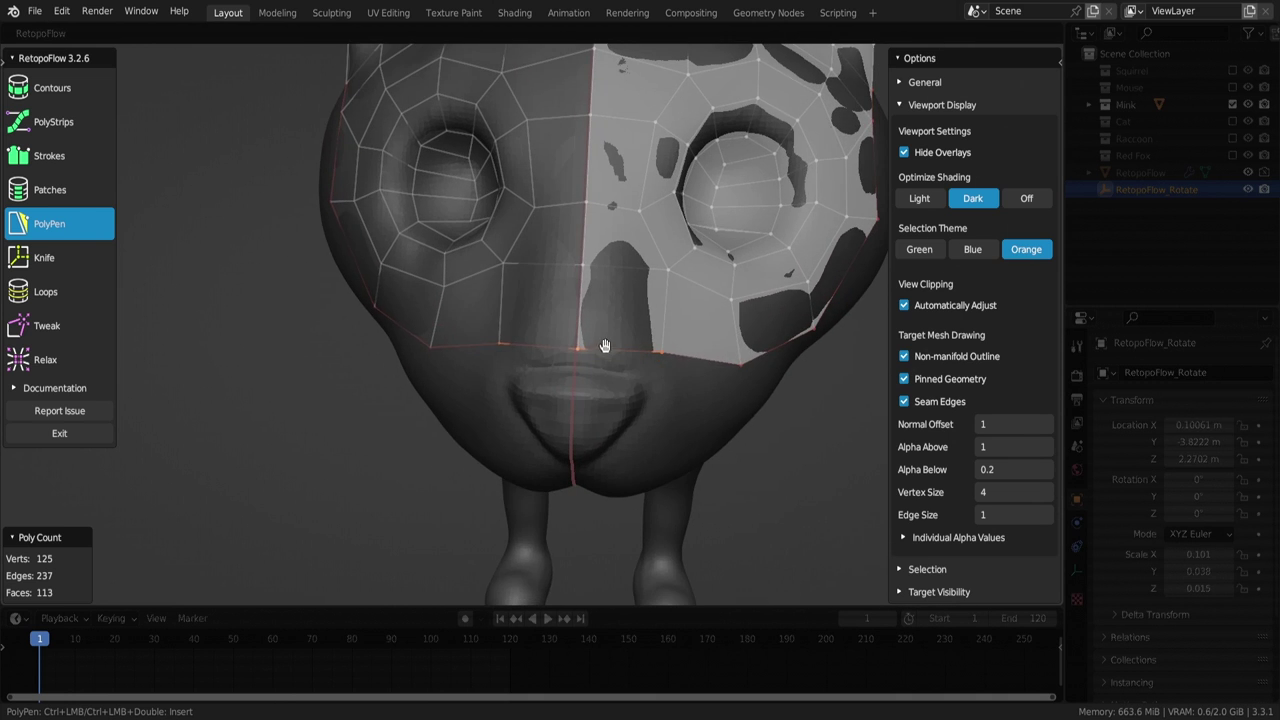
left_click(600, 320, "ctrl")
mouse_move(732, 352)
middle_mouse_down()
mouse_move(600, 320)
mouse_move(560, 324)
mouse_move(722, 372)
mouse_move(734, 363)
mouse_move(620, 349)
mouse_move(697, 342)
mouse_move(512, 425)
mouse_move(504, 448)
mouse_move(552, 443)
middle_mouse_up()
left_click(722, 372, "ctrl")
left_click(512, 425, "ctrl")
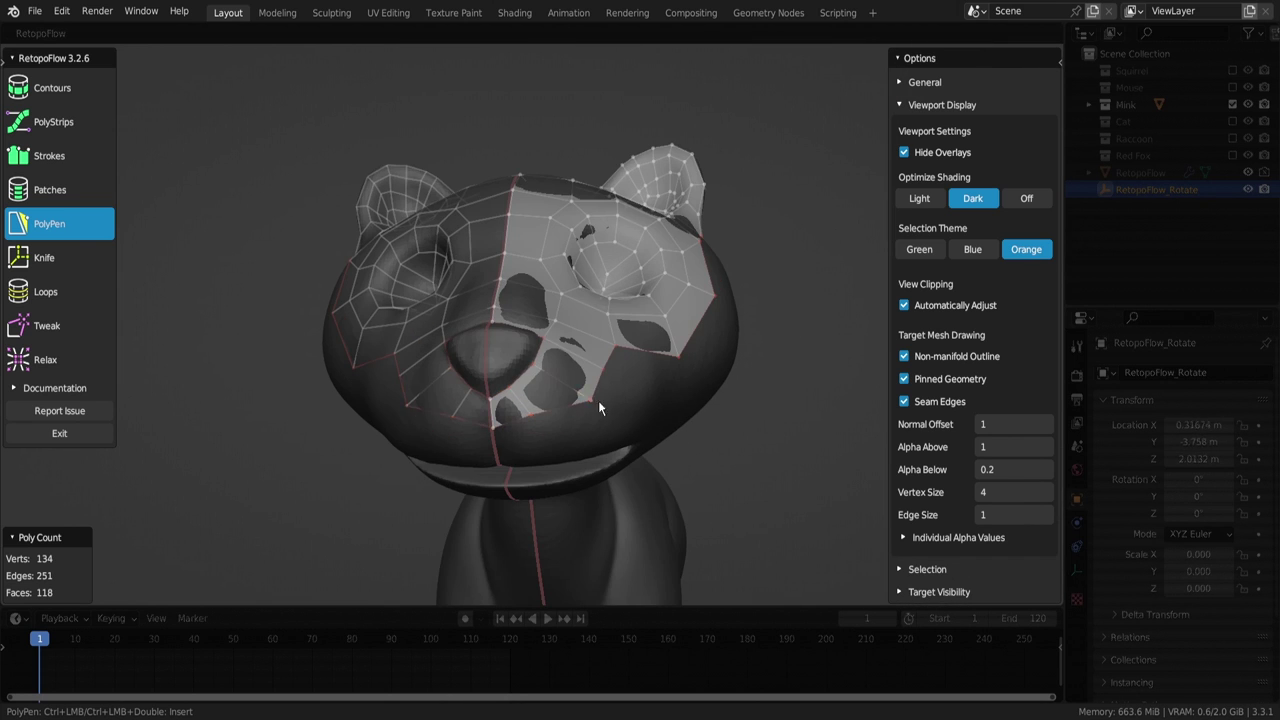
Add faces across the muzzle side, undoing the extra vertex to keep one larger quad
middle_click_drag(600, 407, 529, 414)
scroll(529, 414, "up", 3)
mouse_move(571, 366)
middle_mouse_down()
mouse_move(492, 337)
mouse_move(500, 271)
mouse_move(503, 354)
middle_mouse_up()
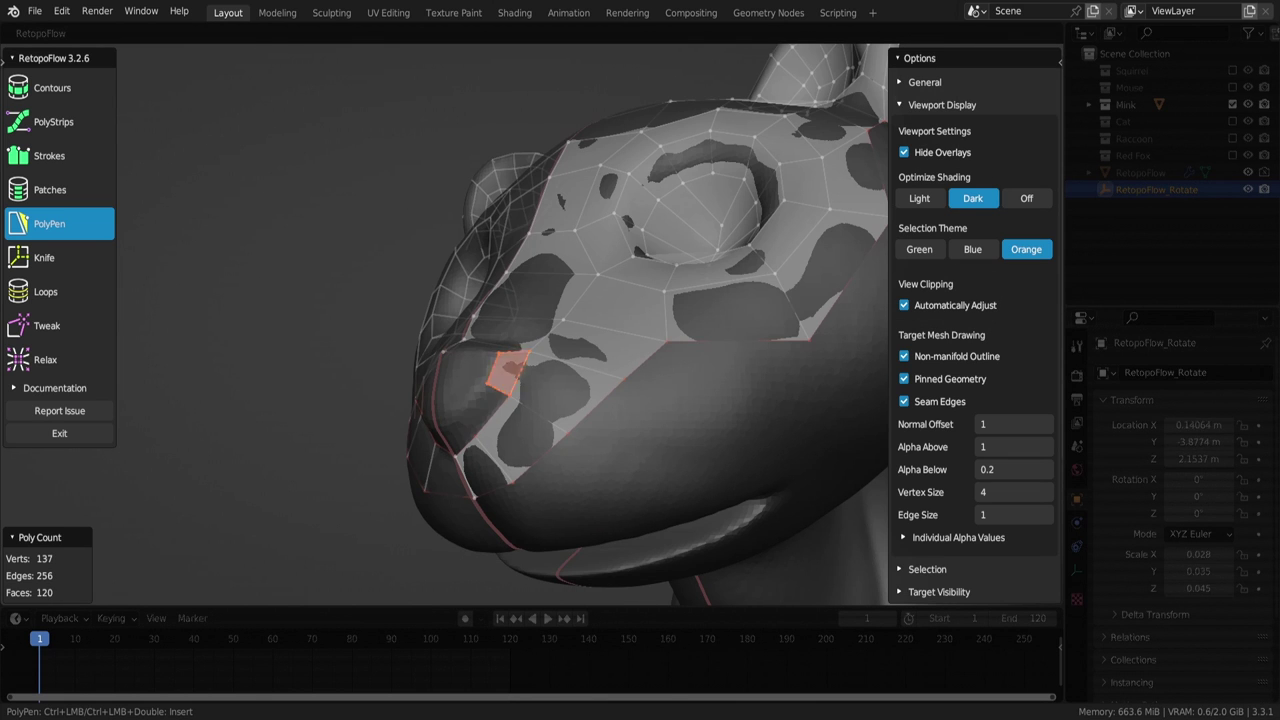
left_click(445, 414, "ctrl")
mouse_move(445, 414)
middle_mouse_down()
mouse_move(451, 371)
mouse_move(459, 383)
mouse_move(443, 380)
mouse_move(468, 372)
mouse_move(455, 367)
mouse_move(507, 367)
mouse_move(542, 319)
mouse_move(389, 354)
mouse_move(580, 277)
mouse_move(649, 344)
middle_mouse_up()
left_click(443, 423, "ctrl")
key("ctrl+z")
Insert and commit several new quads on the head
left_click(579, 372, "ctrl")
mouse_move(579, 372)
middle_mouse_down()
mouse_move(629, 326)
mouse_move(605, 371)
mouse_move(645, 412)
mouse_move(580, 394)
mouse_move(582, 371)
mouse_move(526, 359)
mouse_move(597, 435)
mouse_move(580, 371)
mouse_move(600, 393)
mouse_move(596, 374)
middle_mouse_up()
left_click(645, 412, "ctrl")
left_click(640, 410, "ctrl")
left_click(606, 403, "ctrl")
left_click(580, 371, "ctrl")
Continue faces along the head edge onto the back of the head
middle_click_drag(643, 338, 610, 365)
left_click(610, 365, "ctrl")
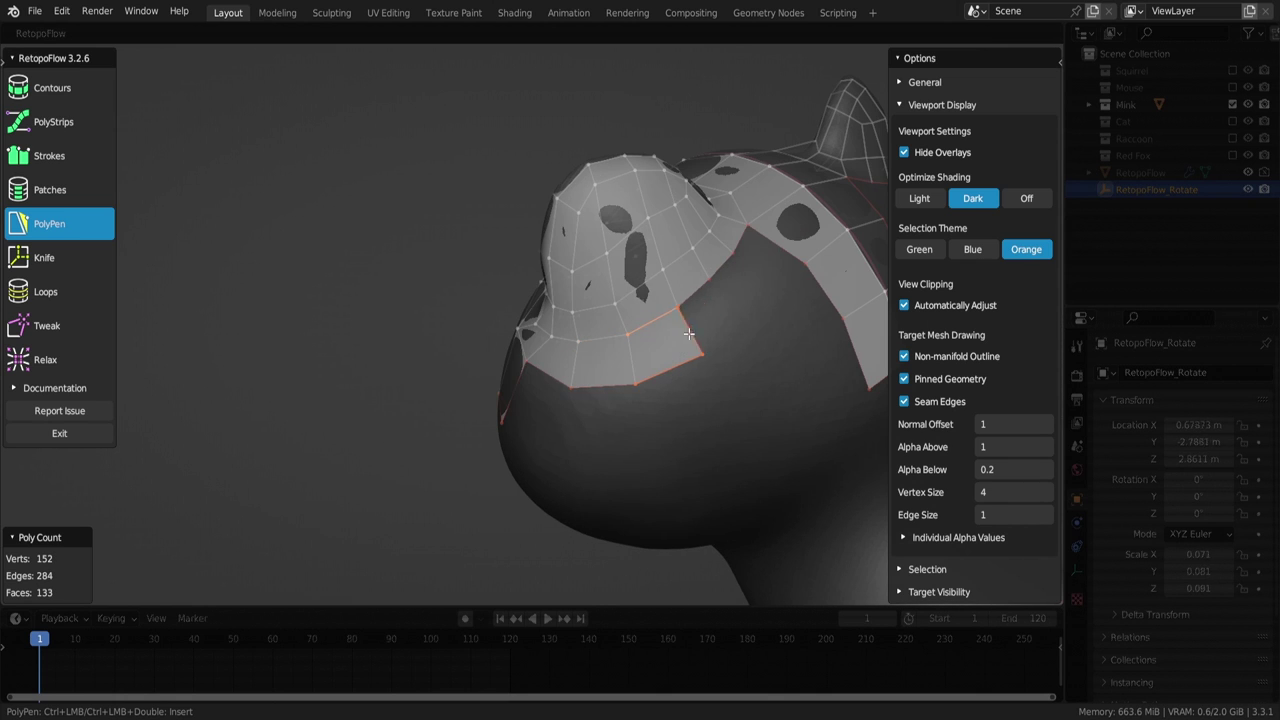
left_click(700, 305, "ctrl")
left_click(766, 263, "ctrl")
mouse_move(766, 263)
middle_mouse_down()
mouse_move(733, 310)
mouse_move(679, 334)
mouse_move(657, 371)
mouse_move(666, 310)
middle_mouse_up()
left_click(666, 310, "ctrl")
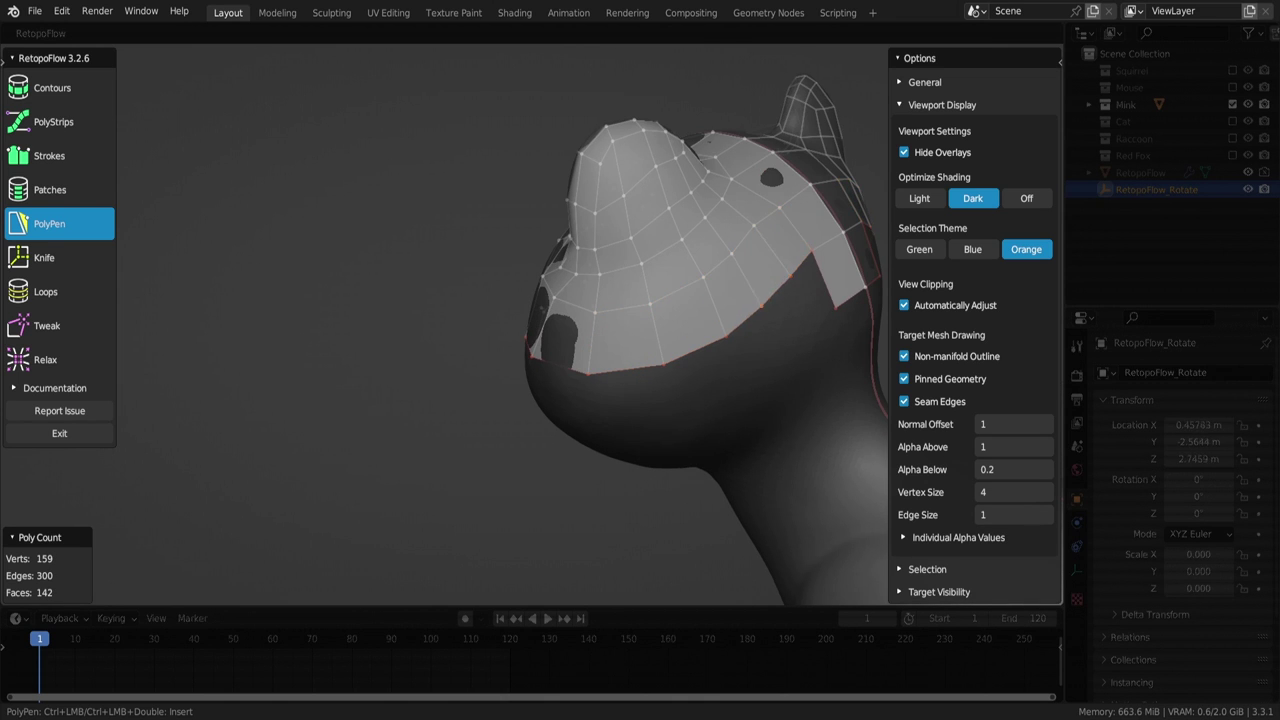
left_click(762, 306, "ctrl")
Add faces on the side and top of the head from frontal views
mouse_move(690, 330)
middle_mouse_down()
mouse_move(740, 320)
mouse_move(640, 375)
middle_mouse_up()
left_click(717, 324, "ctrl")
left_click(660, 355, "ctrl")
left_click(621, 387, "ctrl")
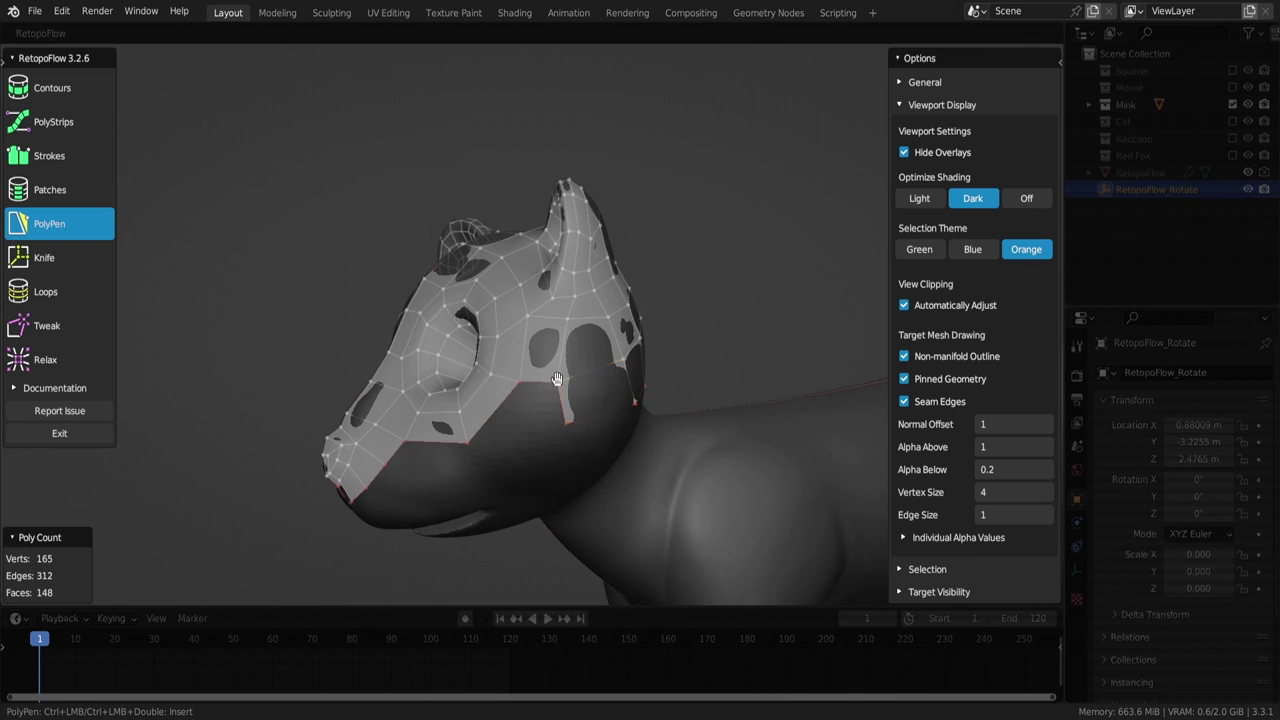
middle_click_drag(557, 379, 502, 412)
mouse_move(440, 320)
middle_mouse_down()
mouse_move(522, 359)
mouse_move(443, 376)
mouse_move(450, 340)
mouse_move(466, 365)
mouse_move(440, 366)
mouse_move(478, 318)
mouse_move(546, 315)
mouse_move(592, 352)
mouse_move(536, 389)
mouse_move(530, 443)
mouse_move(532, 396)
middle_mouse_up()
left_click(443, 376, "ctrl")
left_click(466, 365, "ctrl")
Draw a quad strip along the mouth and insert an edge loop across it with Loops
left_click(450, 345, "ctrl")
left_click(462, 338, "ctrl")
left_click(470, 330, "ctrl")
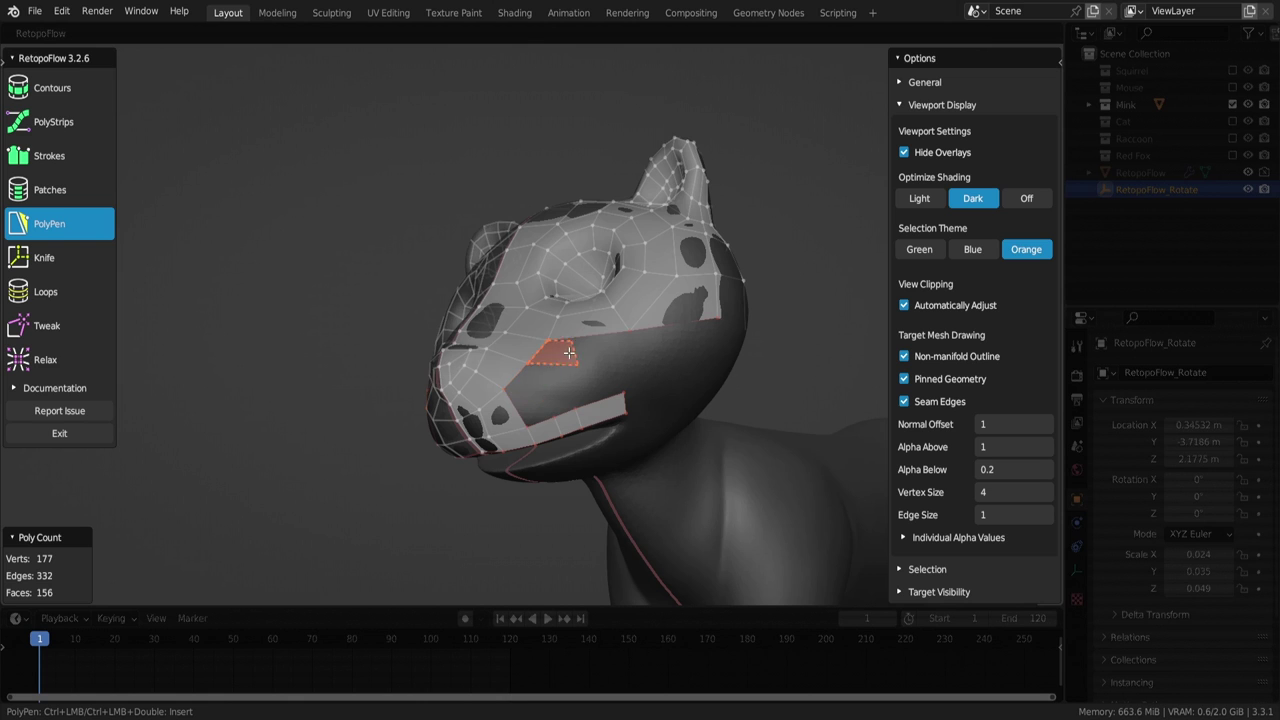
mouse_move(569, 352)
middle_mouse_down()
mouse_move(524, 390)
mouse_move(550, 355)
mouse_move(550, 380)
mouse_move(582, 350)
mouse_move(595, 400)
mouse_move(674, 351)
mouse_move(520, 349)
mouse_move(490, 366)
mouse_move(520, 380)
mouse_move(500, 413)
mouse_move(513, 443)
middle_mouse_up()
key("7")
left_click(450, 380, "ctrl")
key("5")
Add faces on the side of the head, near the cheek and at the jaw edge
left_click(582, 350, "ctrl")
left_click(490, 366, "ctrl")
left_click(500, 413, "ctrl")
left_click(496, 448, "ctrl")
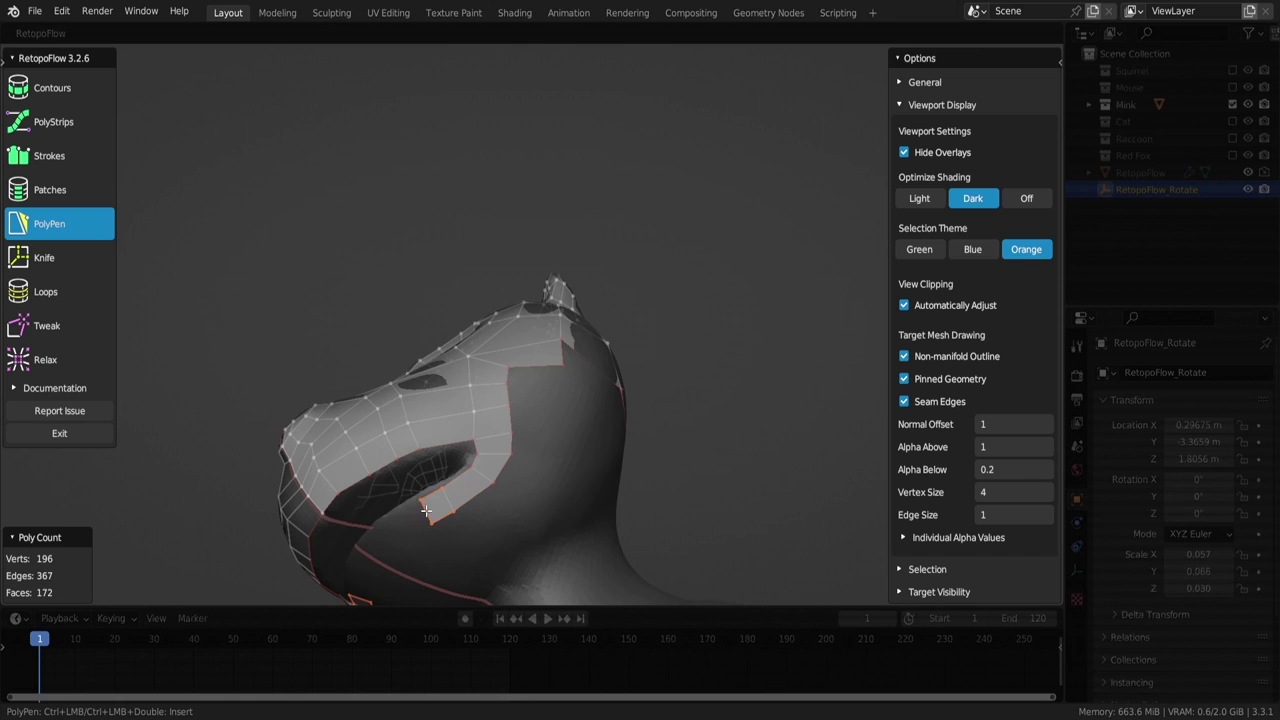
Extend the mouth strip with new faces near the mouth
left_click(370, 555, "ctrl")
mouse_move(370, 555)
middle_mouse_down()
mouse_move(370, 528)
mouse_move(457, 416)
mouse_move(394, 354)
mouse_move(452, 258)
middle_mouse_up()
mouse_move(400, 375)
middle_mouse_down()
mouse_move(410, 430)
mouse_move(532, 356)
middle_mouse_up()
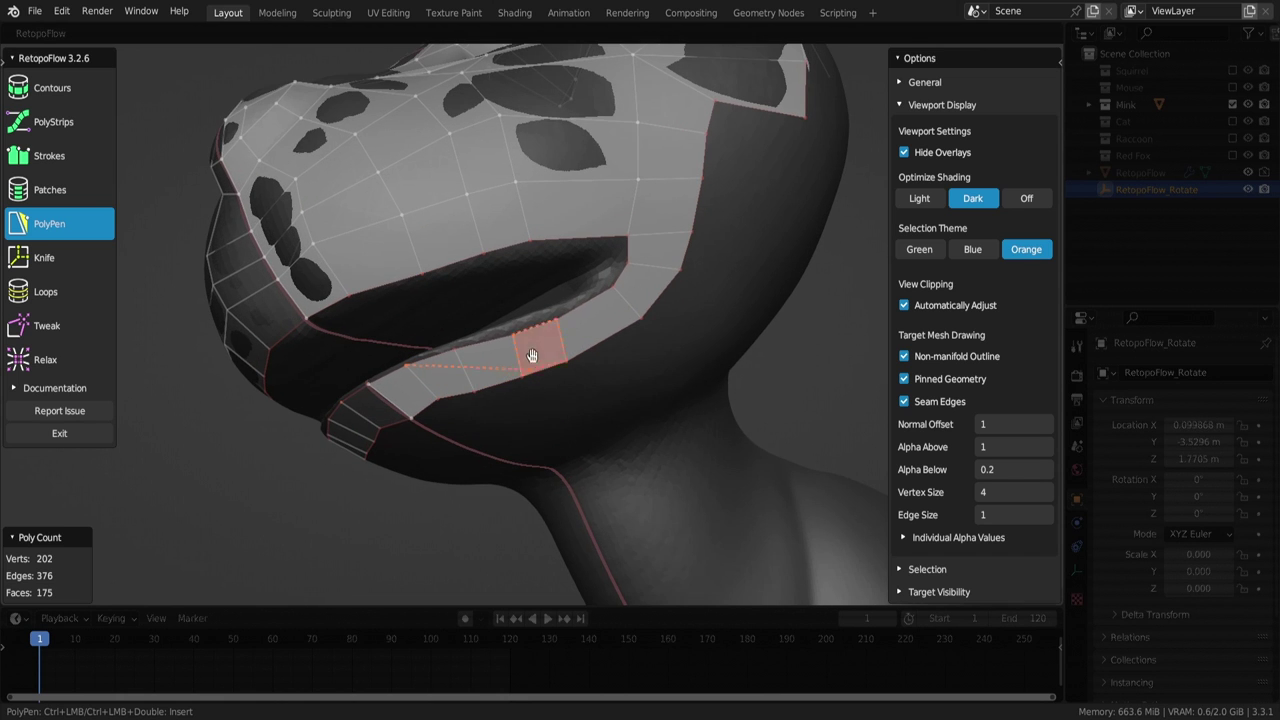
mouse_move(575, 299)
middle_mouse_down()
mouse_move(601, 315)
mouse_move(526, 357)
mouse_move(671, 302)
mouse_move(520, 335)
mouse_move(402, 324)
middle_mouse_up()
left_click(520, 335, "ctrl")
left_click(470, 335, "ctrl")
left_click(402, 324, "ctrl")
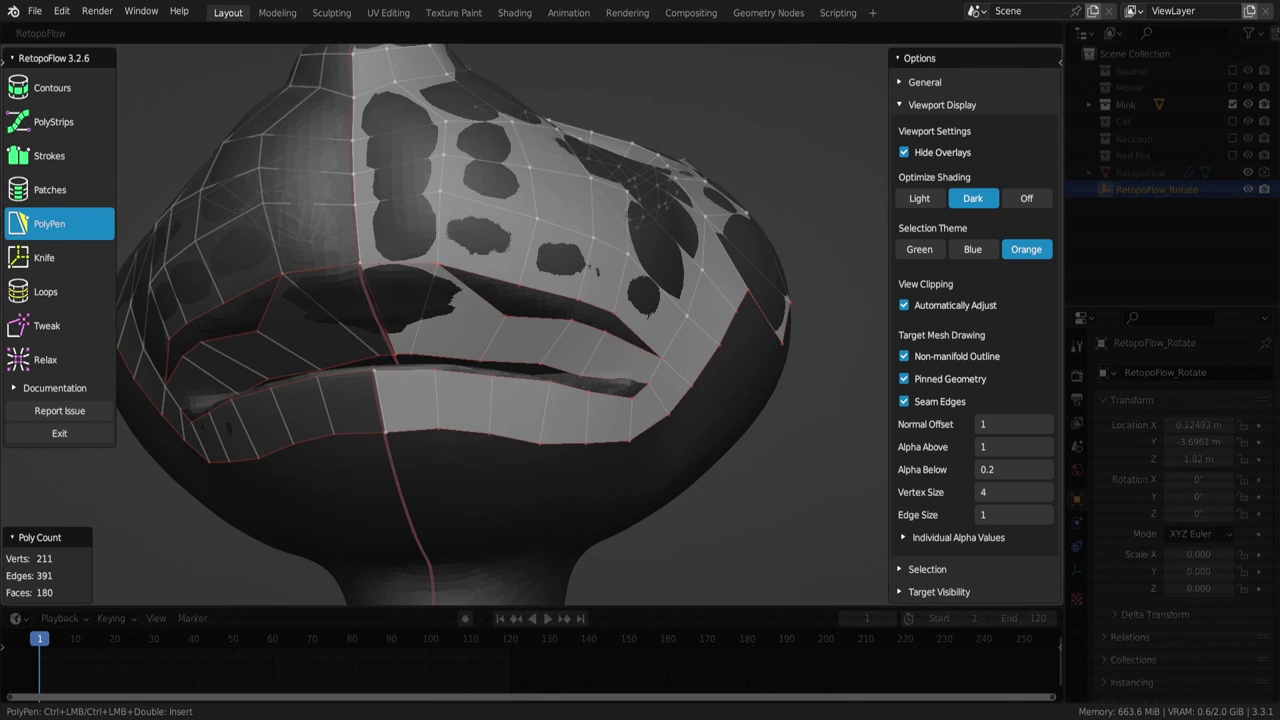
Merge stray vertices at the mouth corner and insert faces around it
mouse_move(507, 322)
middle_mouse_down()
mouse_move(573, 317)
mouse_move(551, 294)
mouse_move(423, 377)
mouse_move(655, 345)
mouse_move(652, 365)
middle_mouse_up()
left_click(655, 345, "ctrl")
left_click_drag(652, 365, 688, 352)
mouse_move(688, 352)
middle_mouse_down()
mouse_move(423, 346)
mouse_move(460, 357)
mouse_move(447, 392)
middle_mouse_up()
left_click(447, 392, "ctrl")
left_click(540, 378, "ctrl")
Zoom to a close-up of the head and undo the last unwanted face
mouse_move(540, 378)
middle_mouse_down()
mouse_move(620, 360)
mouse_move(597, 343)
mouse_move(656, 312)
middle_mouse_up()
scroll(610, 362, "up", 3)
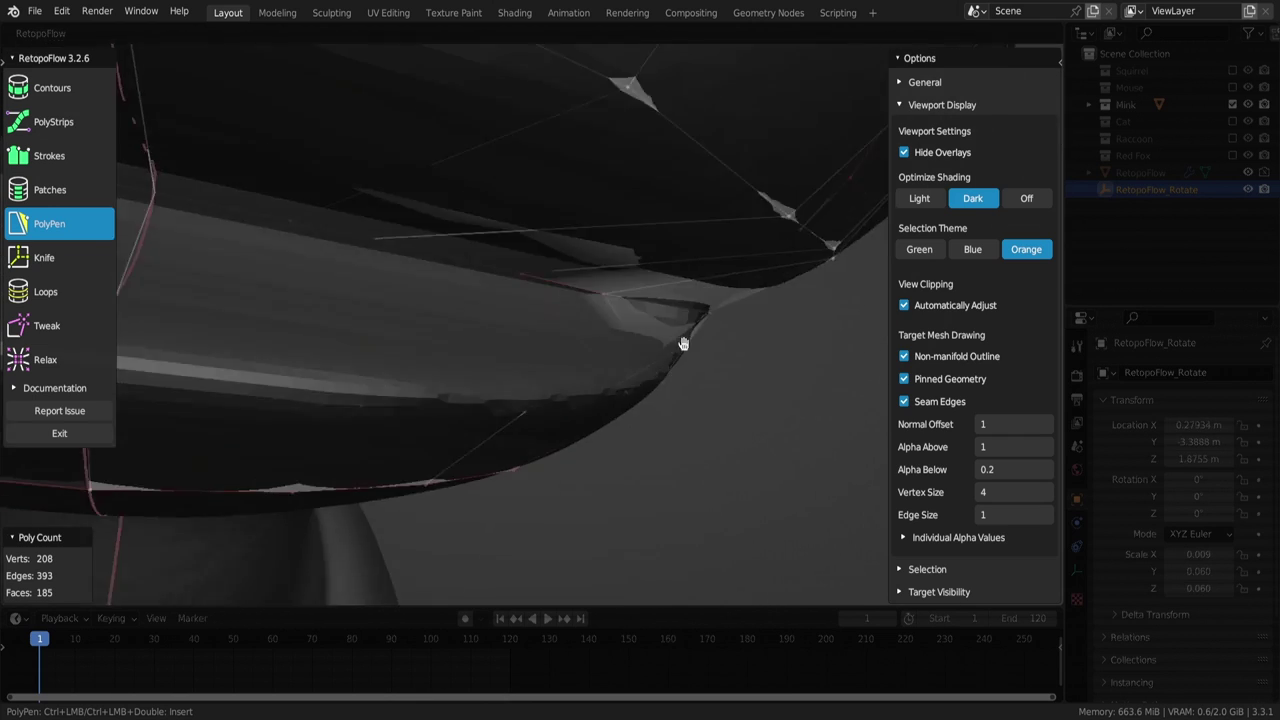
scroll(656, 312, "down", 3)
scroll(580, 330, "down", 3)
scroll(580, 330, "up", 4)
mouse_move(580, 330)
middle_mouse_down()
mouse_move(586, 311)
mouse_move(529, 306)
middle_mouse_up()
key("ctrl+z")
Insert quads under the head along the jaw
left_click(480, 365, "ctrl")
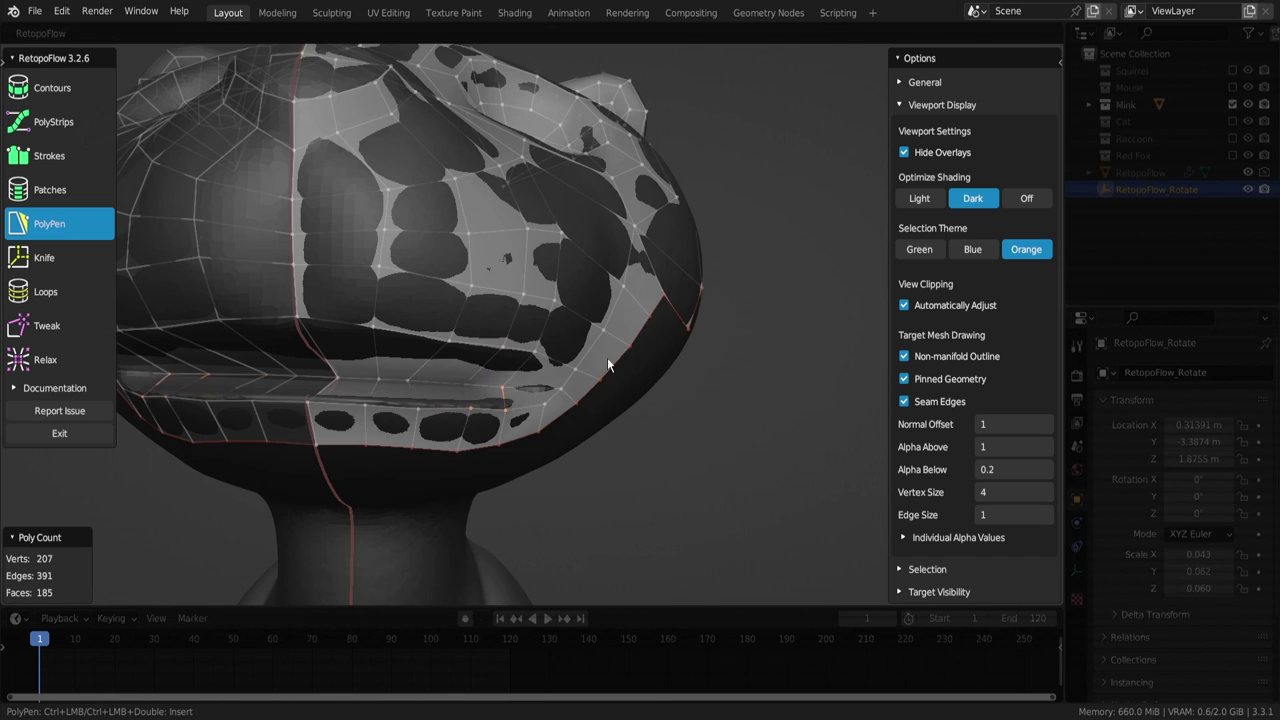
scroll(607, 357, "down", 3)
mouse_move(607, 357)
middle_mouse_down()
mouse_move(553, 321)
mouse_move(453, 399)
middle_mouse_up()
scroll(457, 399, "up", 2)
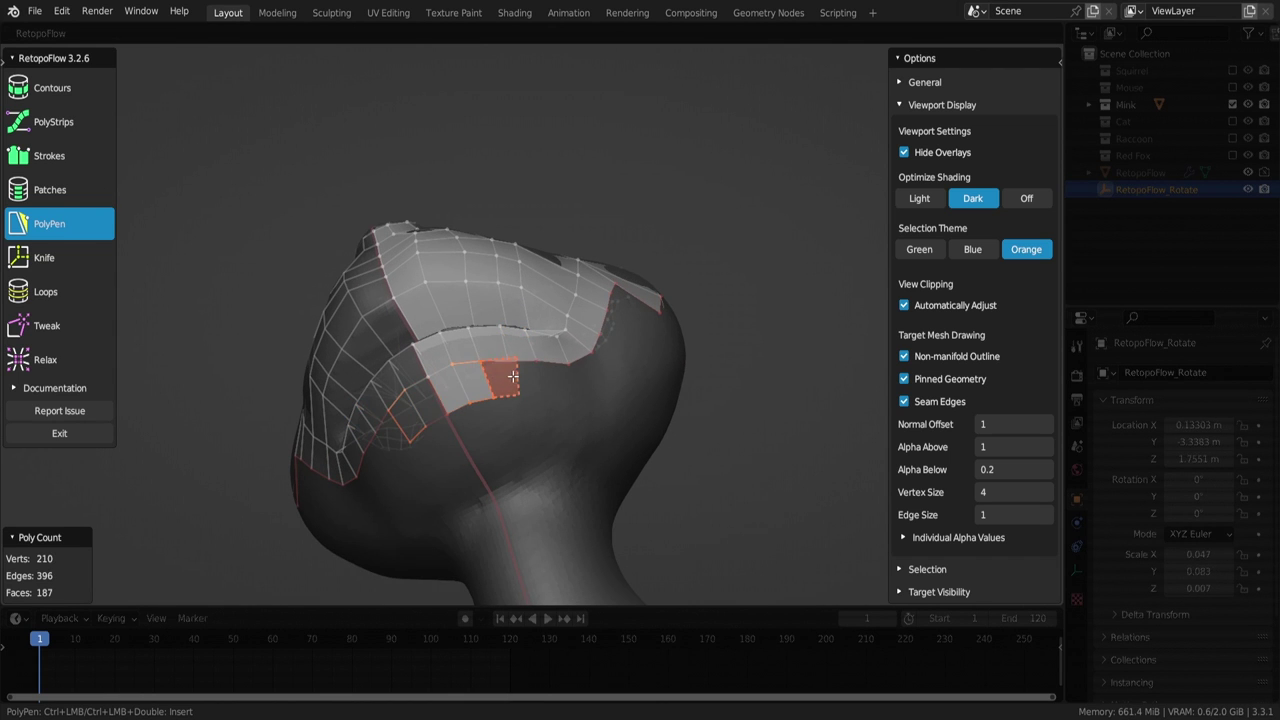
left_click(586, 370, "ctrl")
mouse_move(586, 370)
middle_mouse_down()
mouse_move(643, 308)
mouse_move(678, 305)
middle_mouse_up()
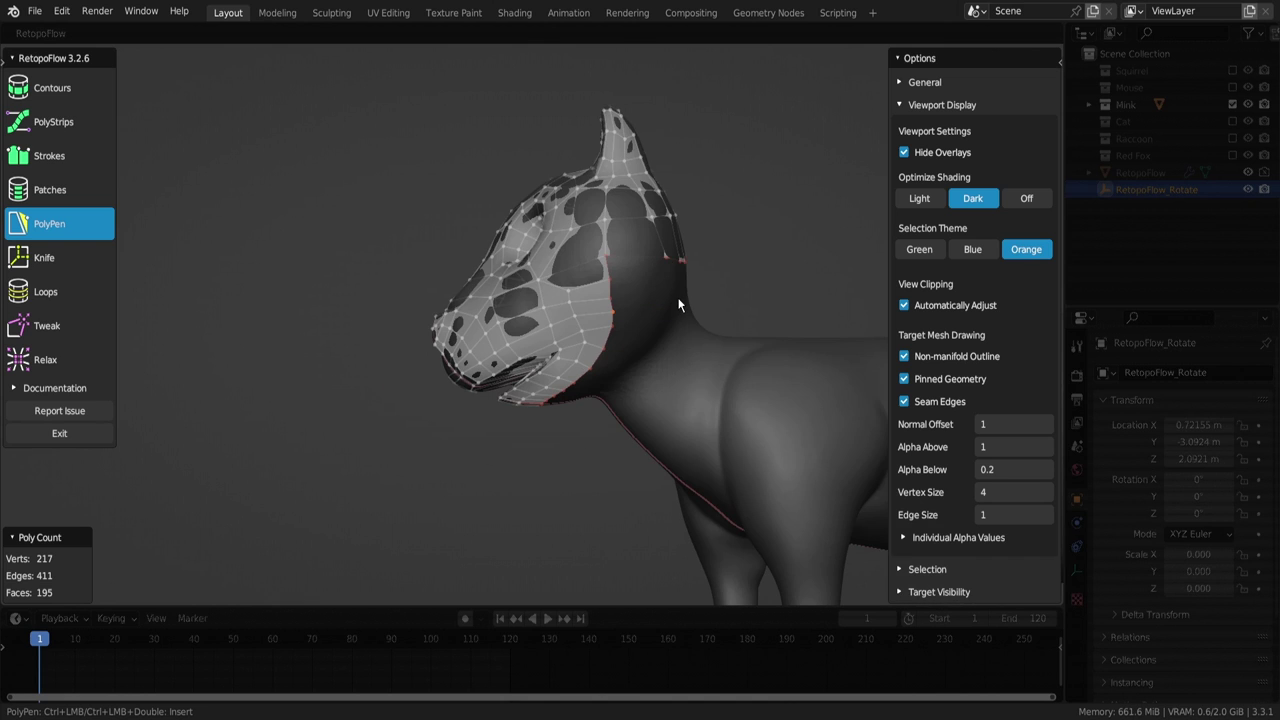
Add a column of quads around and under the head
mouse_move(600, 242)
middle_mouse_down()
mouse_move(516, 271)
mouse_move(603, 308)
mouse_move(620, 300)
mouse_move(504, 330)
middle_mouse_up()
left_click(586, 309, "ctrl")
mouse_move(586, 309)
middle_mouse_down()
mouse_move(731, 276)
mouse_move(577, 284)
middle_mouse_up()
mouse_move(587, 238)
middle_mouse_down()
mouse_move(419, 271)
mouse_move(429, 352)
mouse_move(500, 300)
mouse_move(480, 280)
mouse_move(607, 180)
mouse_move(605, 295)
mouse_move(598, 285)
mouse_move(517, 333)
mouse_move(354, 300)
mouse_move(406, 320)
mouse_move(440, 355)
mouse_move(491, 272)
mouse_move(503, 280)
mouse_move(545, 234)
mouse_move(503, 314)
middle_mouse_up()
left_click(429, 354, "ctrl")
left_click(470, 280, "ctrl")
left_click(590, 200, "ctrl")
Add a quad strip around the neck, then zoom out to check the whole mink
left_click(598, 285, "ctrl")
left_click(440, 355, "ctrl")
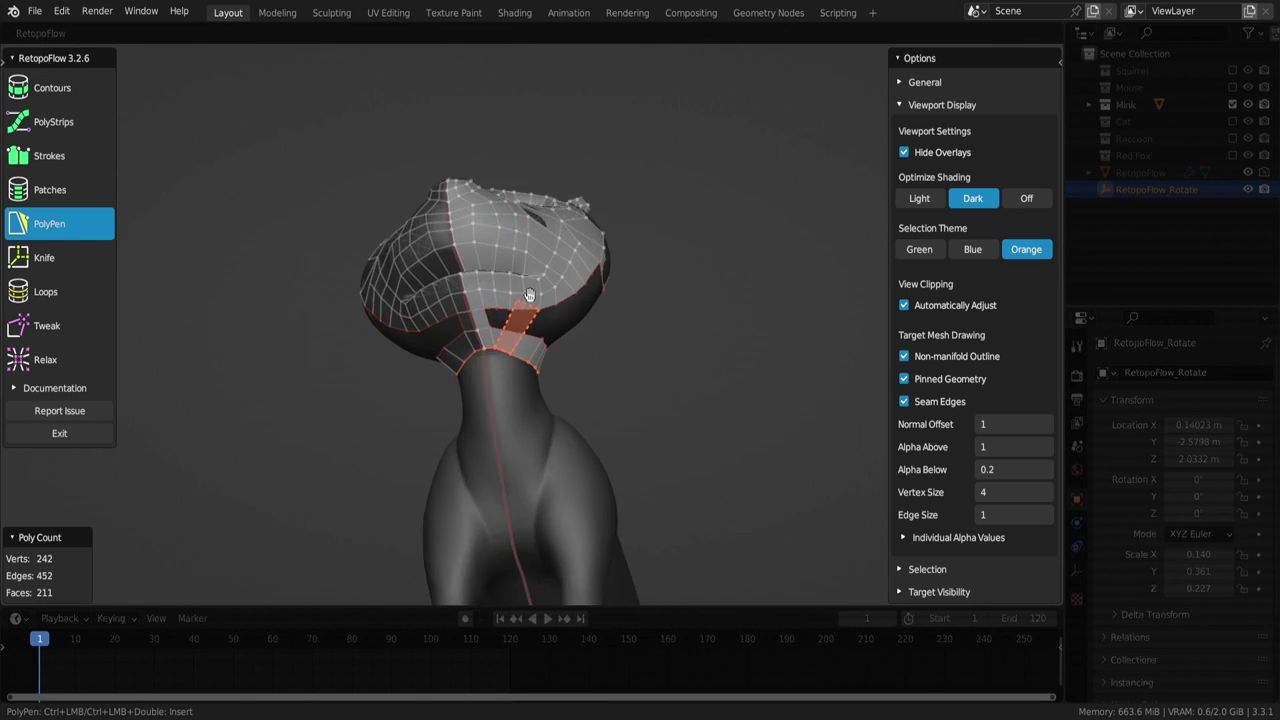
scroll(503, 314, "up", 4)
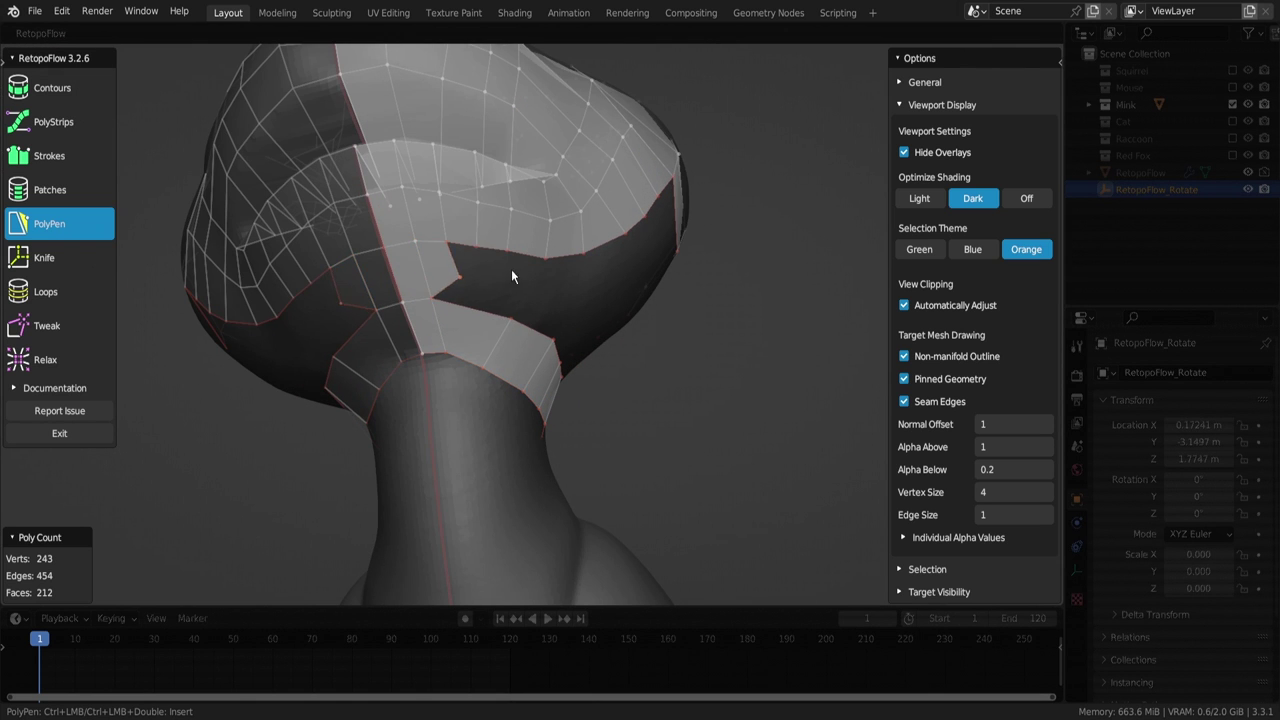
mouse_move(511, 270)
middle_mouse_down()
mouse_move(528, 254)
mouse_move(580, 391)
middle_mouse_up()
scroll(551, 303, "down", 2)
scroll(620, 314, "down", 4)
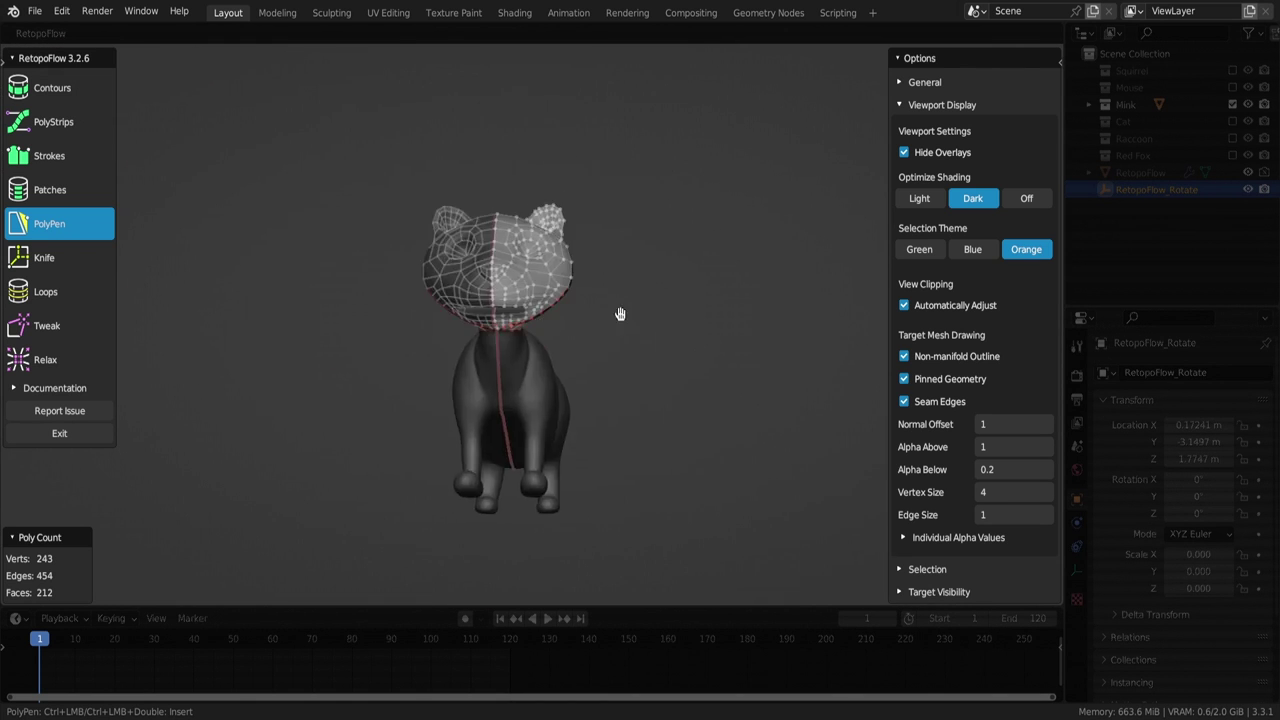
Add faces near the neck and on the lower head
scroll(620, 314, "up", 5)
mouse_move(620, 314)
middle_mouse_down()
mouse_move(491, 284)
mouse_move(440, 345)
mouse_move(470, 330)
mouse_move(440, 330)
mouse_move(476, 331)
middle_mouse_up()
left_click(440, 345, "ctrl")
left_click(501, 340, "ctrl")
left_click(478, 333, "ctrl")
Delete two unwanted faces and merge the triangle into the quad strip
key("x")
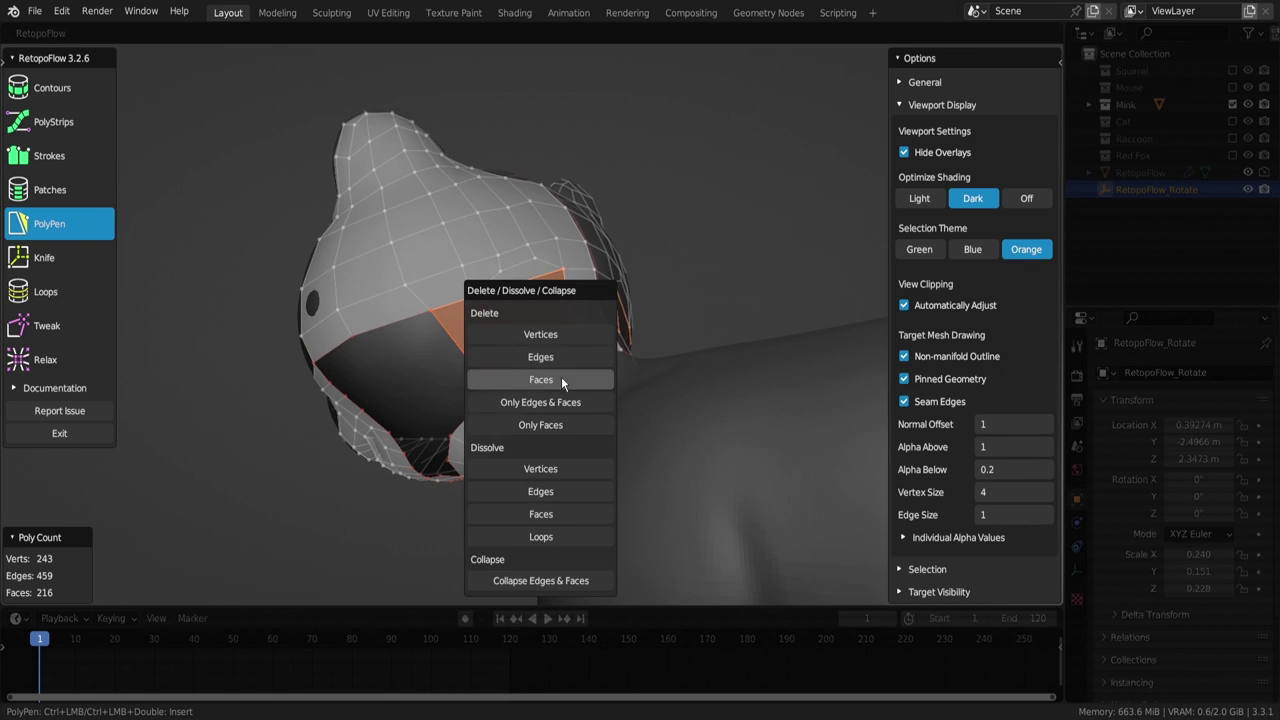
left_click(561, 376)
middle_click_drag(561, 376, 533, 261)
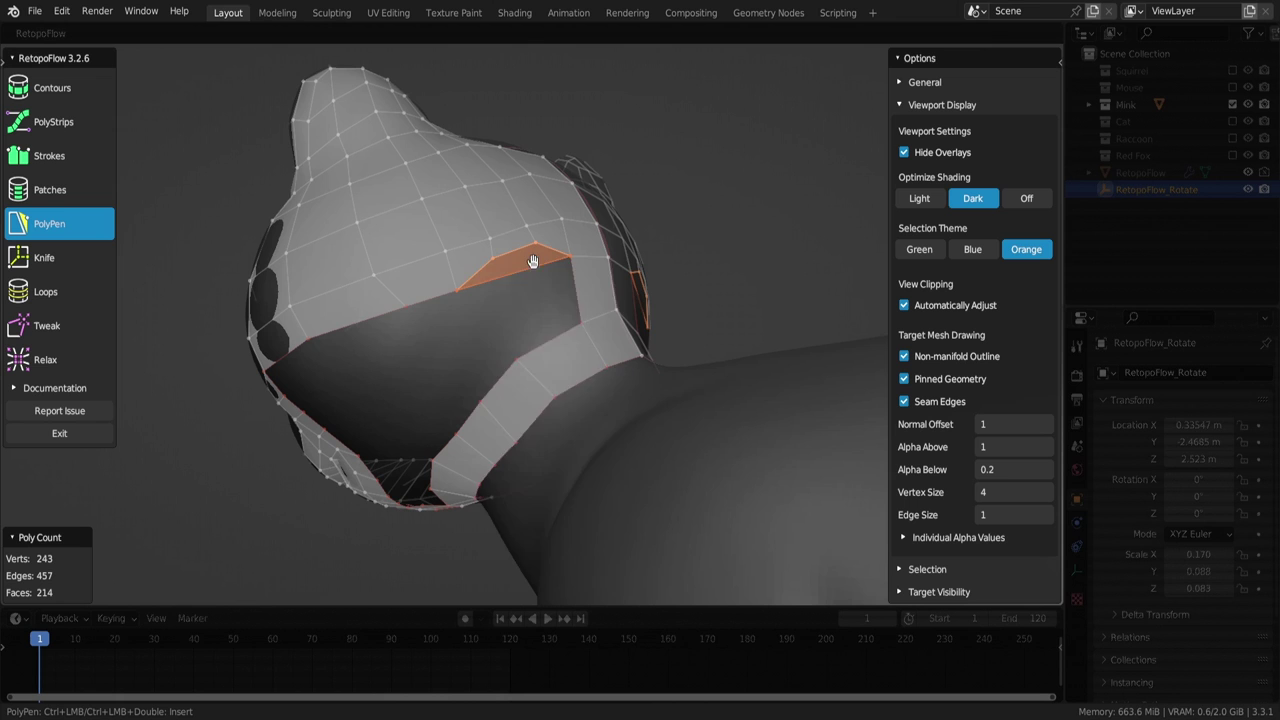
left_click_drag(533, 261, 557, 334)
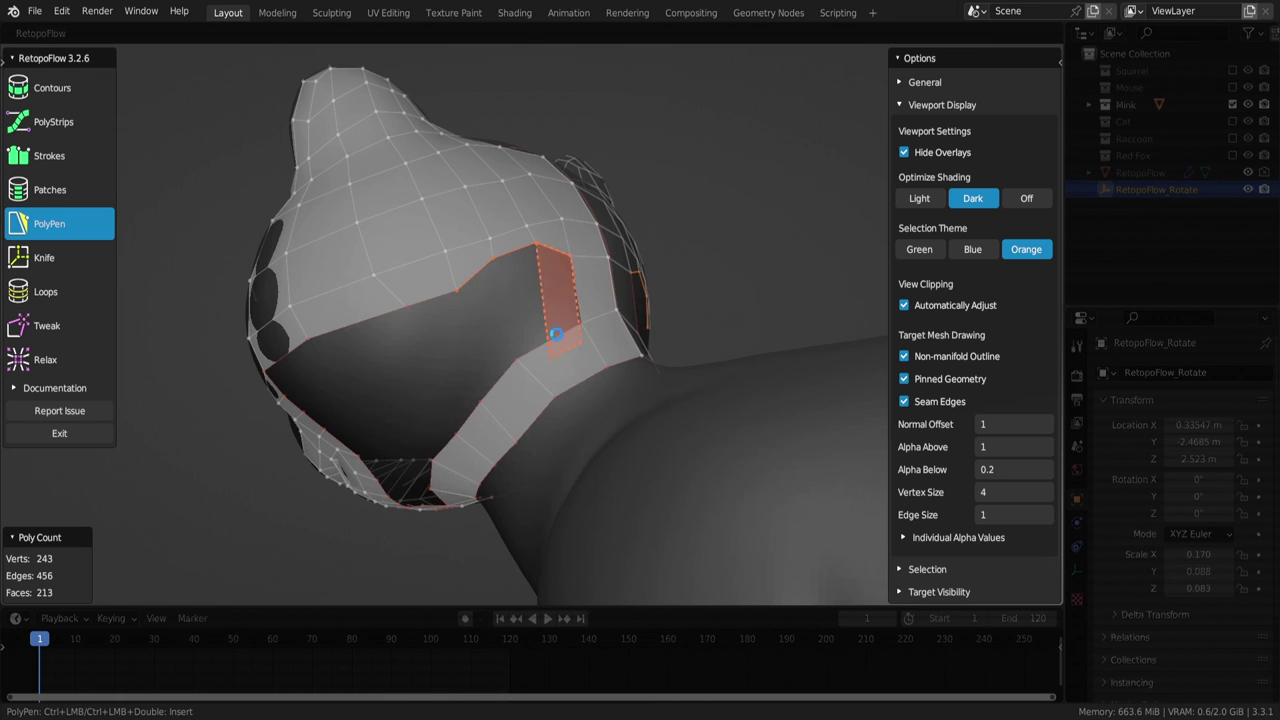
mouse_move(540, 285)
middle_mouse_down()
mouse_move(569, 303)
mouse_move(326, 318)
middle_mouse_up()
Add quads on the side of the head
left_click(349, 369, "ctrl")
left_click(351, 401, "ctrl")
mouse_move(349, 369)
middle_mouse_down()
mouse_move(351, 401)
mouse_move(402, 392)
mouse_move(325, 465)
middle_mouse_up()
left_click(402, 392, "ctrl")
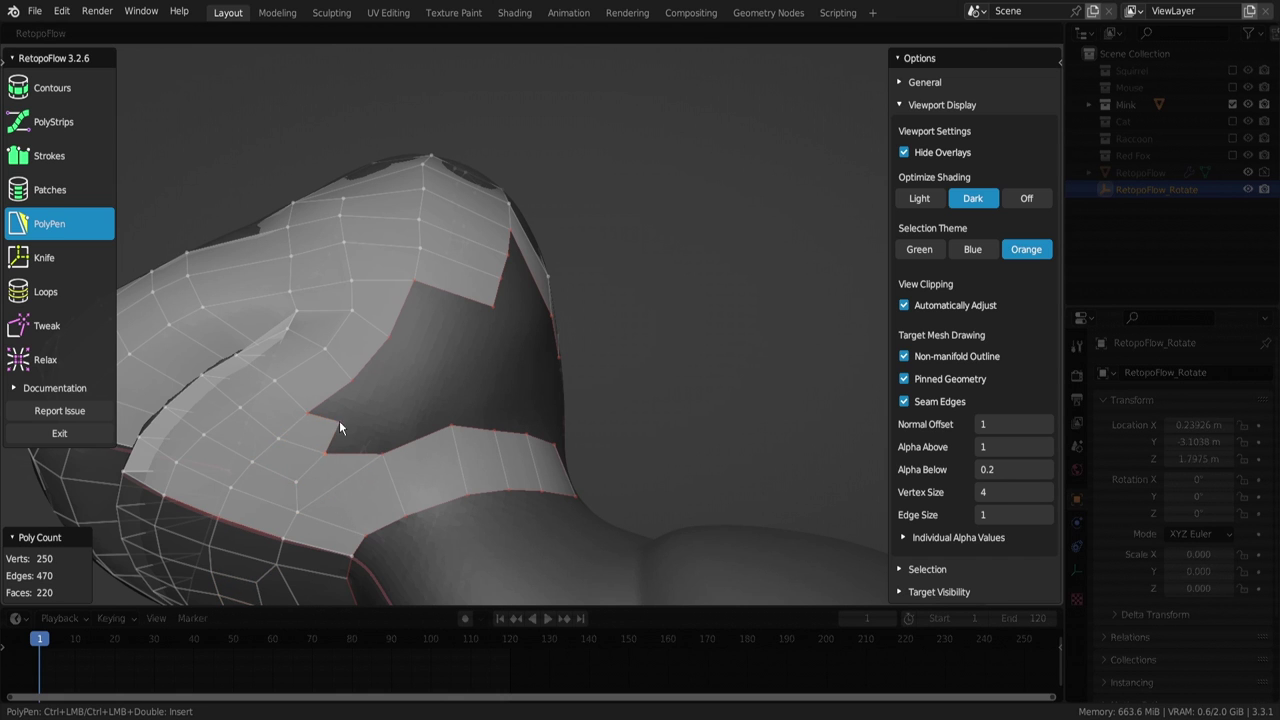
mouse_move(340, 425)
middle_mouse_down()
mouse_move(363, 390)
mouse_move(373, 431)
mouse_move(389, 364)
mouse_move(455, 360)
mouse_move(476, 419)
middle_mouse_up()
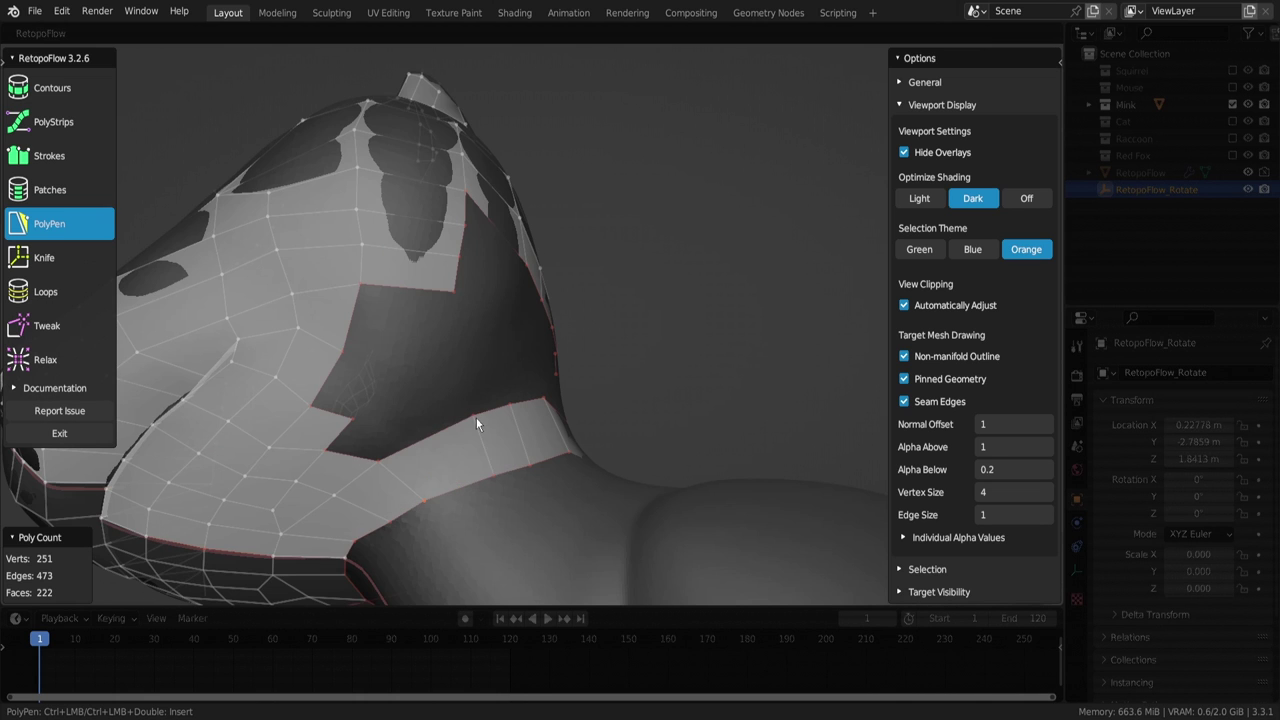
mouse_move(410, 443)
middle_mouse_down()
mouse_move(440, 400)
mouse_move(429, 290)
middle_mouse_up()
Extend faces over the back of the head, adding faces from above
left_click(368, 370, "ctrl")
left_click(368, 370)
middle_click_drag(368, 370, 396, 373)
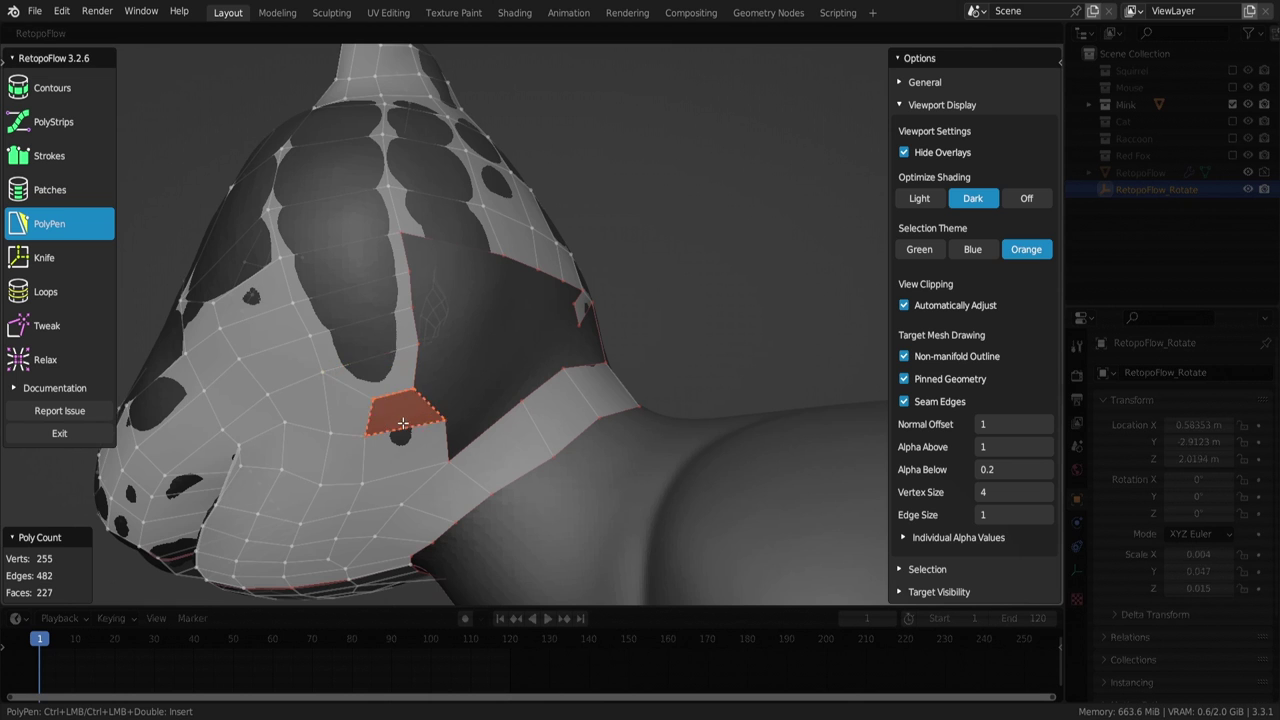
left_click(426, 387, "ctrl")
mouse_move(402, 424)
middle_mouse_down()
mouse_move(426, 387)
mouse_move(563, 337)
mouse_move(372, 398)
mouse_move(476, 287)
mouse_move(557, 277)
mouse_move(434, 369)
mouse_move(571, 287)
mouse_move(516, 284)
middle_mouse_up()
left_click(516, 284, "ctrl")
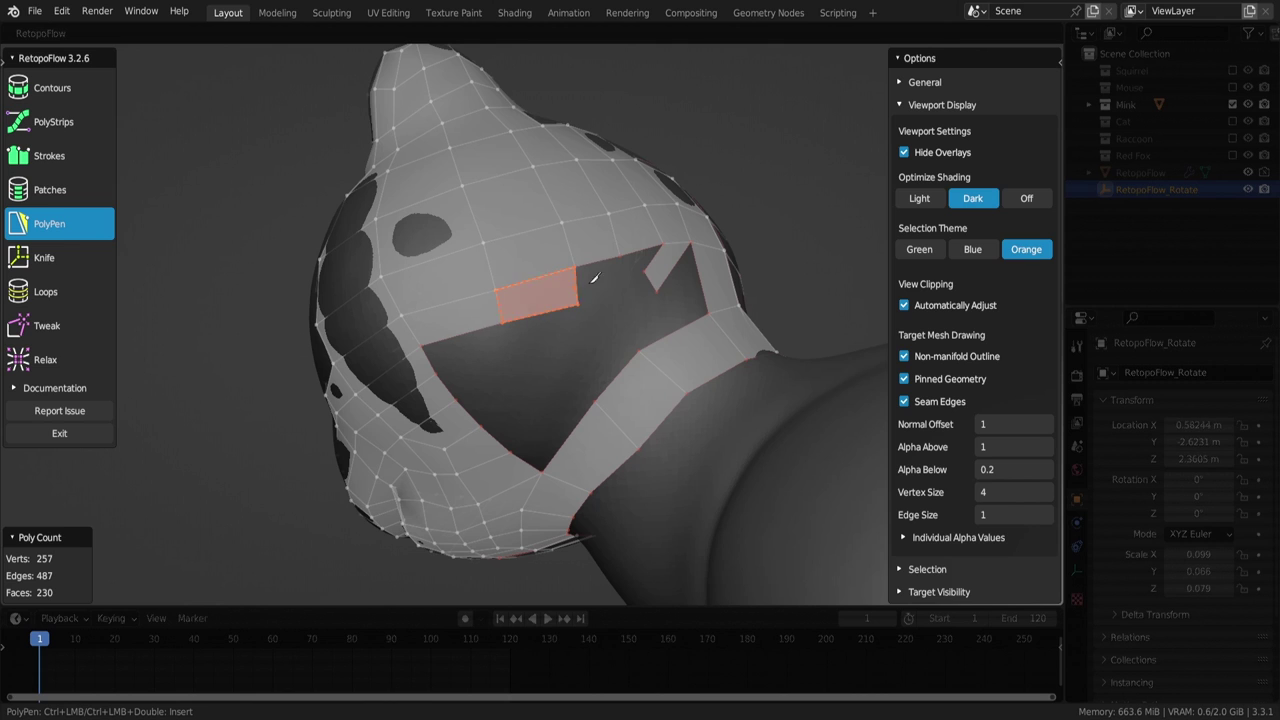
left_click(651, 261, "ctrl")
middle_click_drag(651, 261, 640, 305)
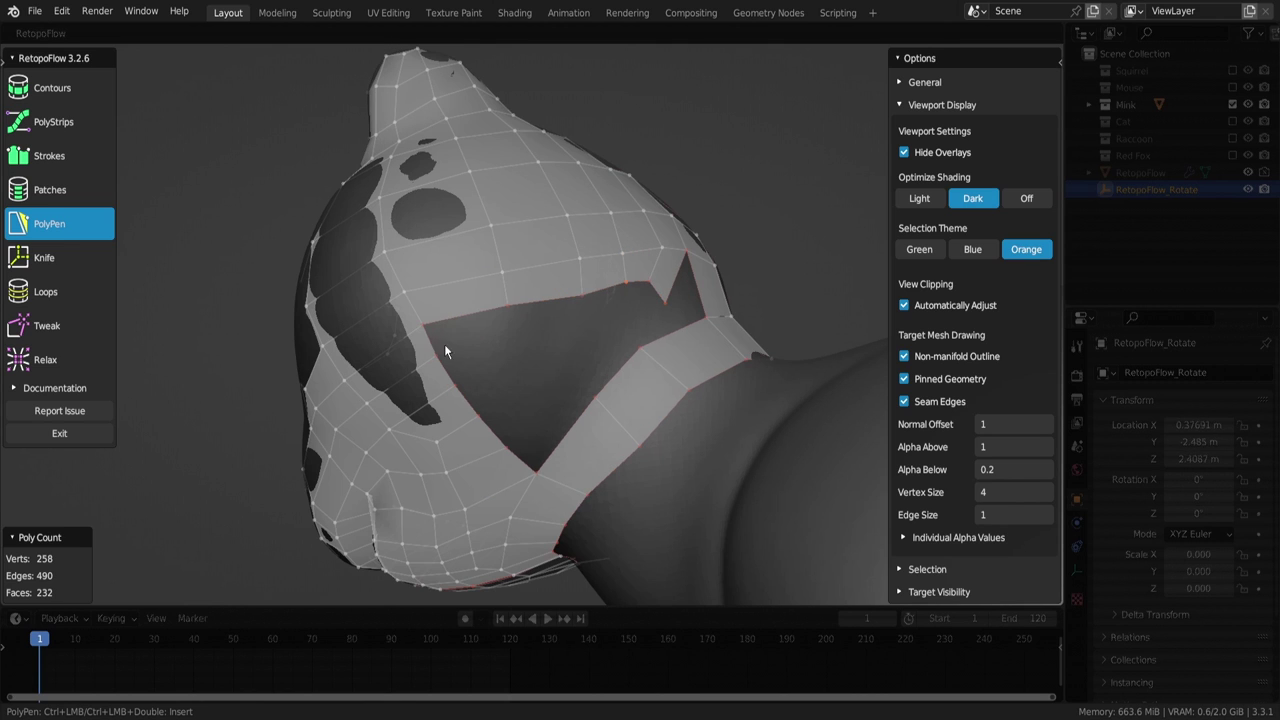
Fill the hole edge, merging a vertex and deleting two unwanted faces
left_click(540, 310, "ctrl")
middle_click_drag(540, 310, 647, 277)
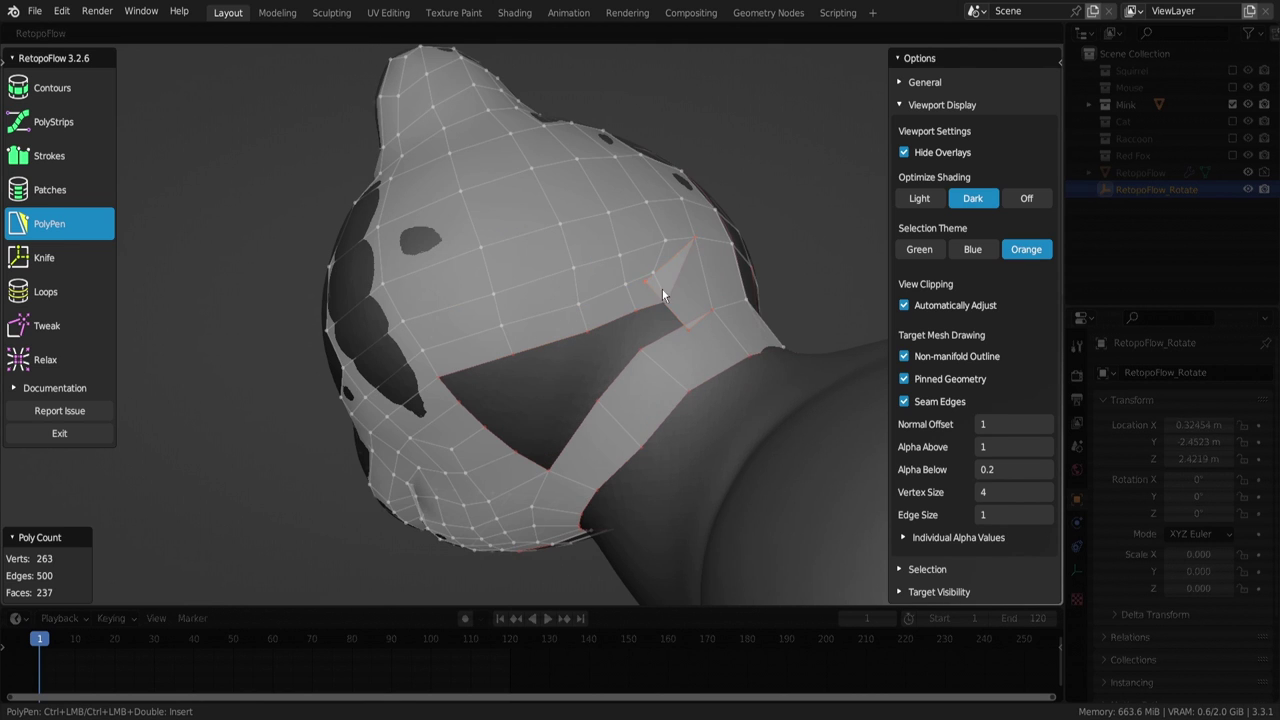
middle_click_drag(644, 352, 584, 314)
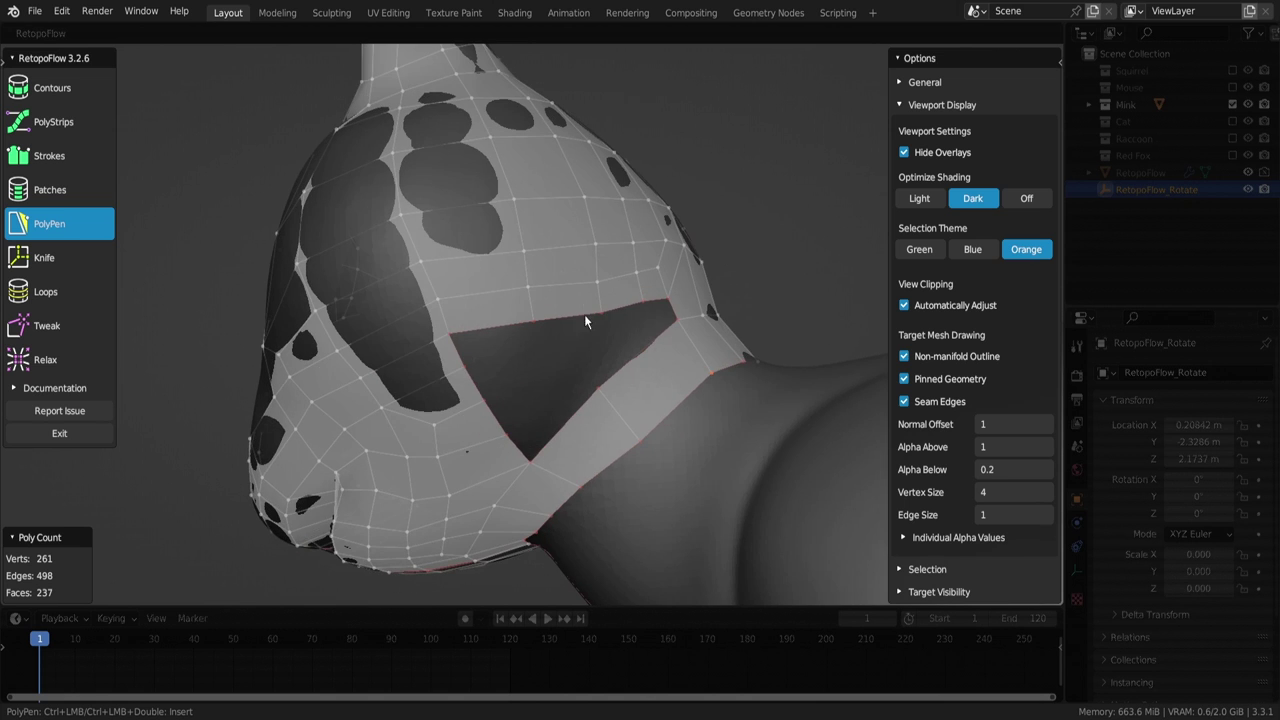
mouse_move(505, 338)
middle_mouse_down()
mouse_move(576, 370)
mouse_move(466, 403)
mouse_move(632, 346)
mouse_move(645, 290)
mouse_move(626, 349)
mouse_move(649, 337)
mouse_move(420, 394)
mouse_move(563, 380)
mouse_move(472, 453)
mouse_move(643, 311)
mouse_move(616, 369)
middle_mouse_up()
scroll(590, 374, "down", 2)
key("Delete")
Fill the hole on the head with new faces toward the neck
left_click(626, 317, "ctrl")
left_click(420, 394, "ctrl")
left_click(643, 320, "ctrl")
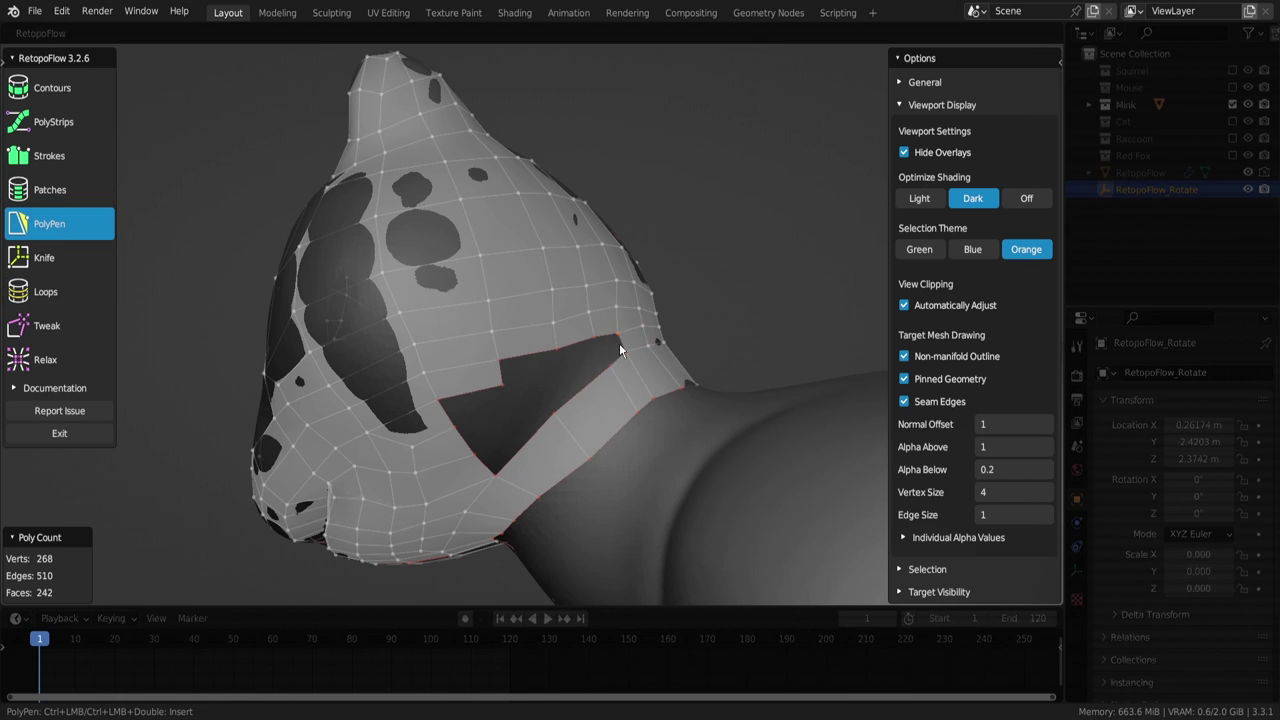
left_click(616, 367, "ctrl")
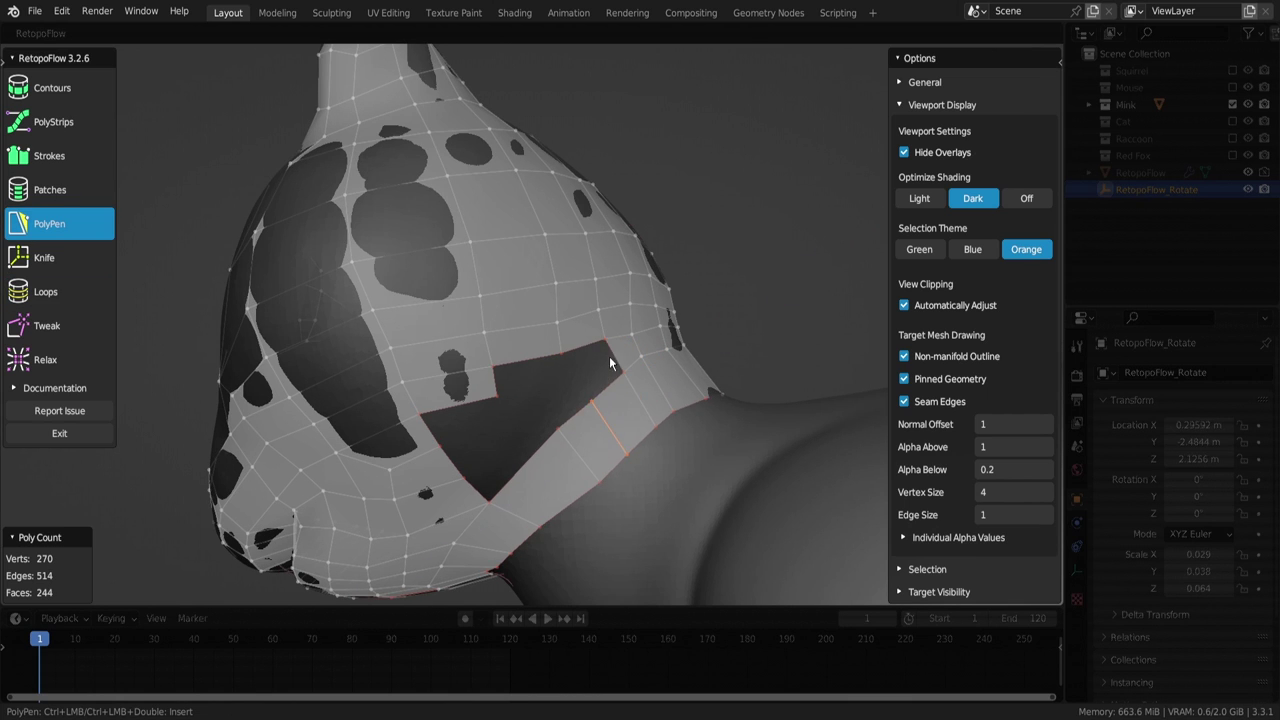
middle_click_drag(609, 356, 560, 370)
Insert two new edge loops across the mink's head mesh
key("7")
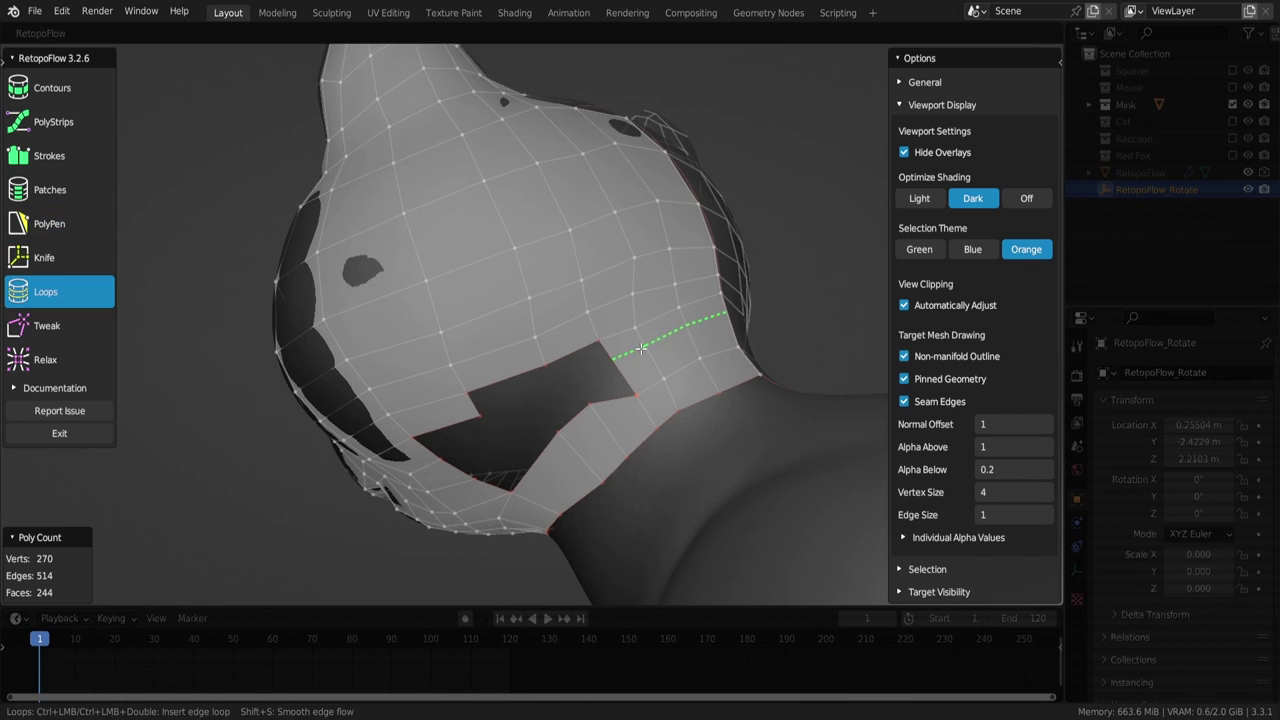
left_click(686, 314, "ctrl")
key("5")
middle_click_drag(606, 410, 452, 428)
key("7")
left_click(585, 396, "ctrl")
key("5")
Draw new quad faces into the gap below the mink's jaw
middle_click_drag(393, 486, 568, 391)
left_click(455, 440, "ctrl")
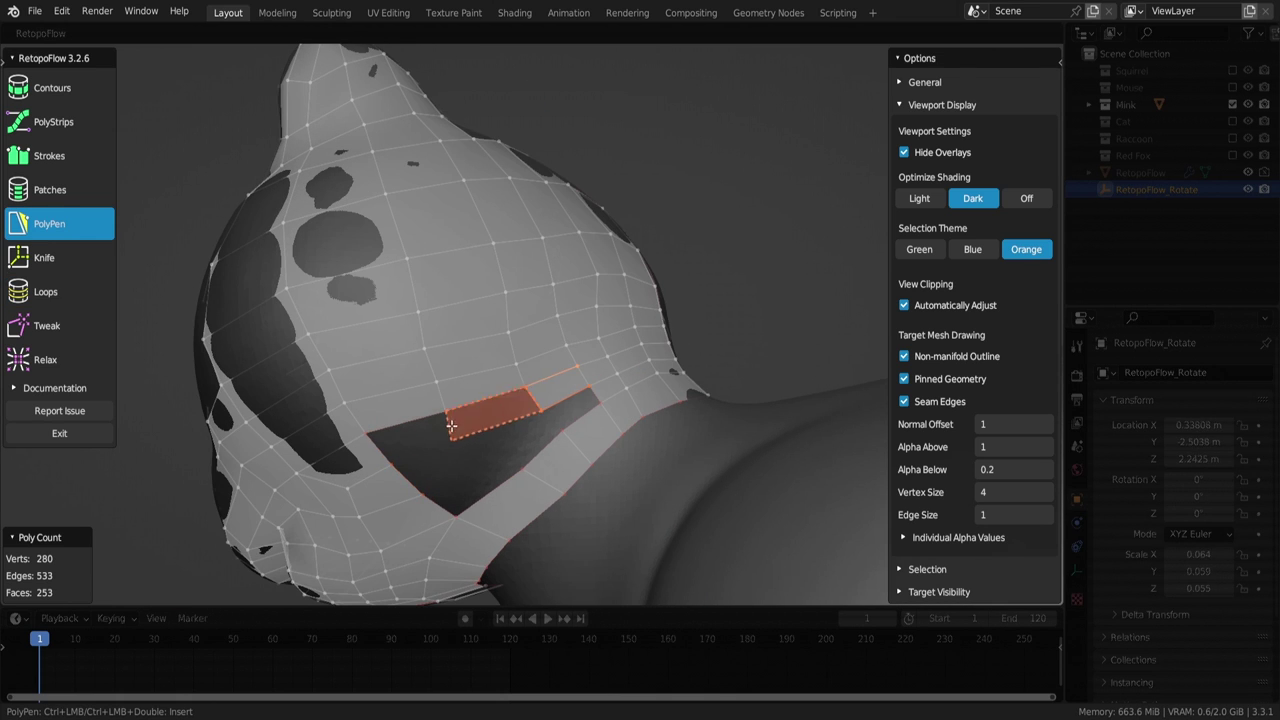
left_click(470, 468, "ctrl")
left_click(546, 422, "ctrl")
left_click(552, 431, "ctrl")
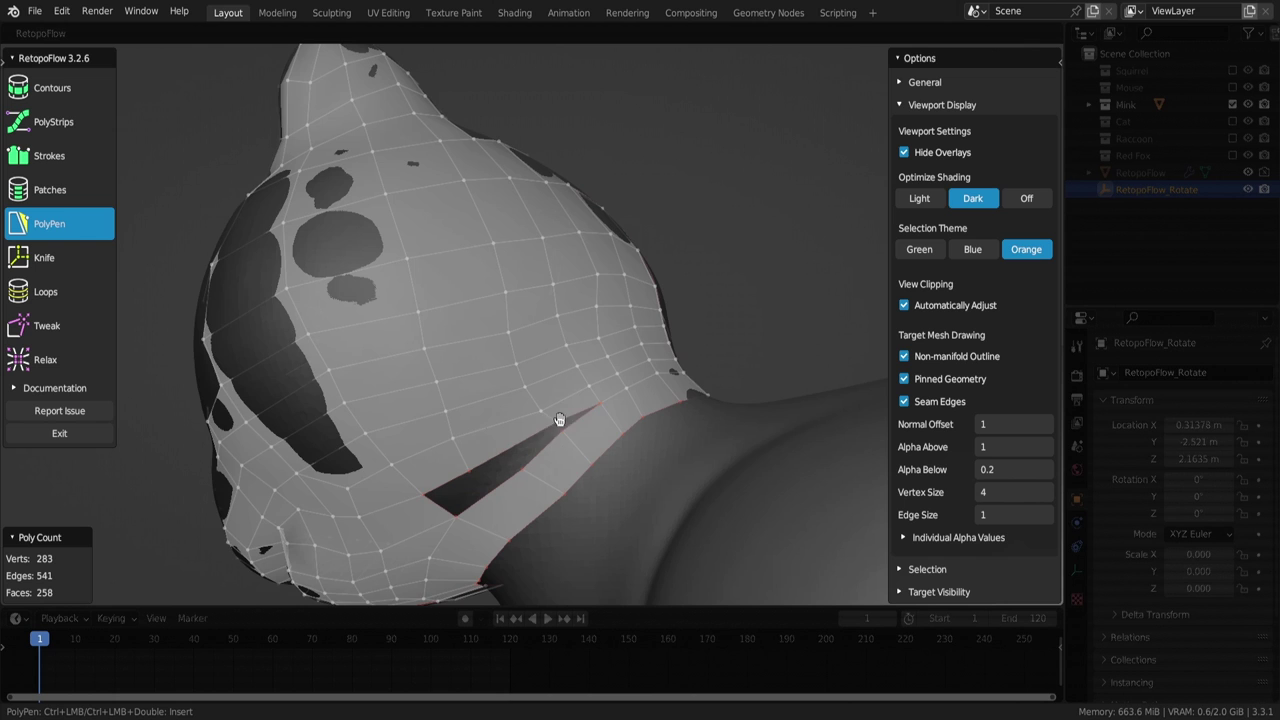
mouse_move(560, 420)
middle_mouse_down()
mouse_move(589, 383)
mouse_move(615, 396)
mouse_move(736, 358)
mouse_move(592, 417)
mouse_move(434, 457)
mouse_move(522, 467)
middle_mouse_up()
left_click(616, 392, "ctrl")
key("7")
key("5")
Fill the remaining jaw gap with a 2x3 quad patch, reaching 264 faces
key("4")
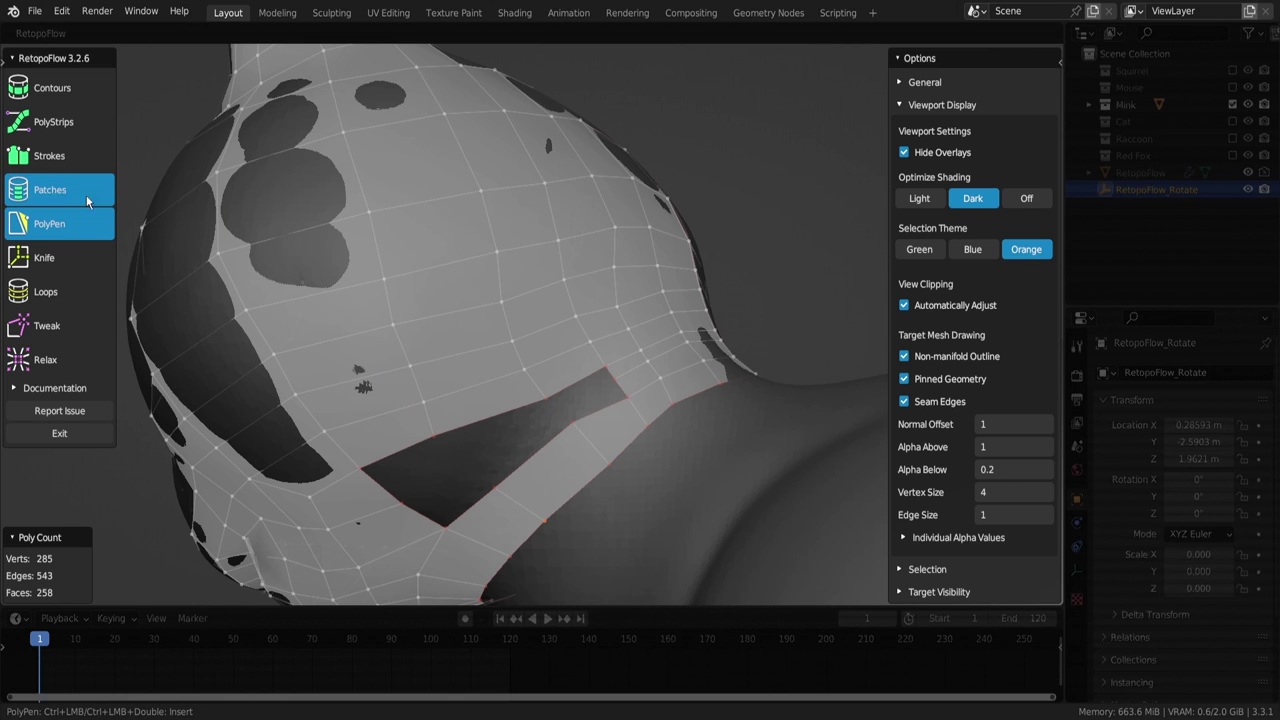
scroll(640, 384, "up", 4)
scroll(640, 384, "down", 5)
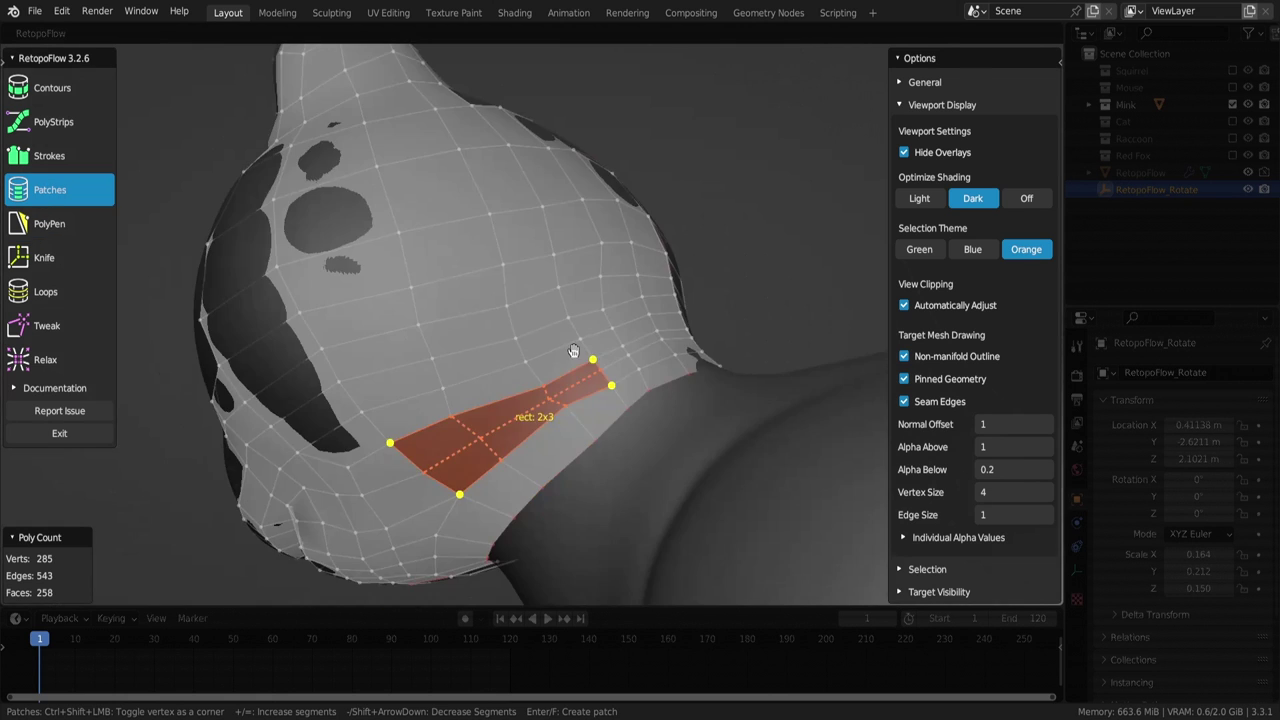
key("Return")
mouse_move(640, 384)
middle_mouse_down()
mouse_move(452, 315)
mouse_move(474, 280)
mouse_move(534, 315)
mouse_move(517, 372)
middle_mouse_up()
key("5")
scroll(500, 340, "up", 3)
scroll(298, 255, "down", 5)
Add a contour ring around the mink's neck
key("1")
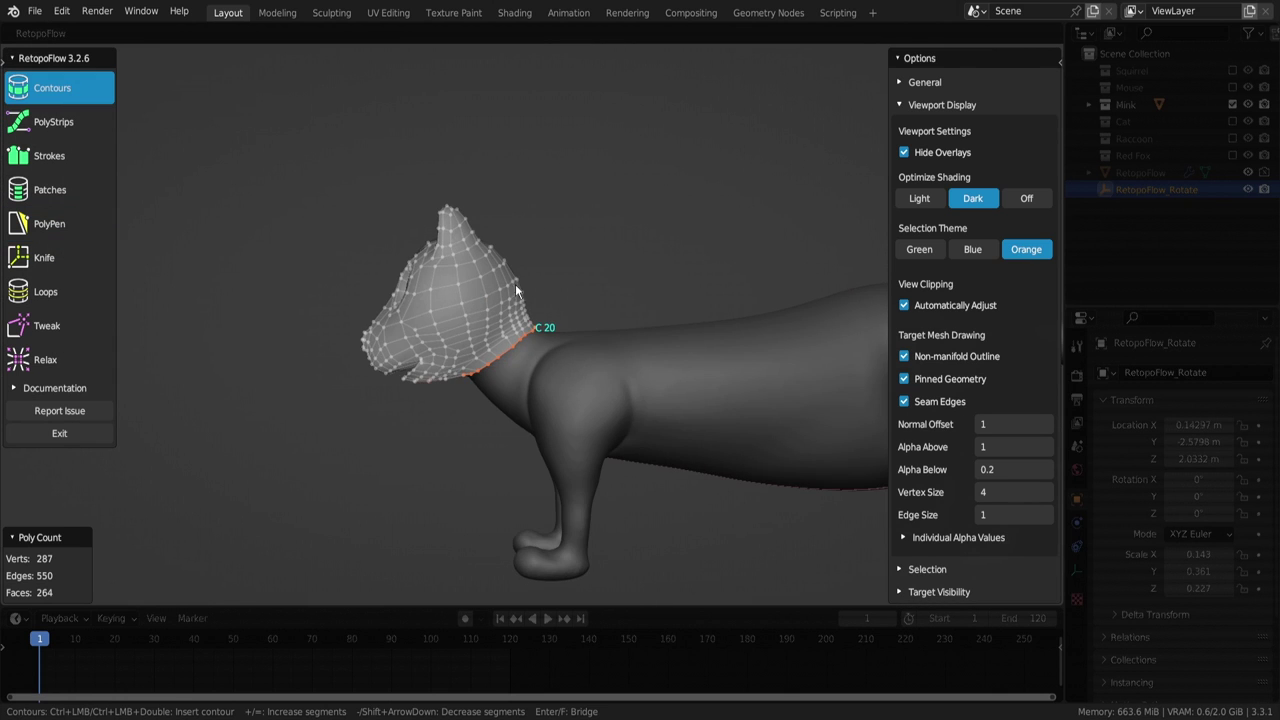
mouse_move(543, 329)
middle_mouse_down()
mouse_move(584, 356)
mouse_move(512, 278)
mouse_move(570, 260)
middle_mouse_up()
scroll(535, 330, "up", 3)
left_click(514, 279, "ctrl")
scroll(519, 282, "up", 3)
scroll(519, 282, "down", 5)
Start a PolyPen quad strip down the front of the neck
left_click(60, 224)
scroll(586, 323, "up", 3)
scroll(628, 328, "down", 2)
mouse_move(586, 323)
middle_mouse_down()
mouse_move(628, 328)
mouse_move(579, 382)
middle_mouse_up()
scroll(628, 327, "up", 3)
middle_click_drag(590, 484, 571, 357)
left_click(571, 357, "ctrl")
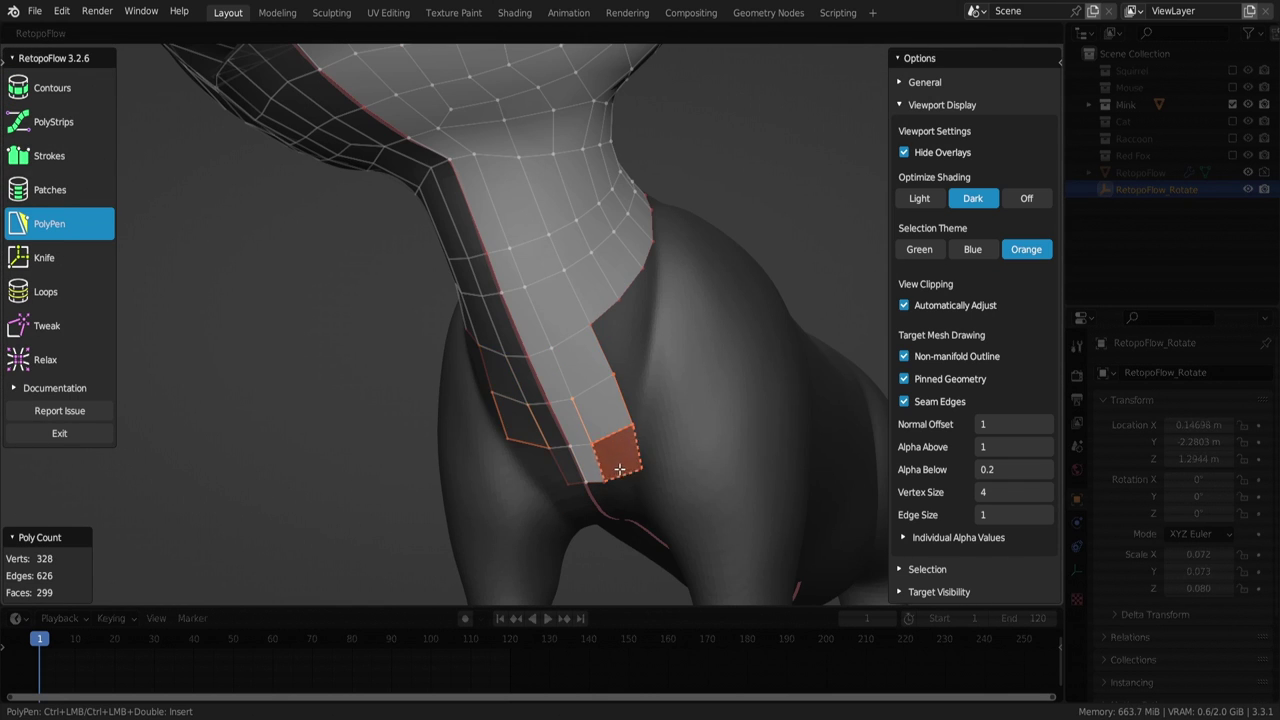
left_click(609, 449, "ctrl")
Extend the quad strip onto the chest above the front leg
mouse_move(609, 449)
middle_mouse_down()
mouse_move(617, 361)
mouse_move(668, 268)
mouse_move(650, 322)
middle_mouse_up()
left_click(668, 268, "ctrl")
left_click(632, 380, "ctrl")
mouse_move(632, 380)
middle_mouse_down()
mouse_move(669, 264)
mouse_move(627, 306)
middle_mouse_up()
left_click(652, 262, "ctrl")
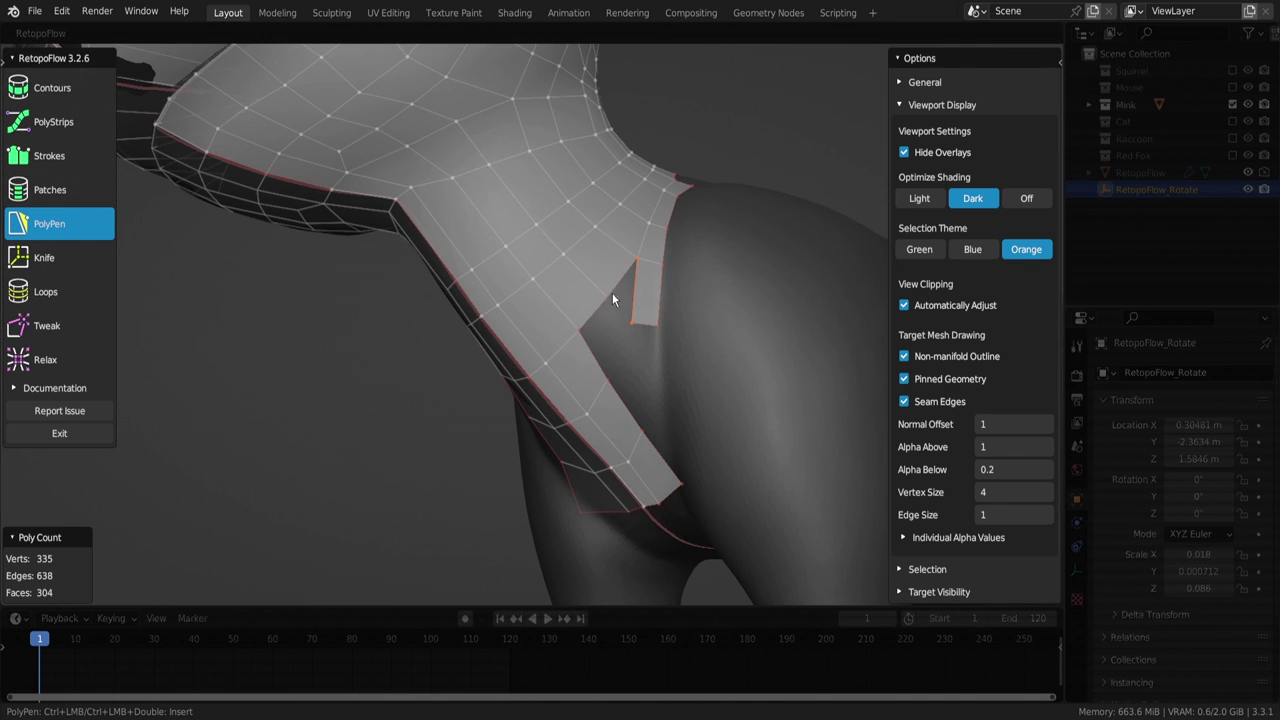
mouse_move(552, 369)
middle_mouse_down()
mouse_move(611, 284)
mouse_move(613, 333)
mouse_move(661, 424)
mouse_move(655, 445)
middle_mouse_up()
left_click(601, 359, "ctrl")
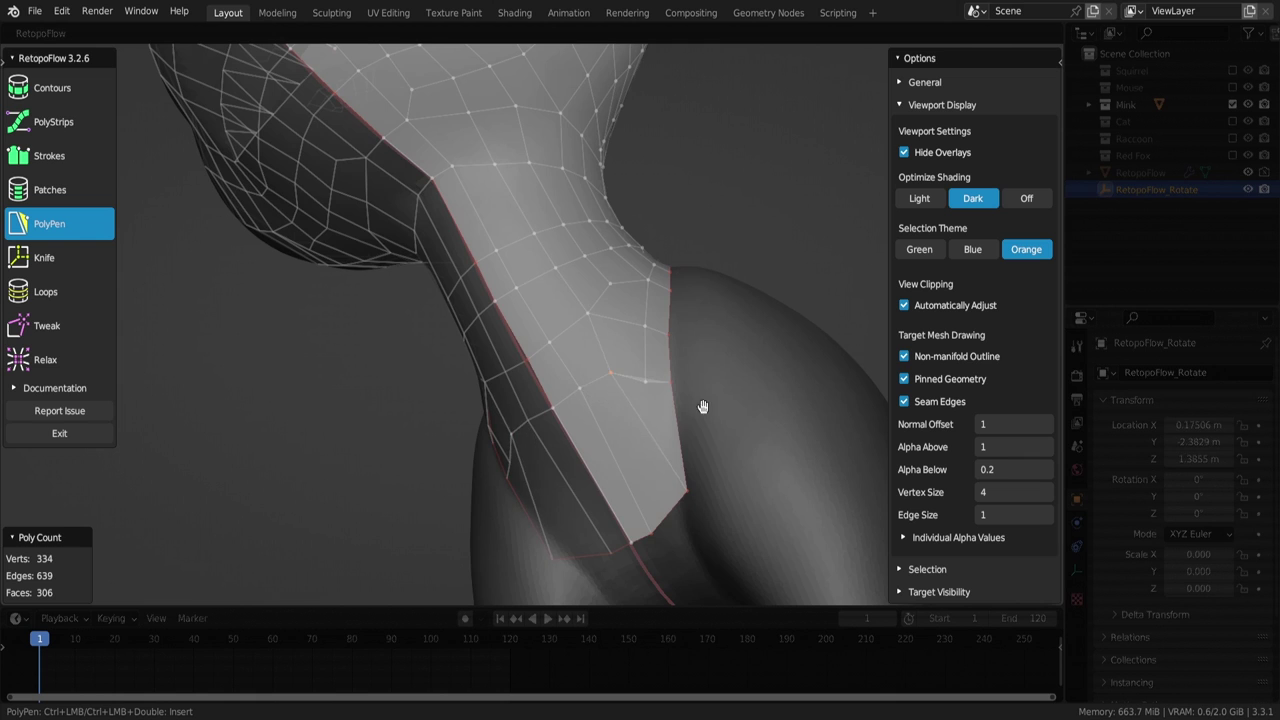
mouse_move(703, 406)
middle_mouse_down()
mouse_move(664, 451)
mouse_move(629, 408)
mouse_move(640, 400)
mouse_move(617, 386)
middle_mouse_up()
Dissolve the stray edge on the chest strip, leaving 307 faces
key("x")
left_click(671, 385)
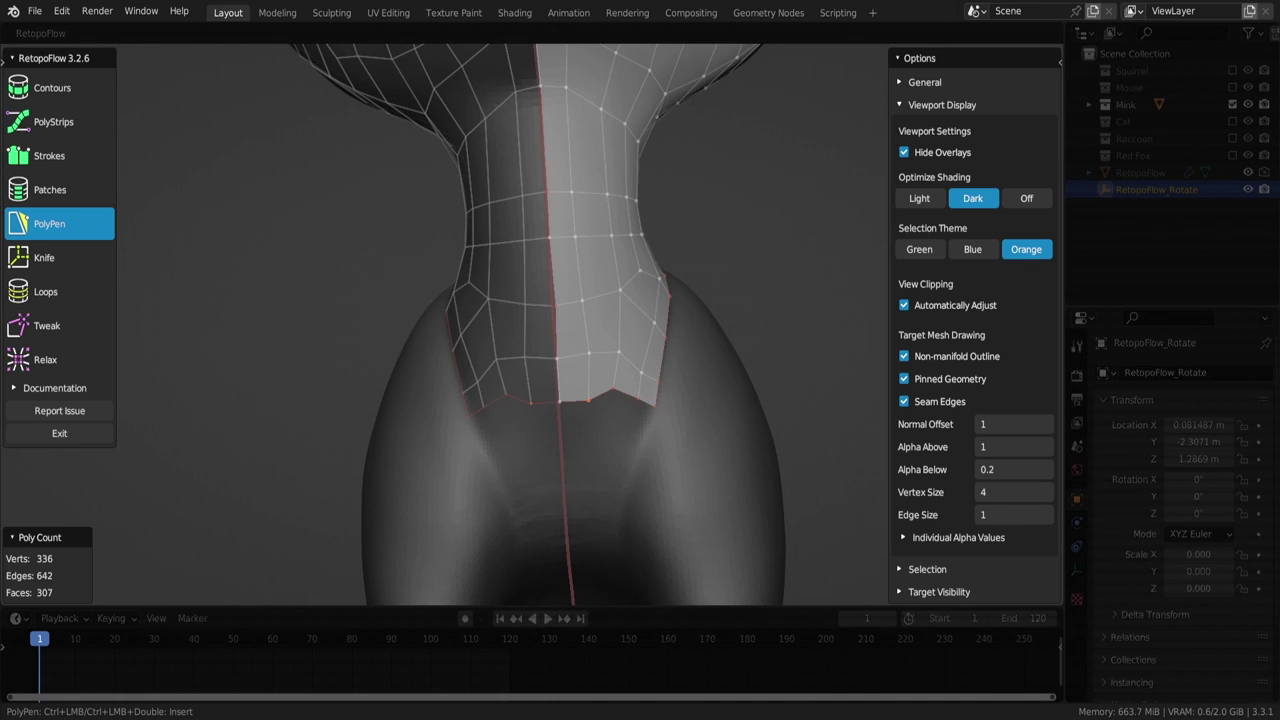
scroll(617, 386, "down", 5)
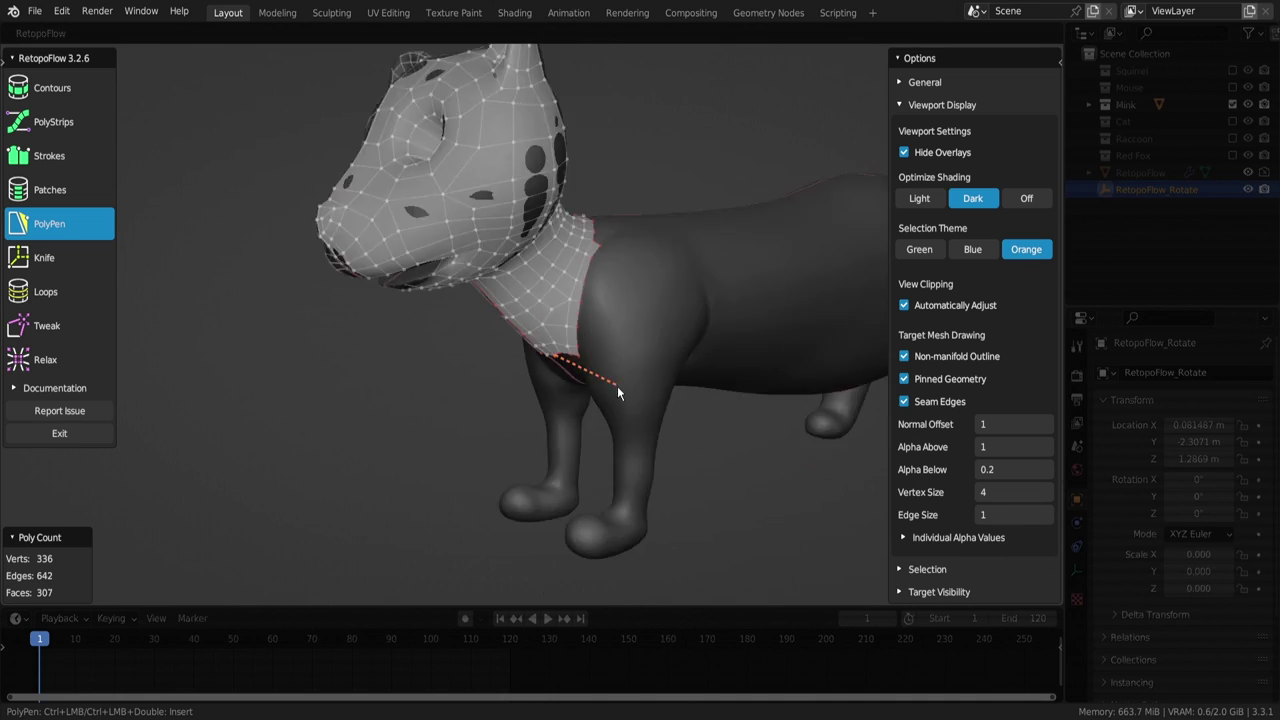
scroll(620, 295, "up", 5)
middle_click_drag(612, 259, 594, 272)
Remove a badly shaped chest face and close the hole with new faces and a merged vertex
key("7")
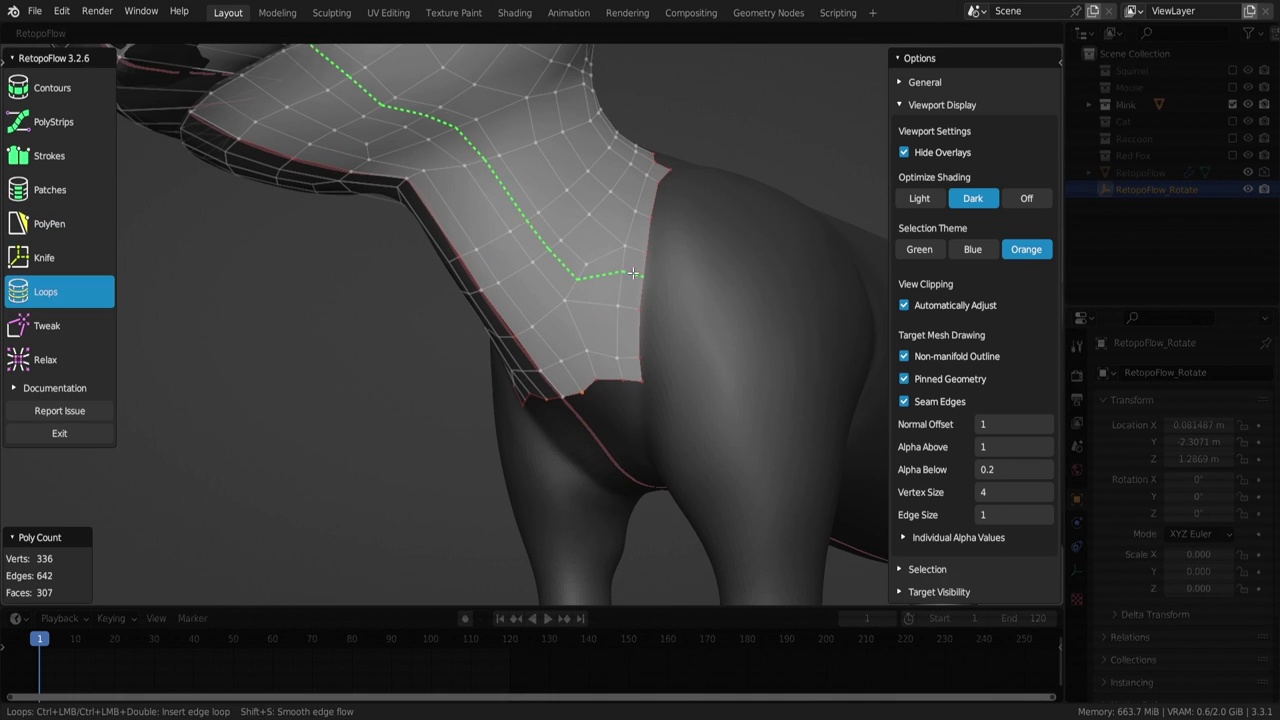
key("5")
key("x")
left_click(629, 414)
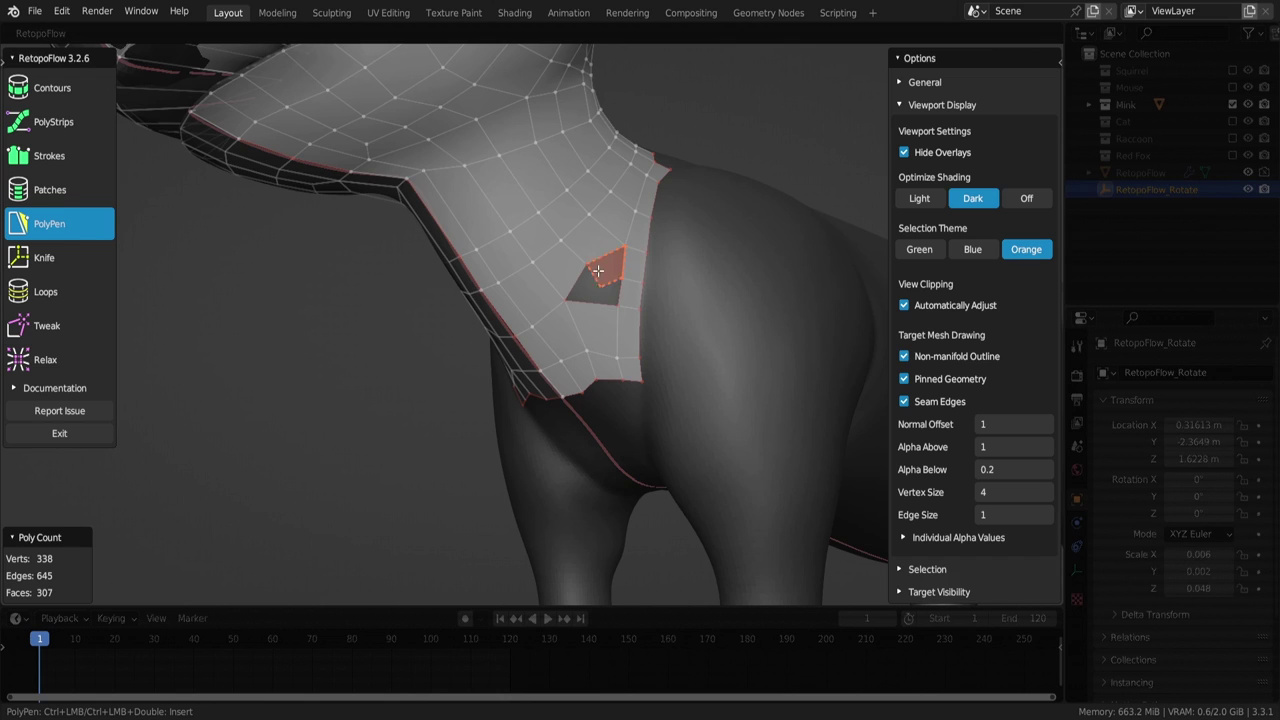
left_click(597, 270, "ctrl")
middle_click_drag(597, 270, 586, 276)
key("7")
key("5")
left_click(585, 275, "ctrl")
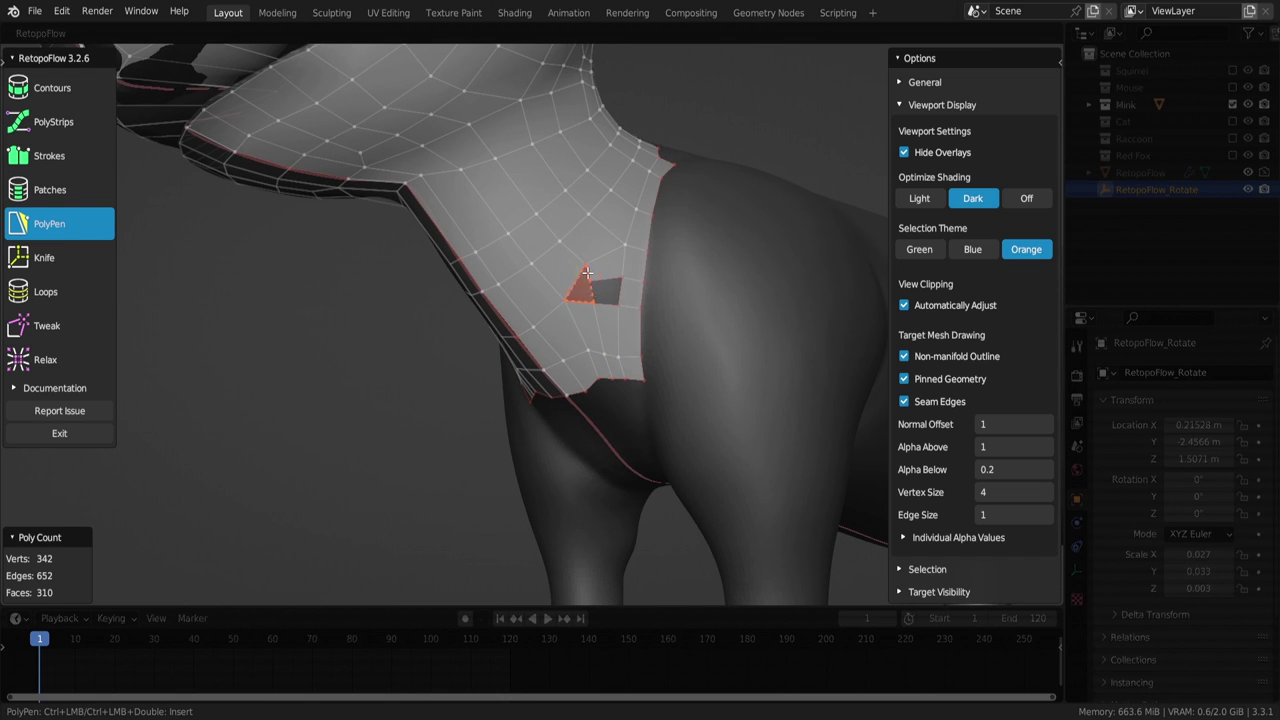
left_click_drag(585, 265, 589, 280)
Delete the selected faces at the neck base and add a new quad at the neck edge
mouse_move(586, 277)
middle_mouse_down()
mouse_move(654, 249)
mouse_move(628, 294)
mouse_move(487, 354)
middle_mouse_up()
middle_click_drag(527, 317, 529, 423)
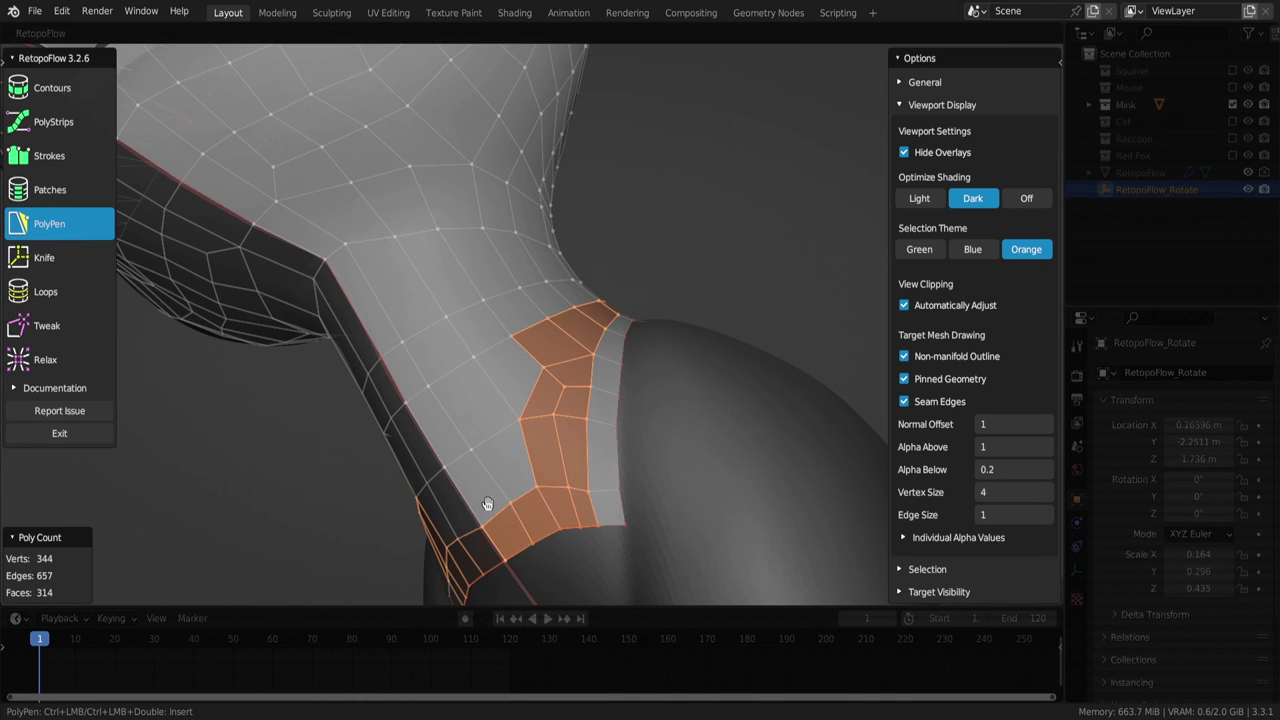
key("Delete")
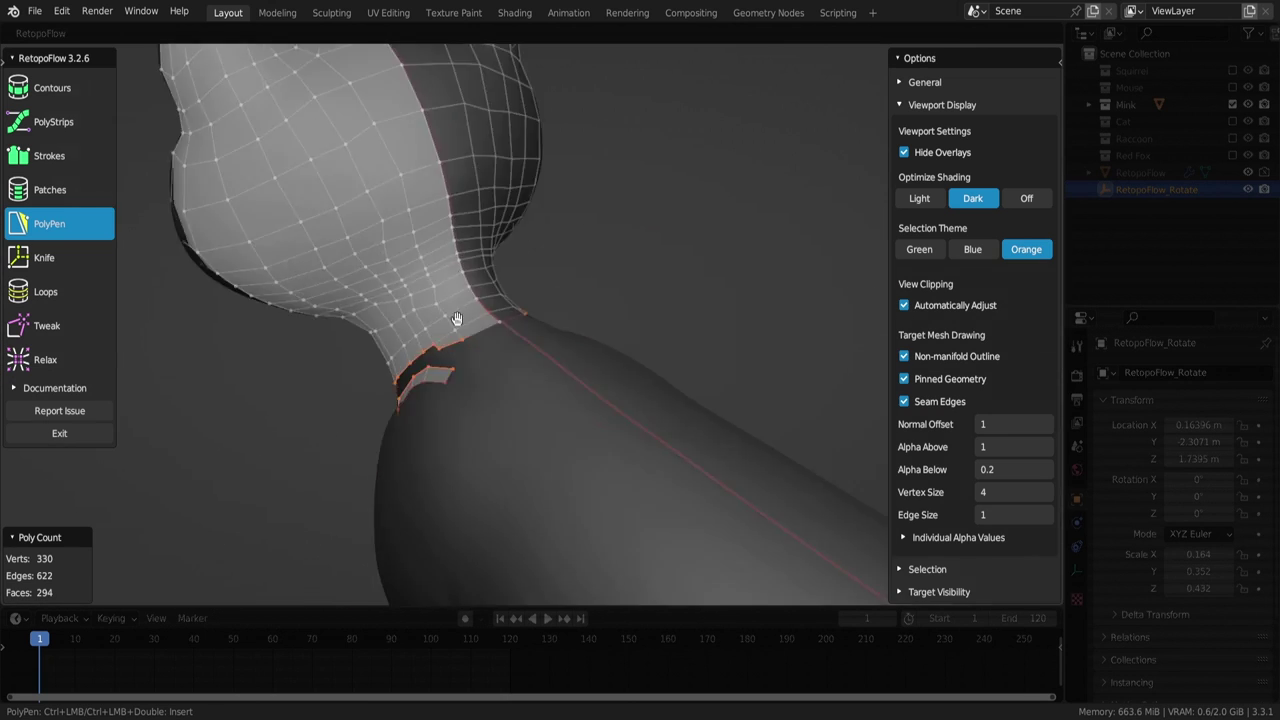
left_click(534, 370, "ctrl")
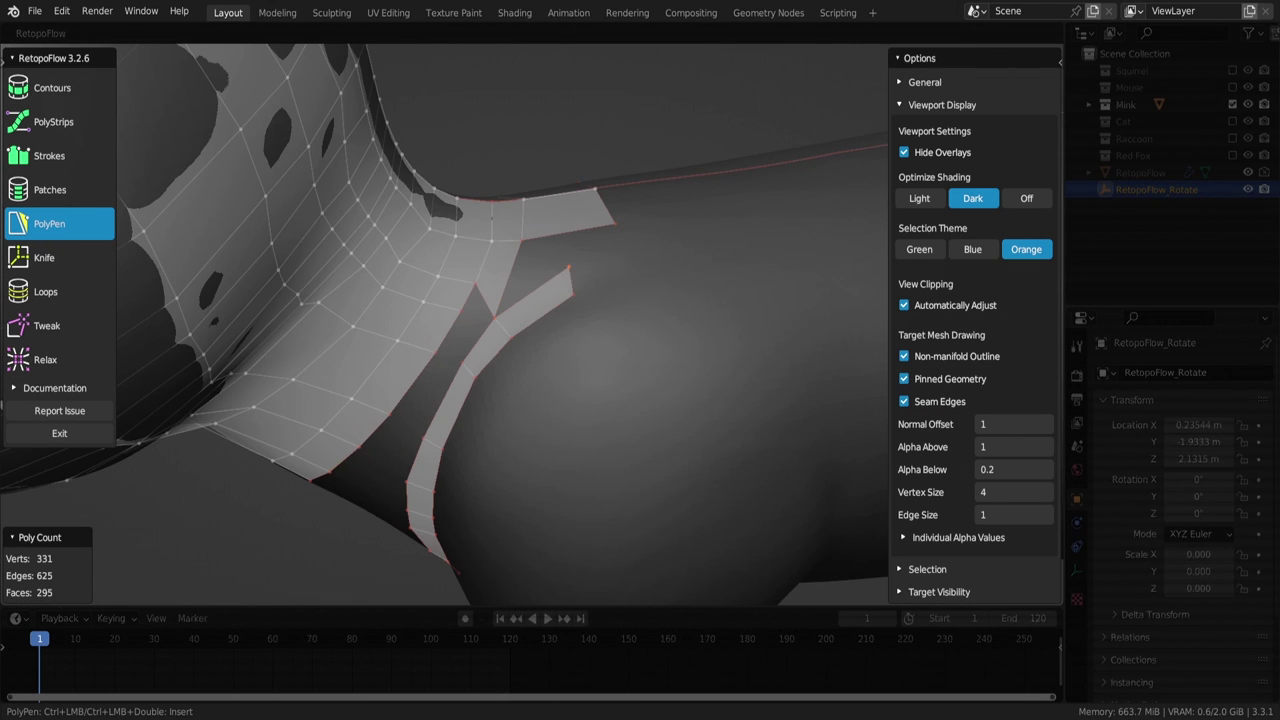
middle_click_drag(619, 237, 580, 250)
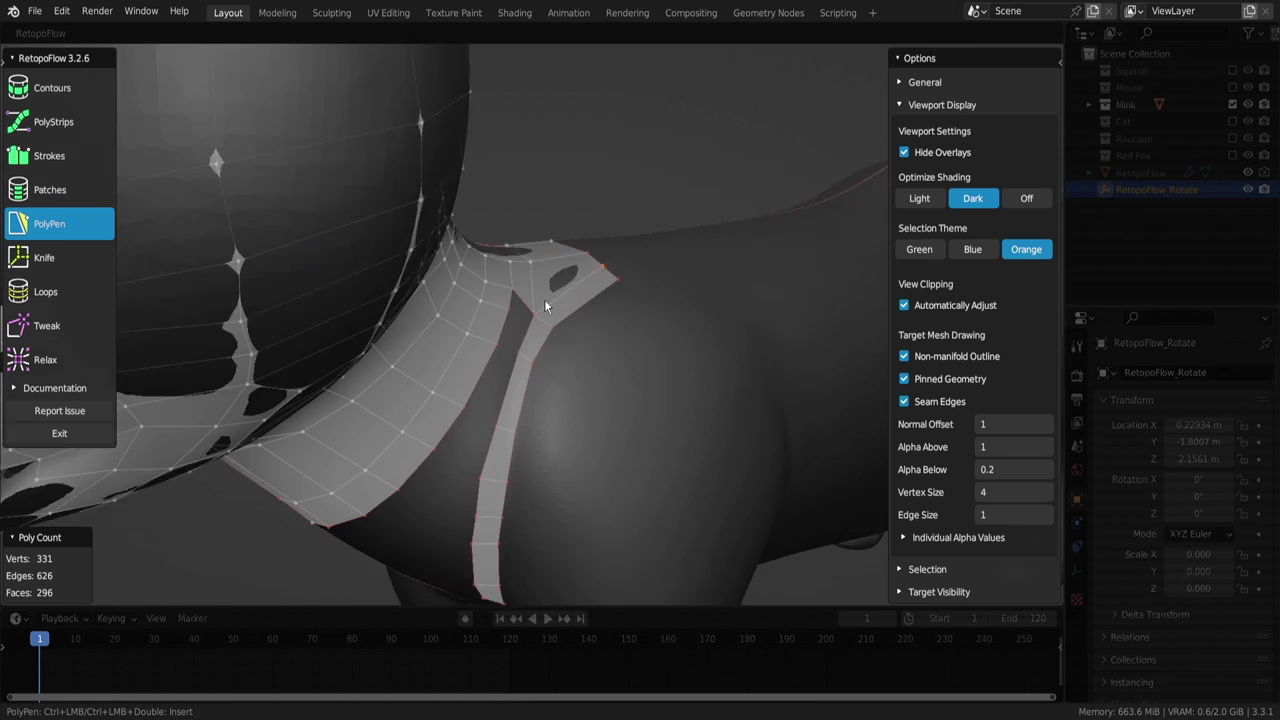
mouse_move(460, 330)
middle_mouse_down()
mouse_move(600, 330)
mouse_move(604, 290)
mouse_move(523, 320)
mouse_move(628, 263)
mouse_move(608, 297)
mouse_move(458, 275)
middle_mouse_up()
key("7")
key("5")
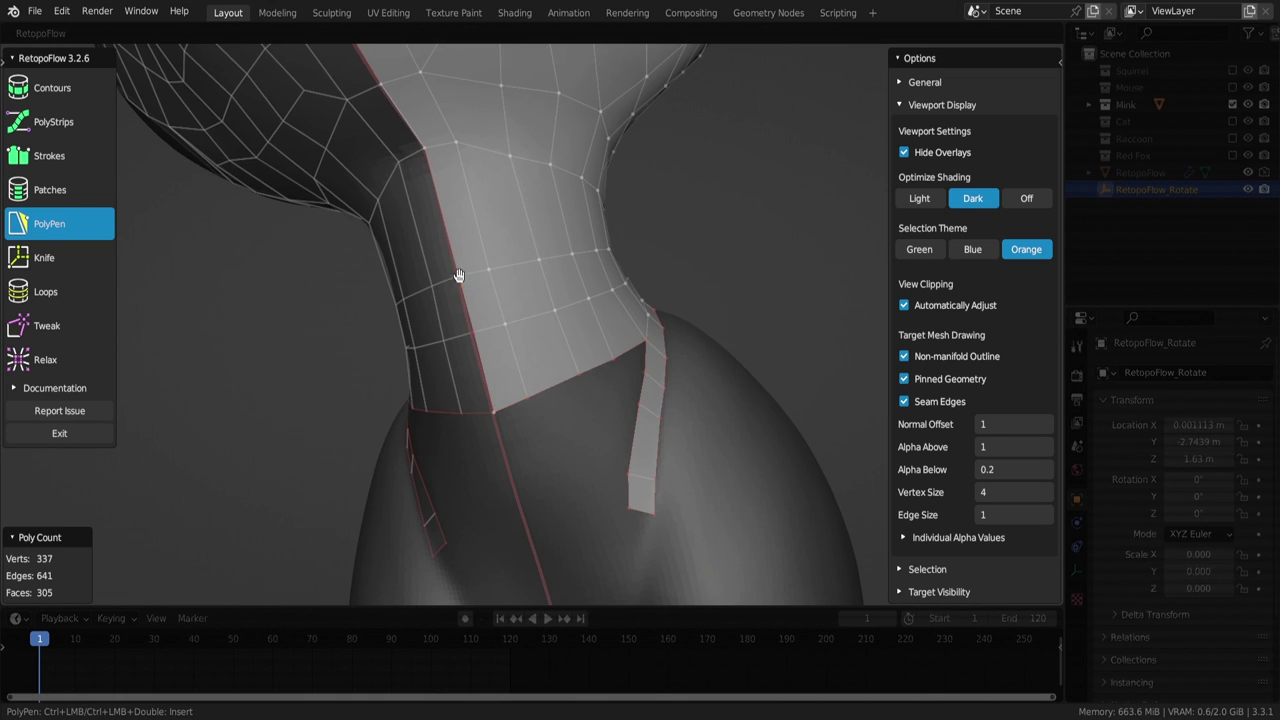
Add a small face beside the neck and merge it into the neck mesh
mouse_move(630, 328)
middle_mouse_down()
mouse_move(684, 342)
mouse_move(702, 300)
middle_mouse_up()
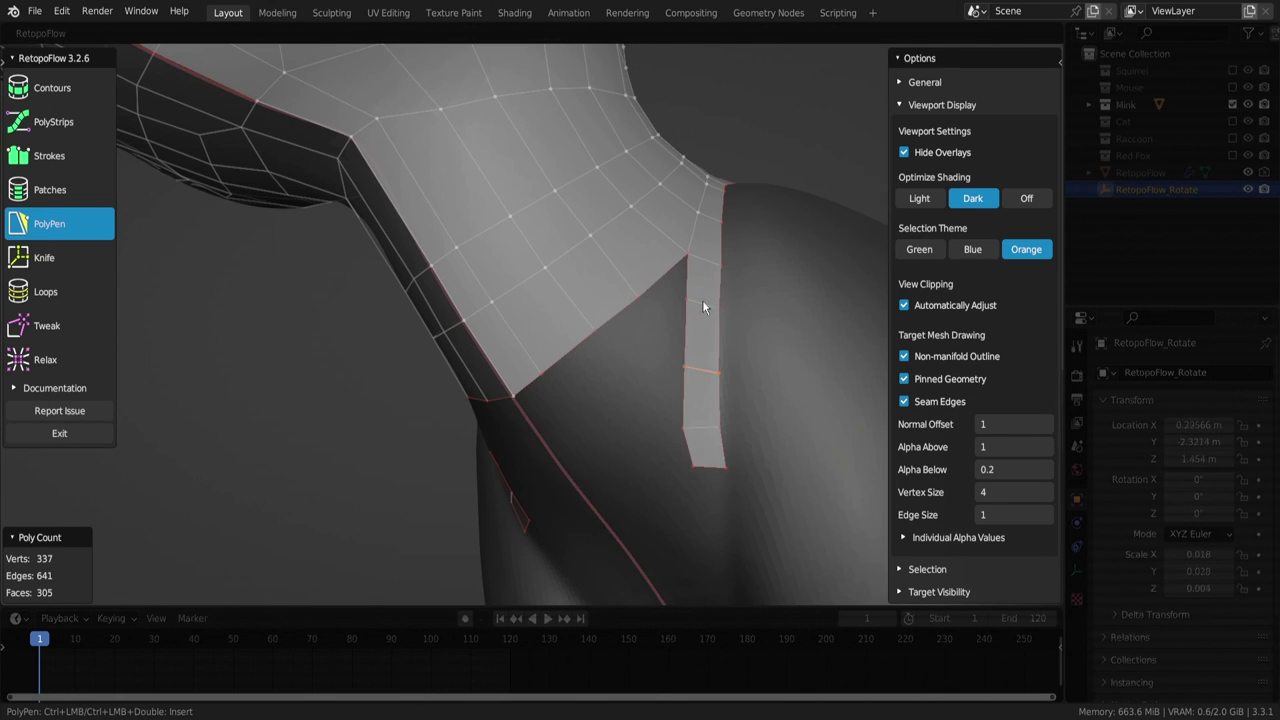
left_click(585, 395, "ctrl")
mouse_move(585, 395)
middle_mouse_down()
mouse_move(690, 285)
mouse_move(640, 400)
mouse_move(663, 363)
mouse_move(613, 313)
mouse_move(578, 318)
mouse_move(546, 415)
middle_mouse_up()
left_click(613, 313)
left_click(613, 313, "ctrl")
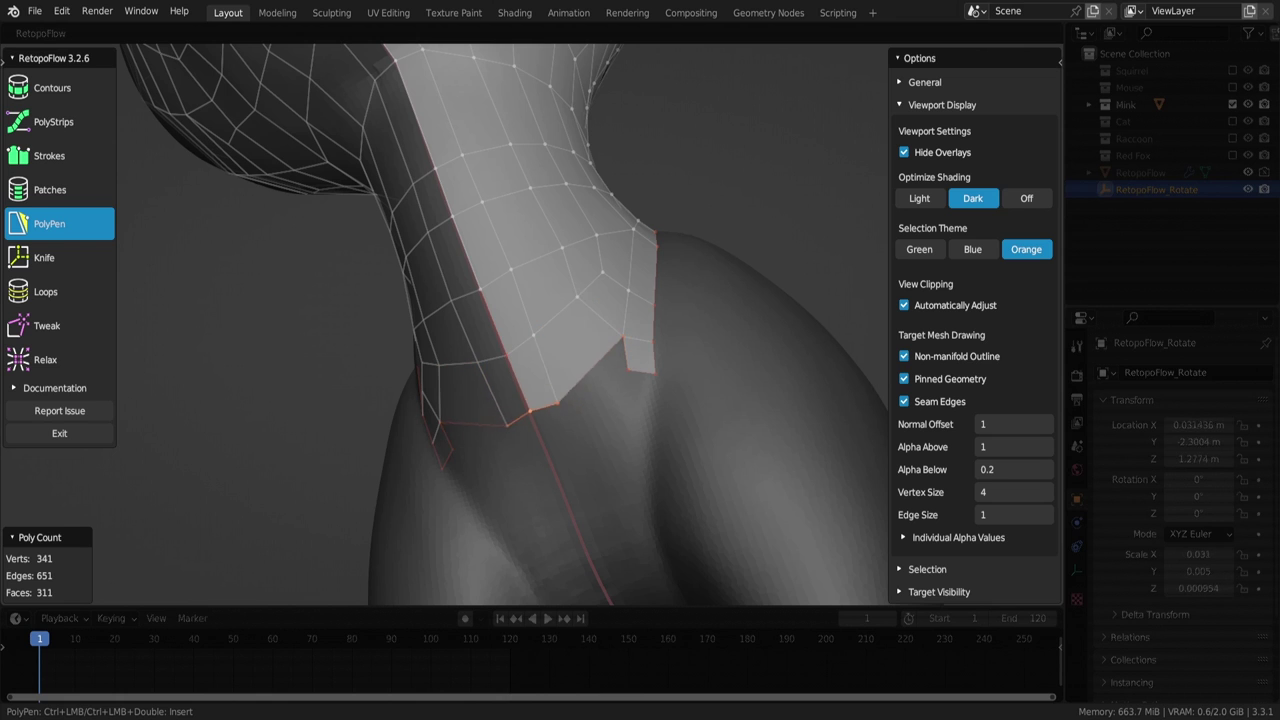
Add face strips below the neck and bridge the gap, reaching 329 faces
mouse_move(510, 357)
middle_mouse_down()
mouse_move(536, 293)
mouse_move(467, 332)
middle_mouse_up()
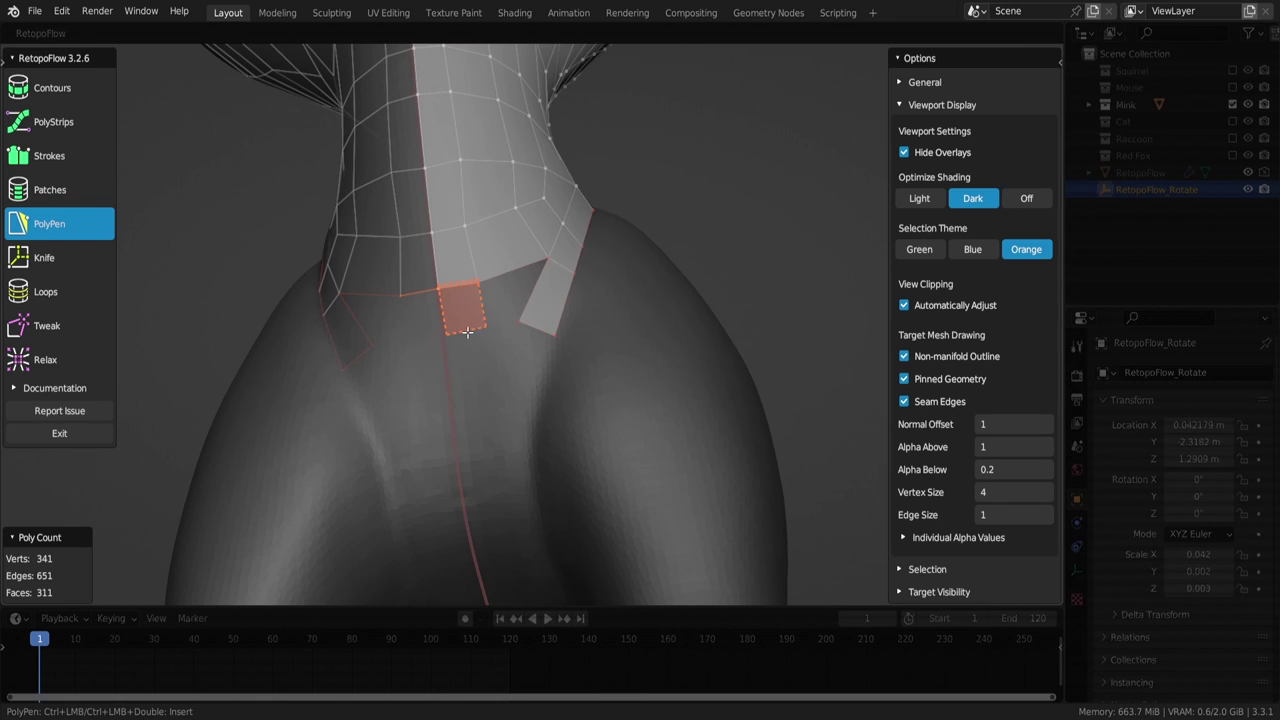
mouse_move(513, 297)
middle_mouse_down()
mouse_move(546, 345)
mouse_move(489, 375)
mouse_move(605, 304)
middle_mouse_up()
left_click(527, 385, "ctrl")
left_click(489, 375, "ctrl")
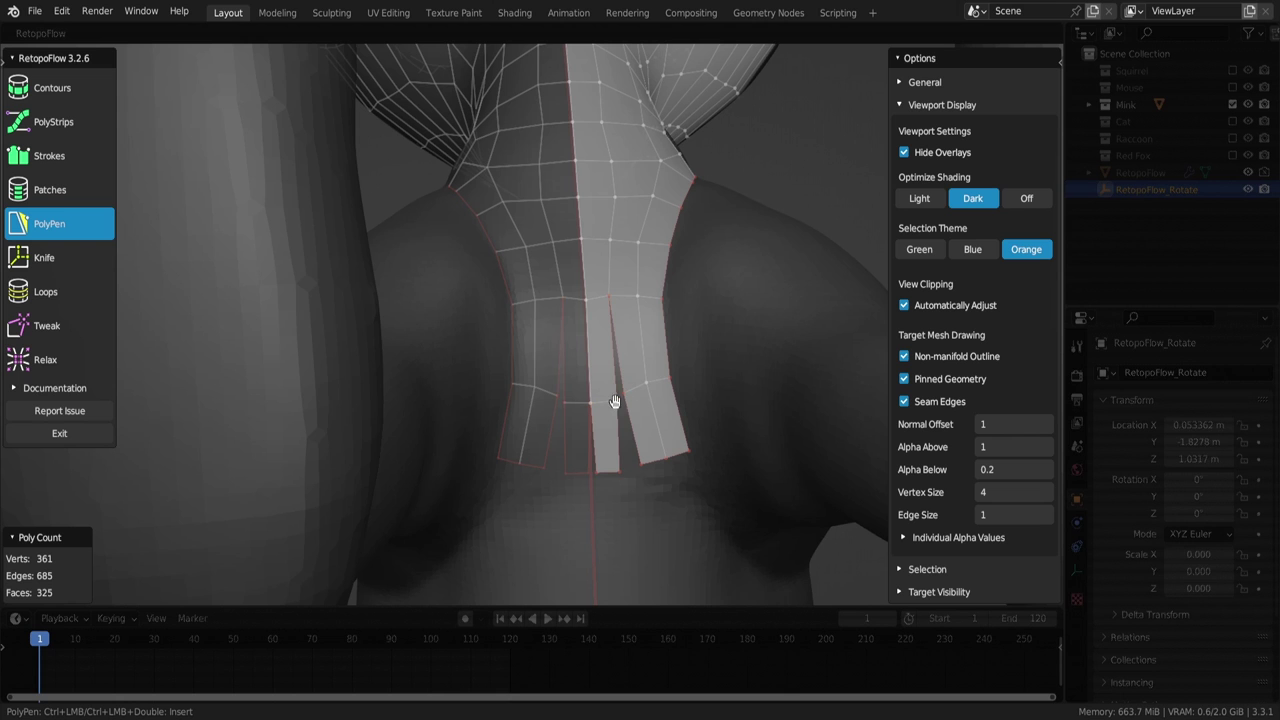
mouse_move(600, 330)
middle_mouse_down()
mouse_move(621, 299)
mouse_move(518, 242)
mouse_move(587, 262)
mouse_move(534, 387)
mouse_move(554, 320)
mouse_move(540, 387)
middle_mouse_up()
scroll(540, 387, "down", 5)
Extend a strip of quads around the top of the mink's shoulder
left_click(594, 351, "ctrl")
mouse_move(594, 351)
middle_mouse_down()
mouse_move(691, 320)
mouse_move(715, 407)
mouse_move(685, 368)
middle_mouse_up()
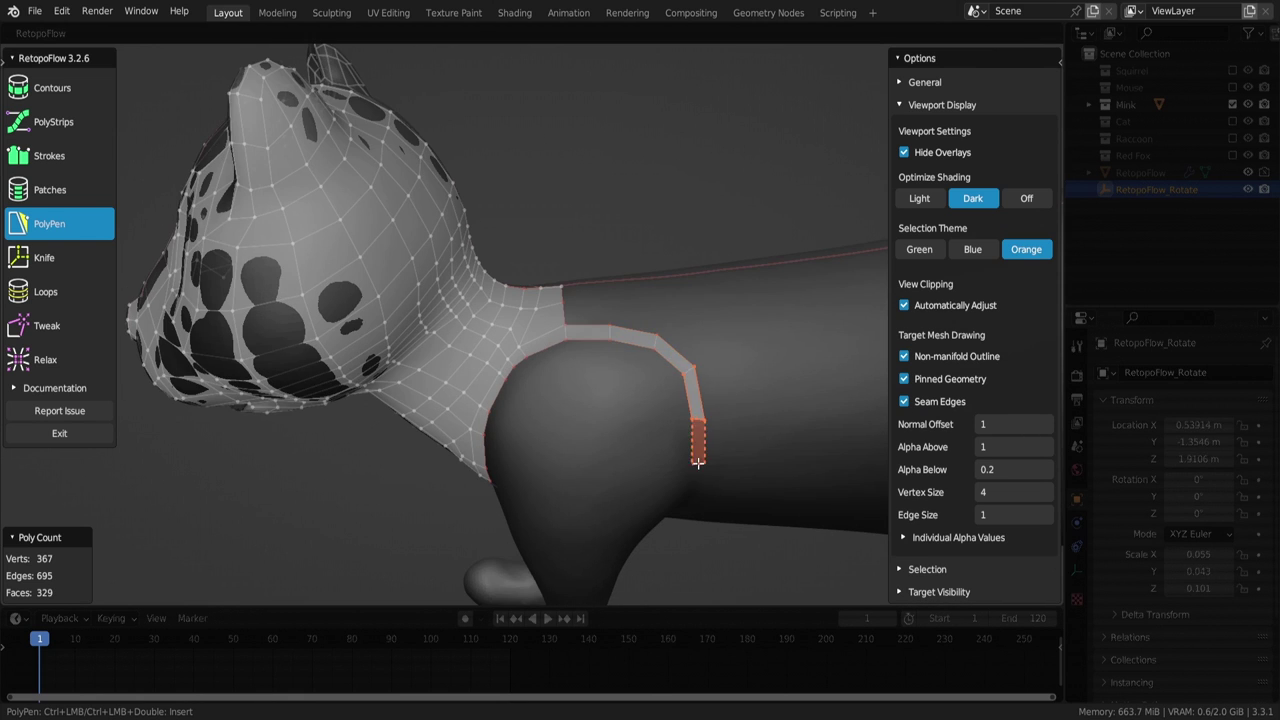
left_click(698, 461, "ctrl")
mouse_move(698, 461)
middle_mouse_down()
mouse_move(695, 434)
mouse_move(670, 417)
mouse_move(647, 428)
middle_mouse_up()
left_click(643, 397, "ctrl")
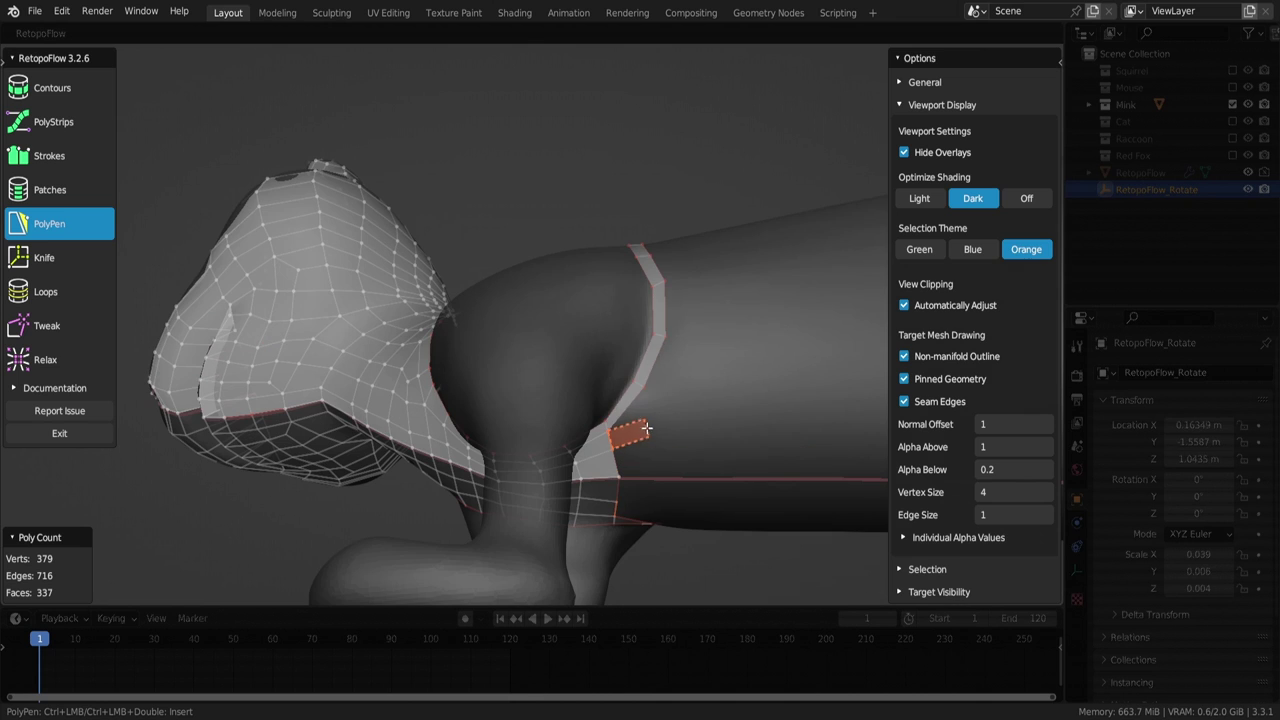
left_click(662, 390, "ctrl")
mouse_move(662, 390)
middle_mouse_down()
mouse_move(694, 363)
mouse_move(625, 475)
middle_mouse_up()
Add a joining face on the shoulder and merge vertices to close the sliver gap
mouse_move(620, 373)
middle_mouse_down()
mouse_move(631, 330)
mouse_move(488, 348)
middle_mouse_up()
left_click(488, 348, "ctrl")
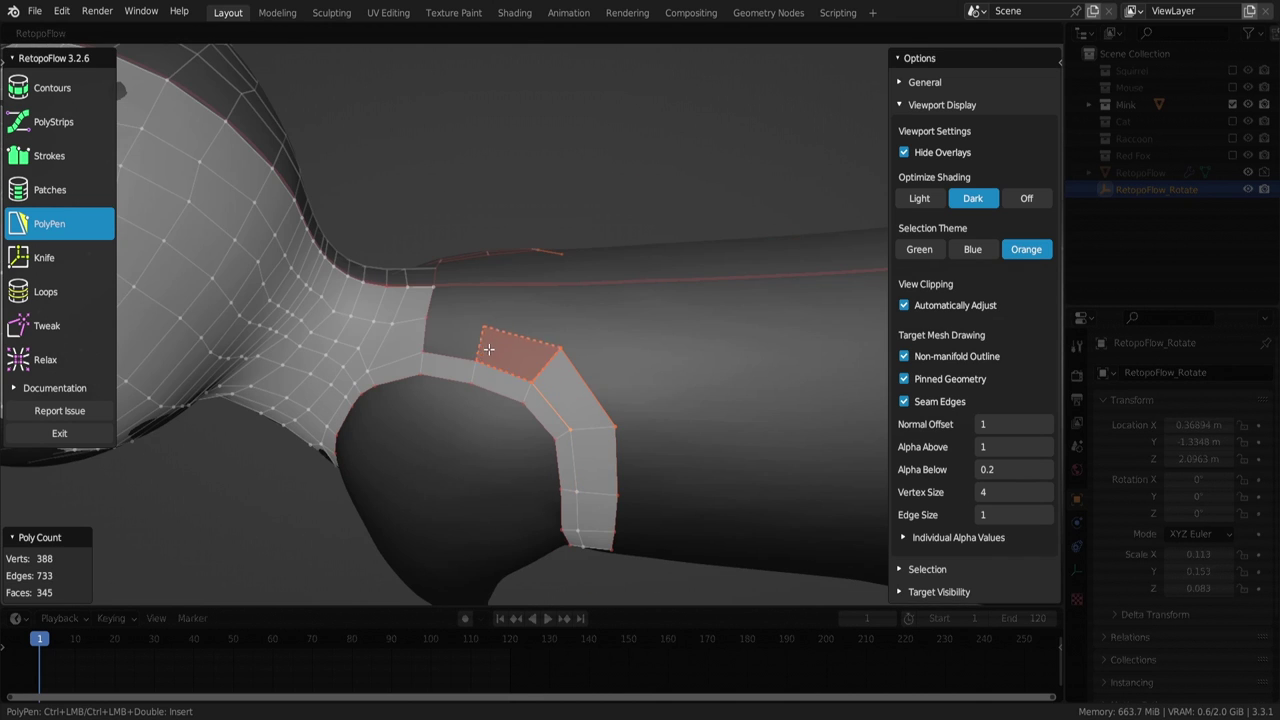
left_click_drag(500, 321, 470, 320)
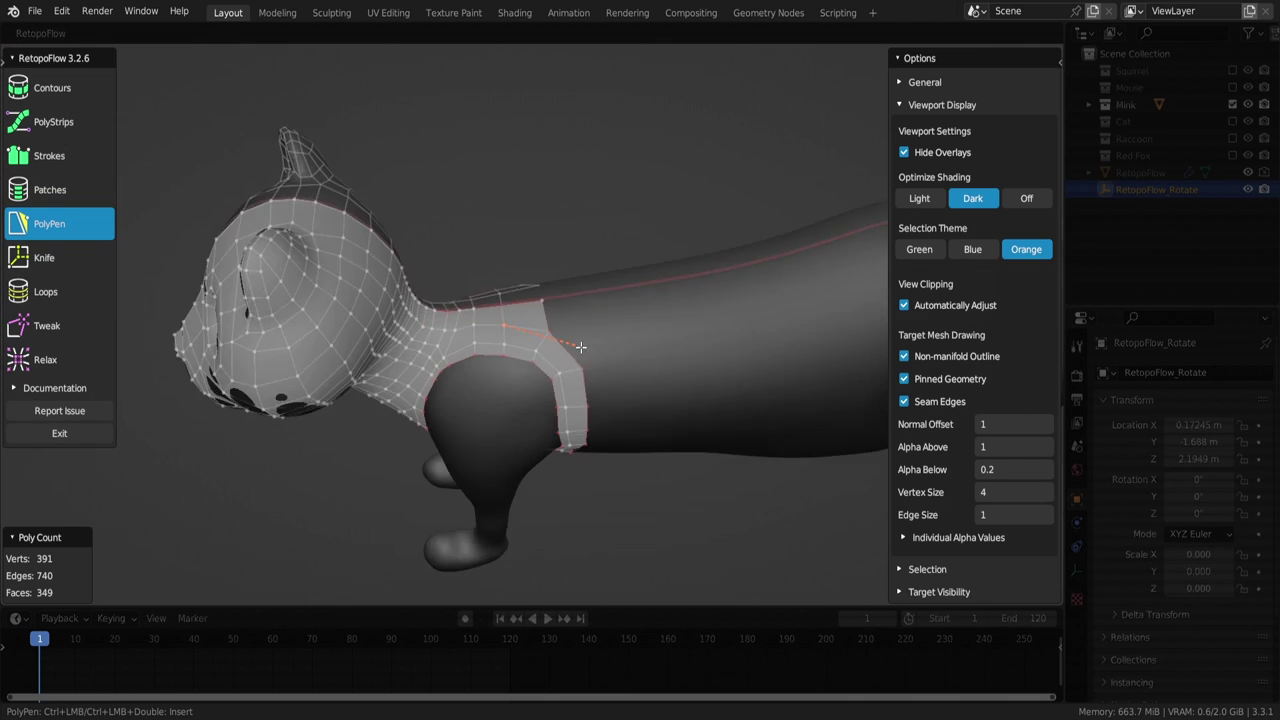
middle_click_drag(470, 320, 533, 319)
mouse_move(514, 257)
middle_mouse_down()
mouse_move(480, 283)
mouse_move(531, 323)
mouse_move(574, 280)
mouse_move(620, 279)
mouse_move(605, 295)
mouse_move(630, 301)
mouse_move(608, 283)
mouse_move(582, 401)
mouse_move(492, 389)
mouse_move(429, 443)
mouse_move(520, 330)
mouse_move(500, 320)
mouse_move(501, 298)
middle_mouse_up()
Add faces along the inner side of the front-leg band
left_click(605, 295, "ctrl")
scroll(603, 297, "up", 3)
left_click(478, 479, "ctrl")
left_click(489, 418, "ctrl")
left_click(543, 297, "ctrl")
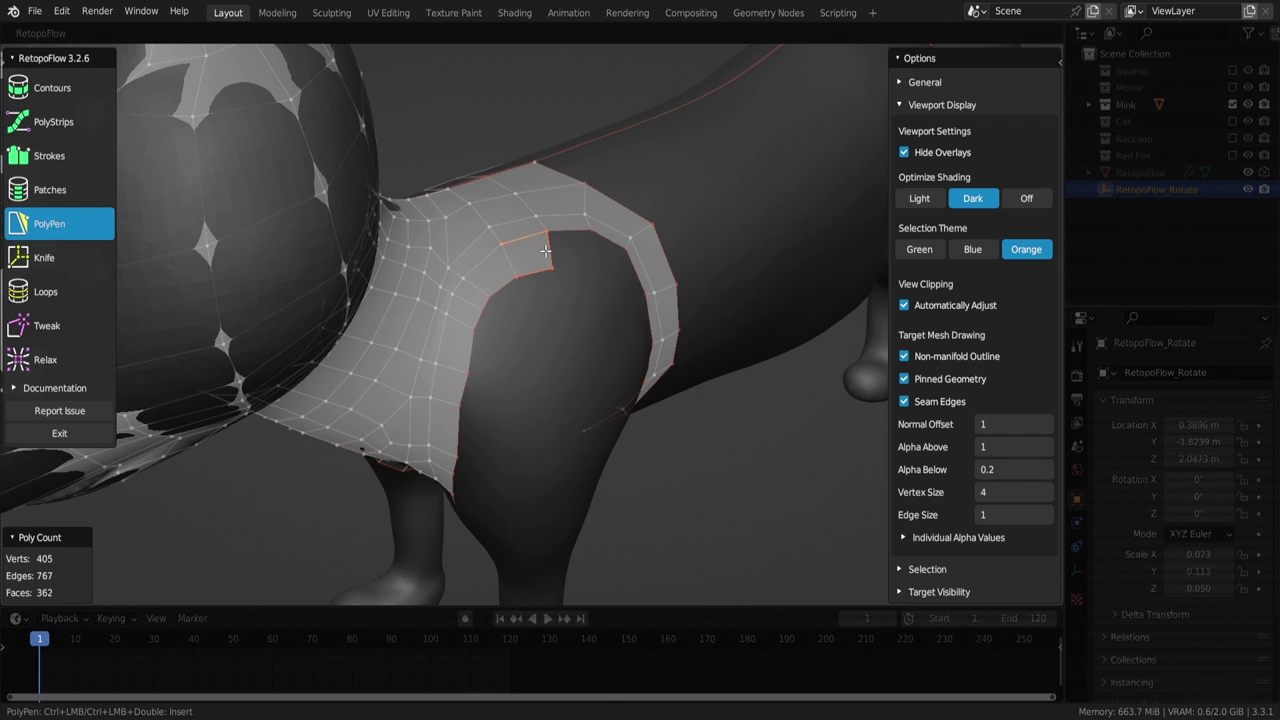
Connect the leg band to the neck mesh with quads, closing the ring at 372 faces
mouse_move(636, 262)
middle_mouse_down()
mouse_move(605, 262)
mouse_move(638, 315)
mouse_move(646, 429)
mouse_move(606, 363)
mouse_move(690, 455)
mouse_move(762, 438)
mouse_move(734, 400)
mouse_move(657, 357)
mouse_move(594, 380)
mouse_move(516, 376)
mouse_move(496, 334)
mouse_move(390, 316)
middle_mouse_up()
left_click(638, 315, "ctrl")
left_click(620, 305, "ctrl")
left_click(646, 429, "ctrl")
left_click(606, 363, "ctrl")
left_click(762, 438, "ctrl")
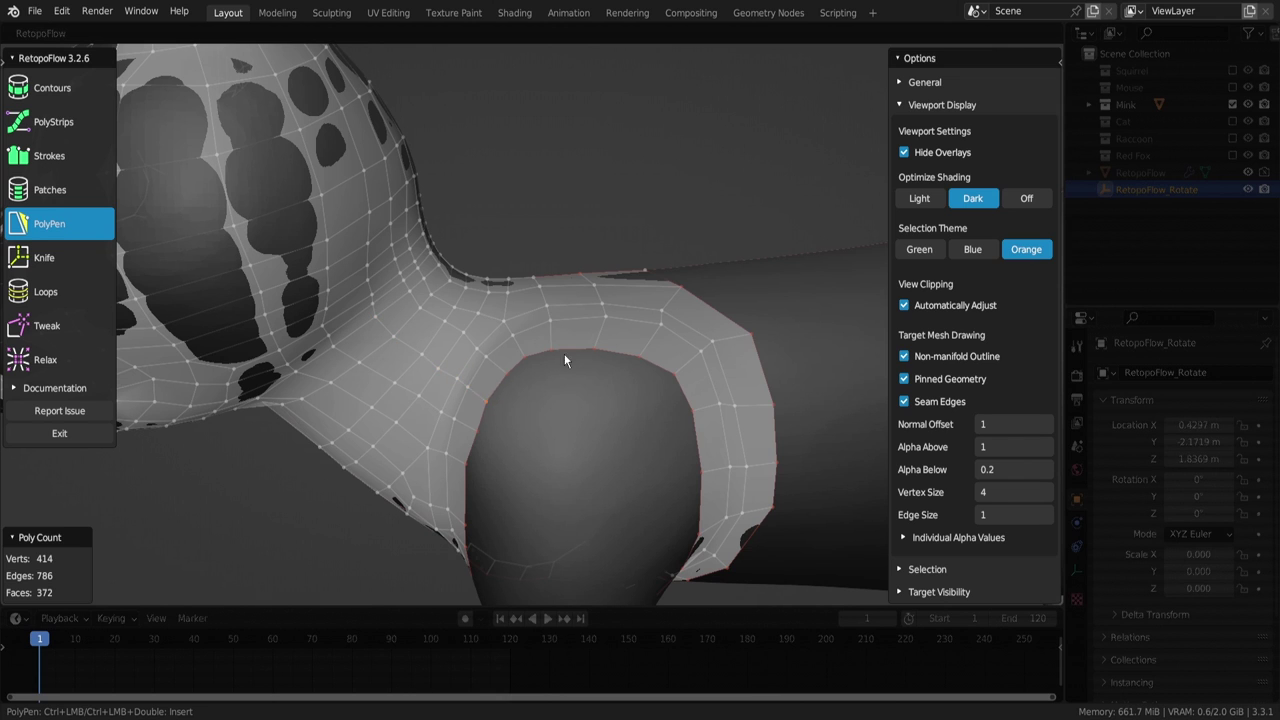
Insert new vertices and faces along the shoulder edge
middle_click_drag(564, 355, 520, 330)
mouse_move(556, 246)
middle_mouse_down()
mouse_move(471, 294)
mouse_move(425, 372)
middle_mouse_up()
left_click(409, 328, "ctrl")
mouse_move(540, 380)
middle_mouse_down()
mouse_move(578, 399)
mouse_move(430, 390)
middle_mouse_up()
left_click(430, 392, "ctrl")
mouse_move(480, 348)
middle_mouse_down()
mouse_move(457, 331)
mouse_move(409, 369)
middle_mouse_up()
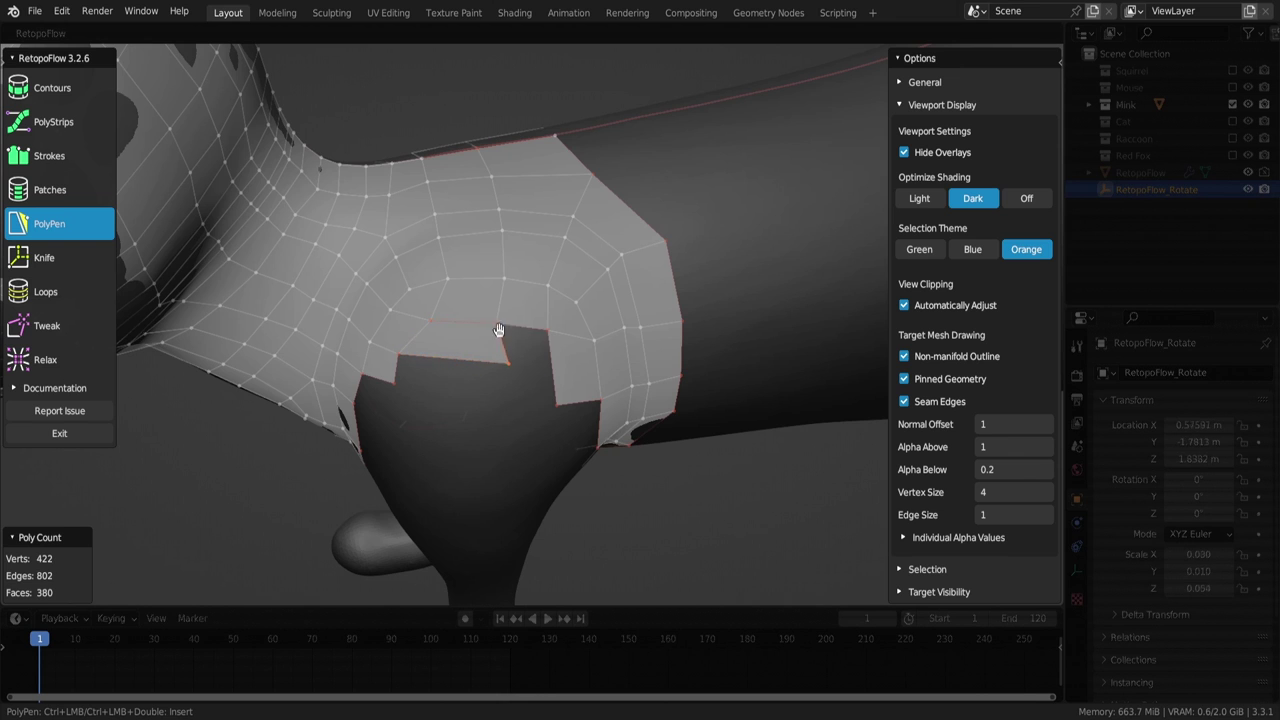
mouse_move(499, 330)
middle_mouse_down()
mouse_move(571, 371)
mouse_move(404, 375)
middle_mouse_up()
left_click(614, 365, "ctrl")
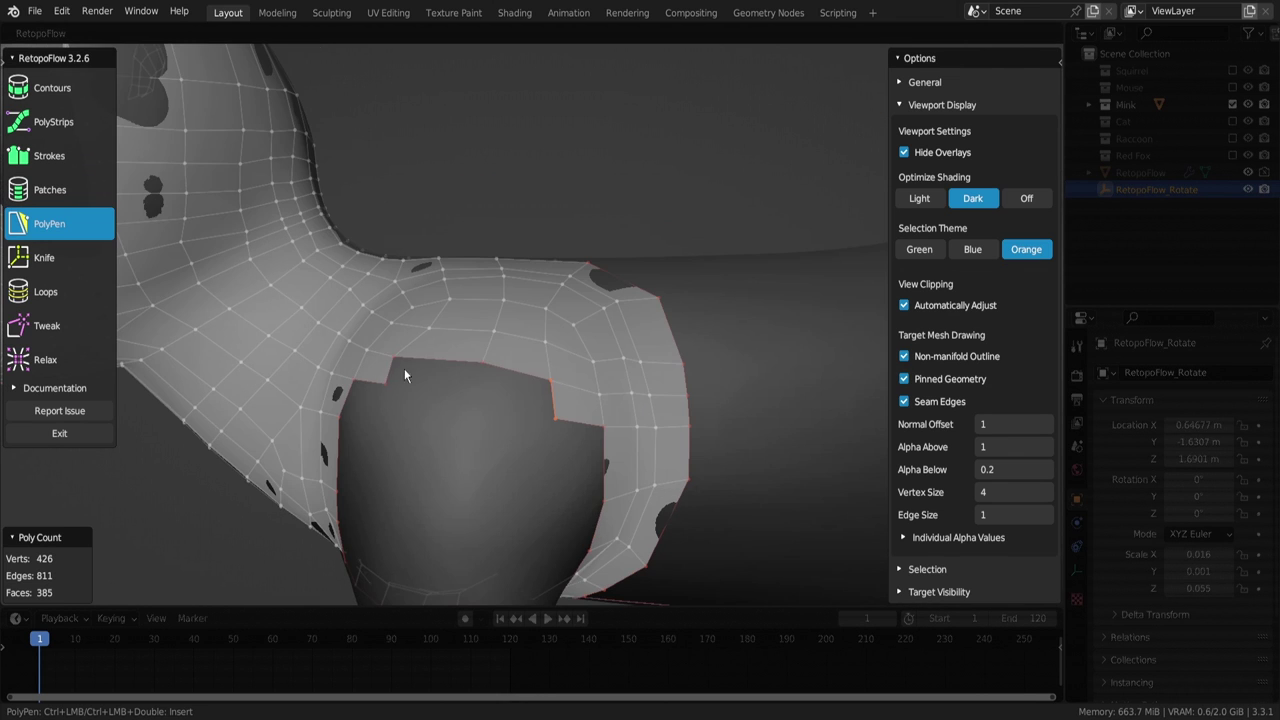
Insert quads beside the front leg where it joins the body
mouse_move(559, 399)
middle_mouse_down()
mouse_move(470, 279)
mouse_move(420, 300)
middle_mouse_up()
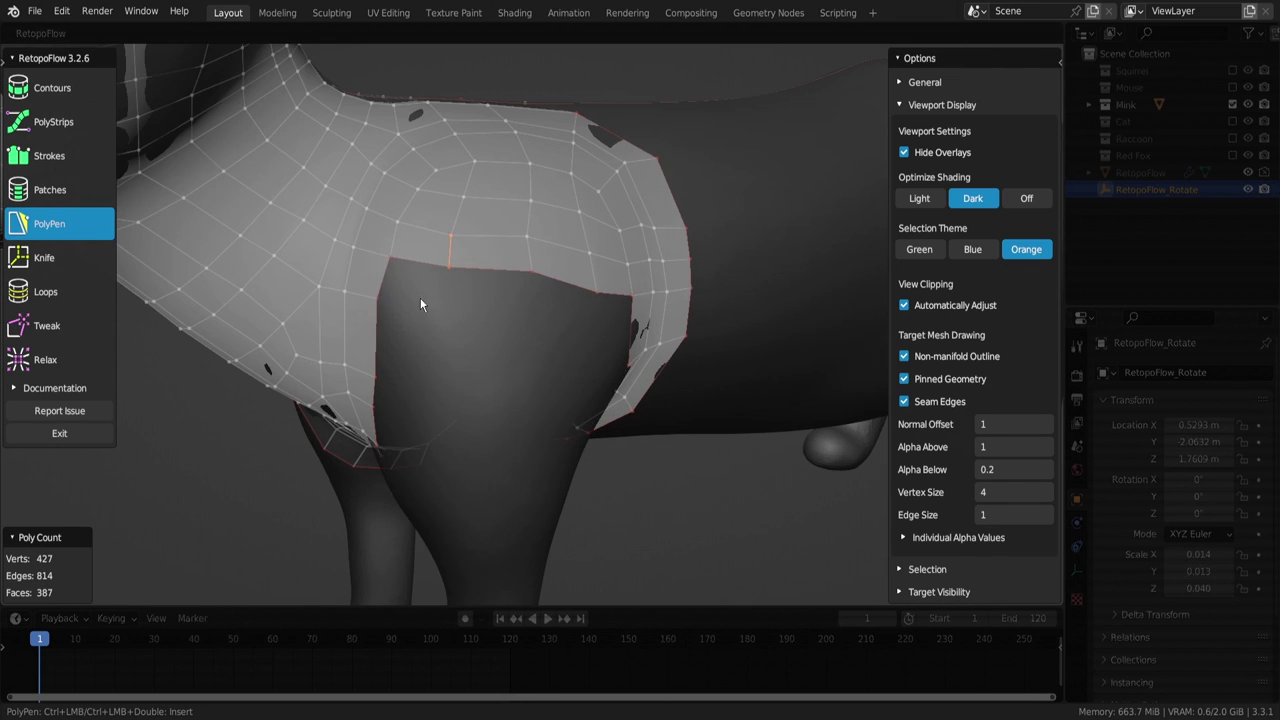
left_click(536, 299, "ctrl")
mouse_move(536, 299)
middle_mouse_down()
mouse_move(610, 370)
mouse_move(457, 312)
middle_mouse_up()
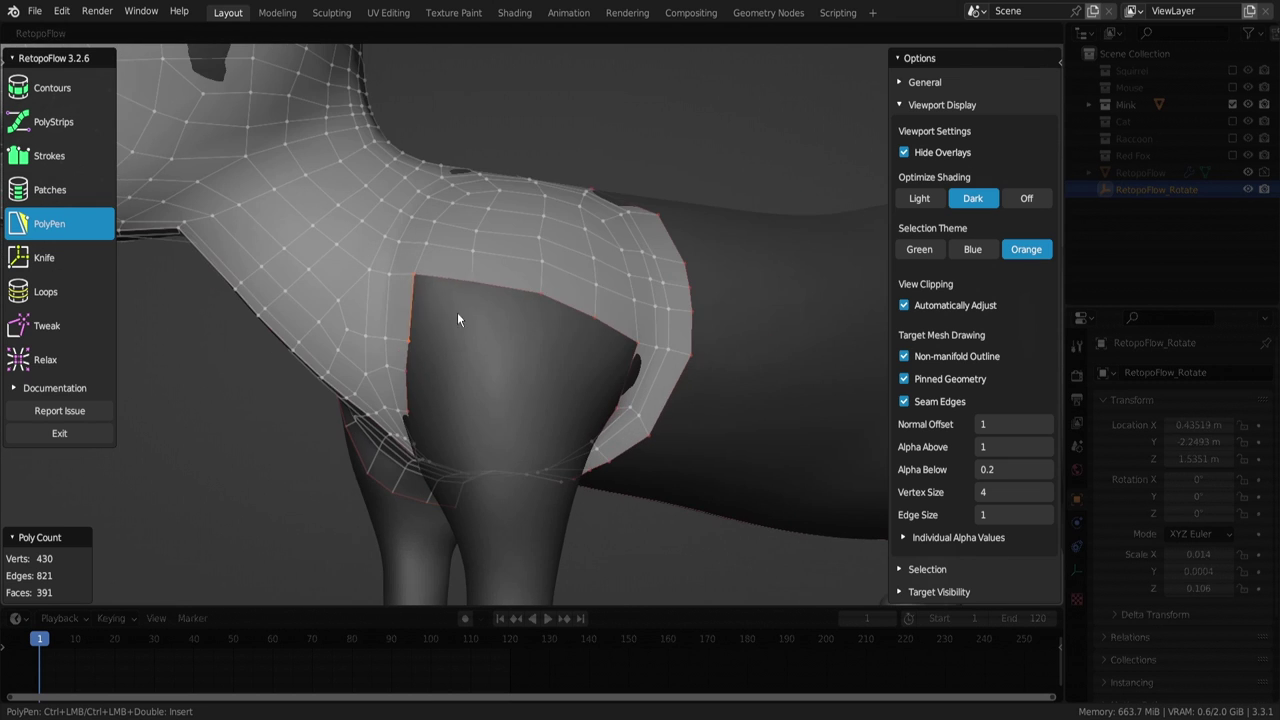
left_click(575, 322, "ctrl")
mouse_move(570, 325)
middle_mouse_down()
mouse_move(722, 256)
mouse_move(756, 286)
middle_mouse_up()
middle_click_drag(576, 333, 502, 287)
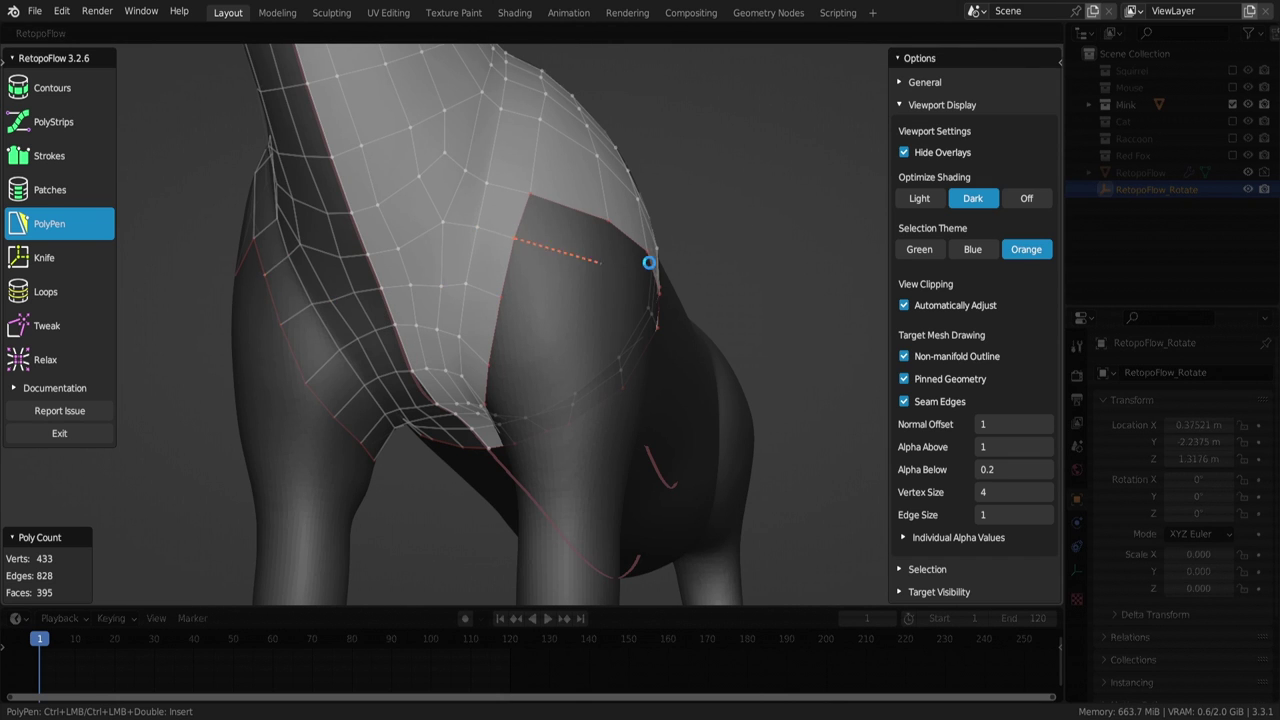
Fill the hole around the front-leg opening with new faces
mouse_move(600, 262)
middle_mouse_down()
mouse_move(443, 300)
mouse_move(610, 253)
mouse_move(631, 268)
mouse_move(426, 443)
middle_mouse_up()
scroll(631, 275, "up", 3)
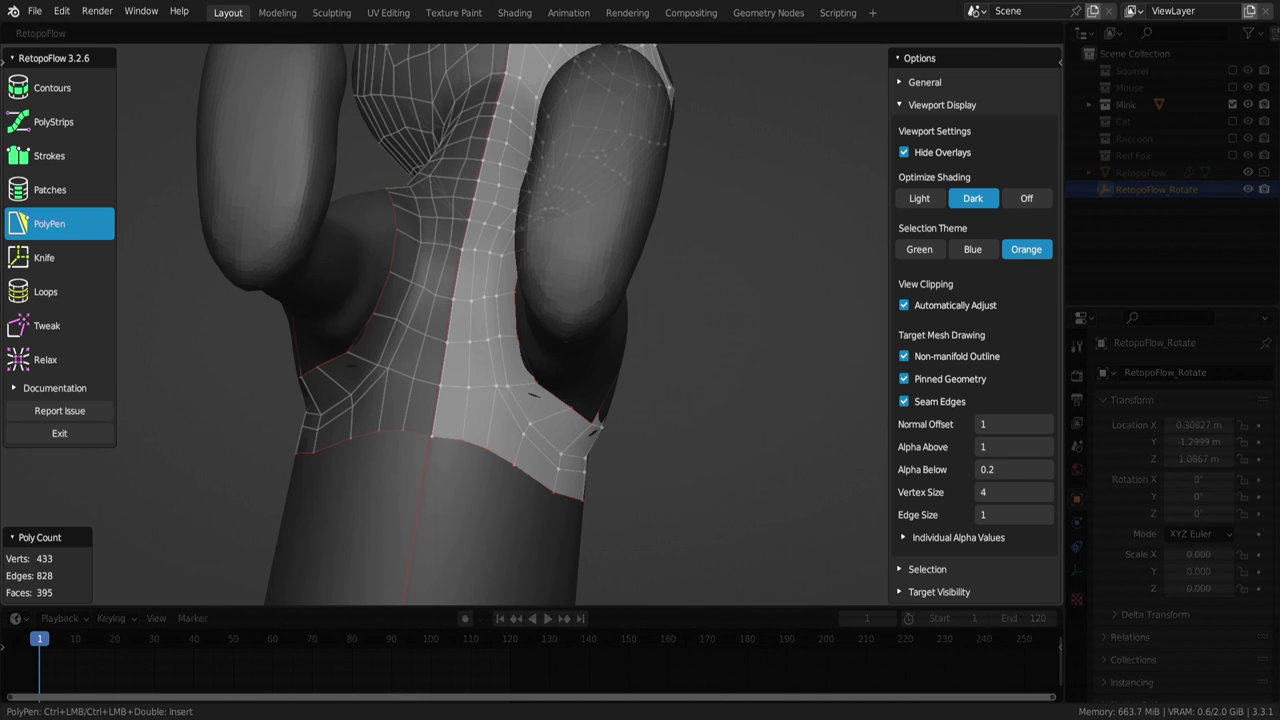
left_click(596, 425, "ctrl")
mouse_move(596, 425)
middle_mouse_down()
mouse_move(542, 426)
mouse_move(705, 484)
middle_mouse_up()
left_click(600, 448, "ctrl")
mouse_move(606, 390)
middle_mouse_down()
mouse_move(749, 491)
mouse_move(563, 357)
mouse_move(525, 467)
mouse_move(560, 468)
mouse_move(540, 490)
mouse_move(620, 515)
mouse_move(748, 480)
mouse_move(743, 514)
mouse_move(591, 443)
mouse_move(666, 449)
mouse_move(643, 372)
mouse_move(589, 417)
mouse_move(592, 444)
mouse_move(698, 477)
mouse_move(575, 515)
mouse_move(512, 424)
mouse_move(705, 418)
middle_mouse_up()
left_click(525, 467, "ctrl")
Add chest quads near the leg and merge a stray vertex, reaching 449 faces
left_click(591, 443, "ctrl")
left_click(703, 421, "ctrl")
left_click_drag(705, 418, 700, 426)
mouse_move(700, 426)
middle_mouse_down()
mouse_move(706, 410)
mouse_move(585, 400)
middle_mouse_up()
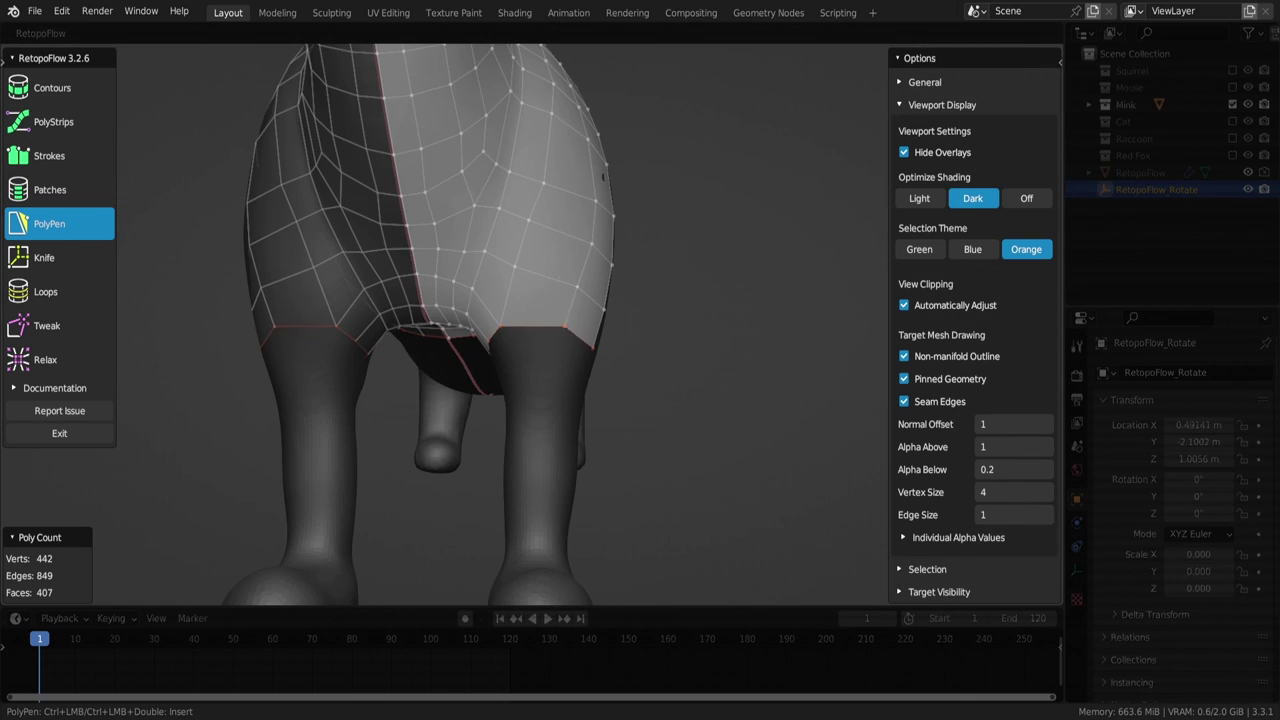
mouse_move(655, 327)
middle_mouse_down()
mouse_move(537, 323)
mouse_move(657, 357)
mouse_move(620, 345)
middle_mouse_up()
Draw Contours loops down the front leg and around the foot
left_click(68, 94)
mouse_move(602, 410)
middle_mouse_down()
mouse_move(586, 400)
mouse_move(529, 428)
middle_mouse_up()
left_click_drag(628, 450, 630, 450, "ctrl")
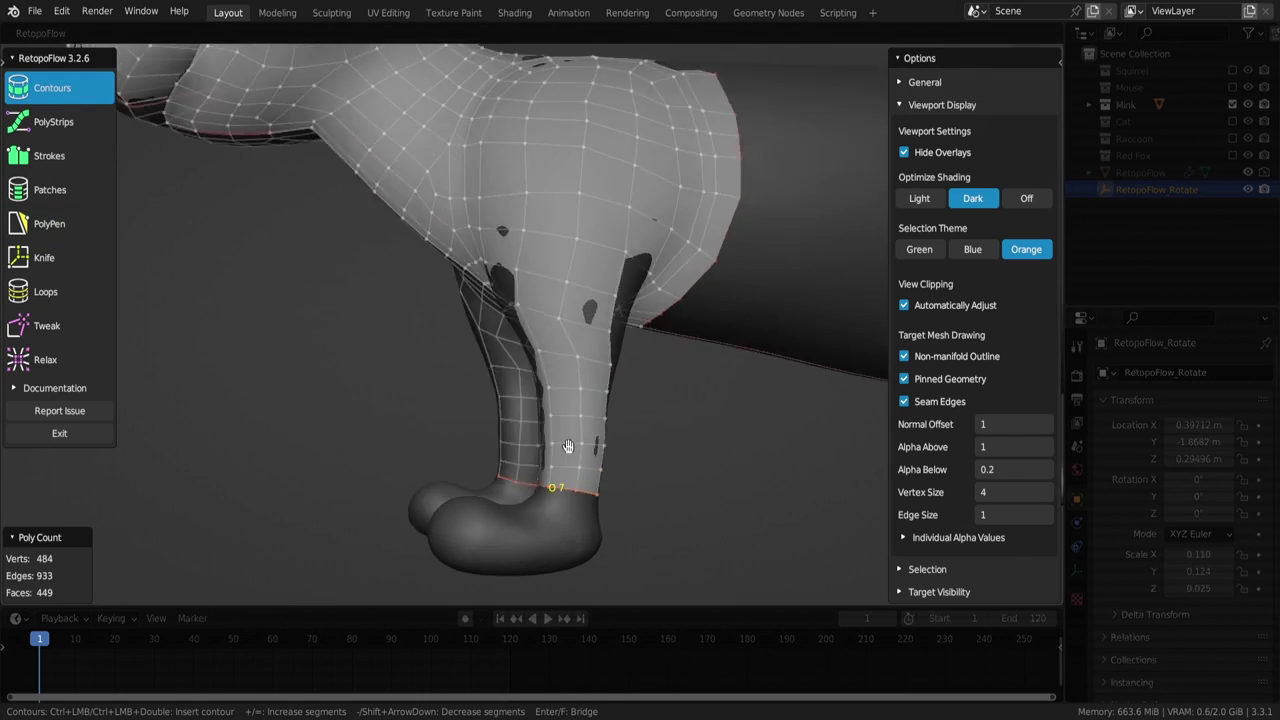
middle_click_drag(630, 450, 537, 455)
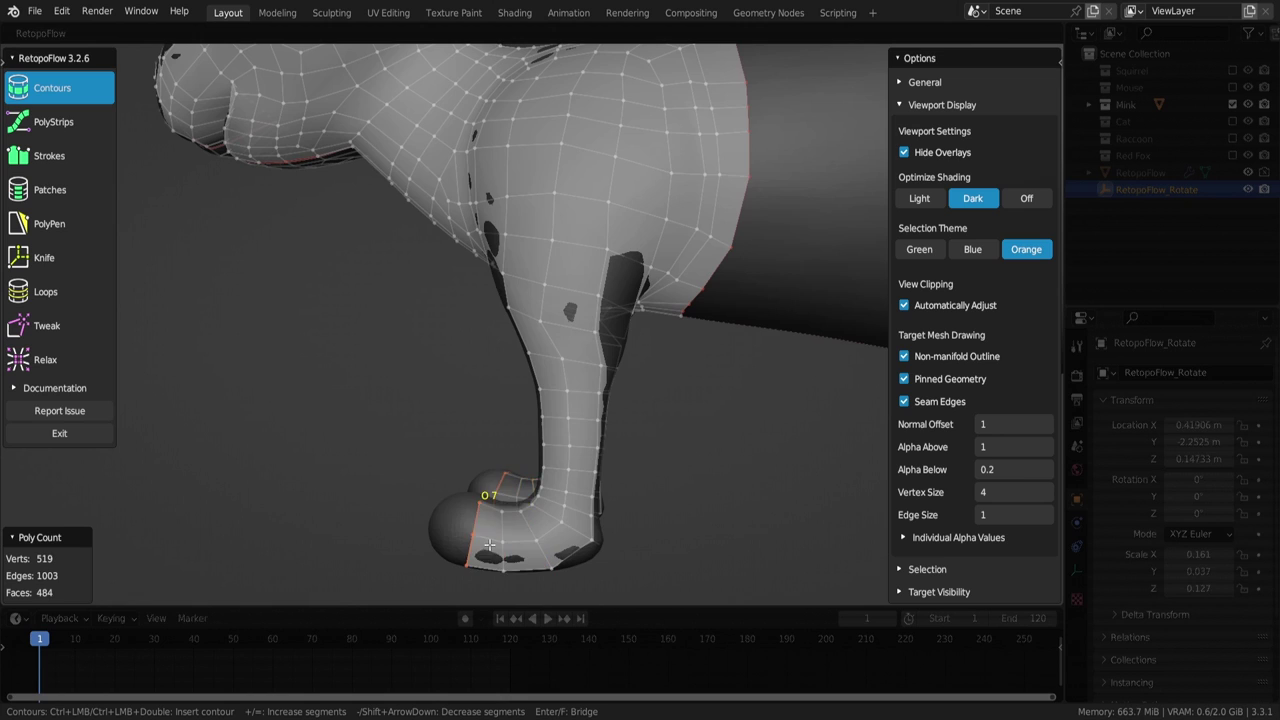
left_click(489, 544, "ctrl")
mouse_move(489, 544)
middle_mouse_down()
mouse_move(626, 414)
mouse_move(600, 443)
mouse_move(420, 430)
mouse_move(470, 330)
mouse_move(466, 277)
mouse_move(363, 266)
mouse_move(477, 306)
mouse_move(464, 394)
mouse_move(348, 390)
mouse_move(420, 370)
mouse_move(371, 380)
middle_mouse_up()
Bridge the leg loops into faces and add an 8-segment loop around the paw
key("ctrl+r")
left_click(460, 313)
left_click(503, 330, "ctrl")
mouse_move(503, 330)
middle_mouse_down()
mouse_move(505, 371)
mouse_move(450, 385)
middle_mouse_up()
Add PolyPen faces to start capping the tip of the paw
key("5")
left_click(456, 373)
left_click(450, 400, "ctrl")
left_click(460, 465, "ctrl")
middle_click_drag(460, 465, 503, 421)
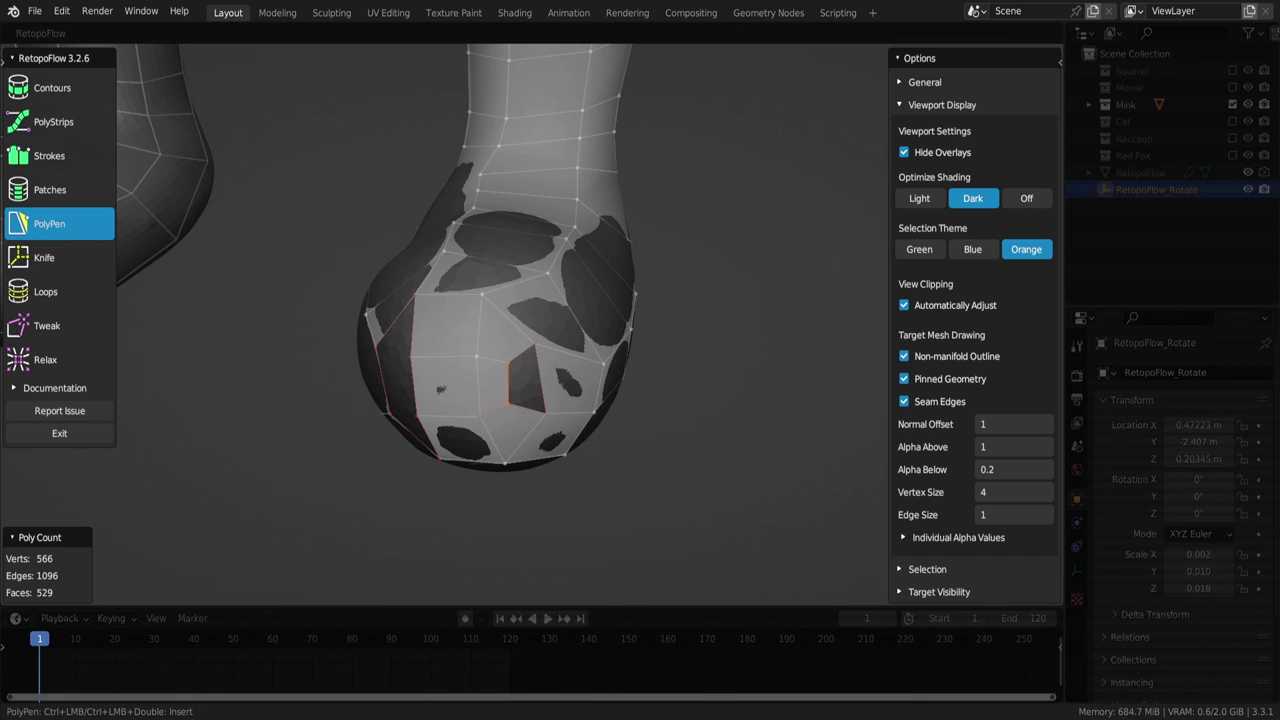
Fill the paw's remaining gaps with PolyPen faces, briefly trying Relax before returning to PolyPen
left_click(530, 378, "ctrl")
mouse_move(530, 378)
middle_mouse_down()
mouse_move(551, 366)
mouse_move(414, 399)
middle_mouse_up()
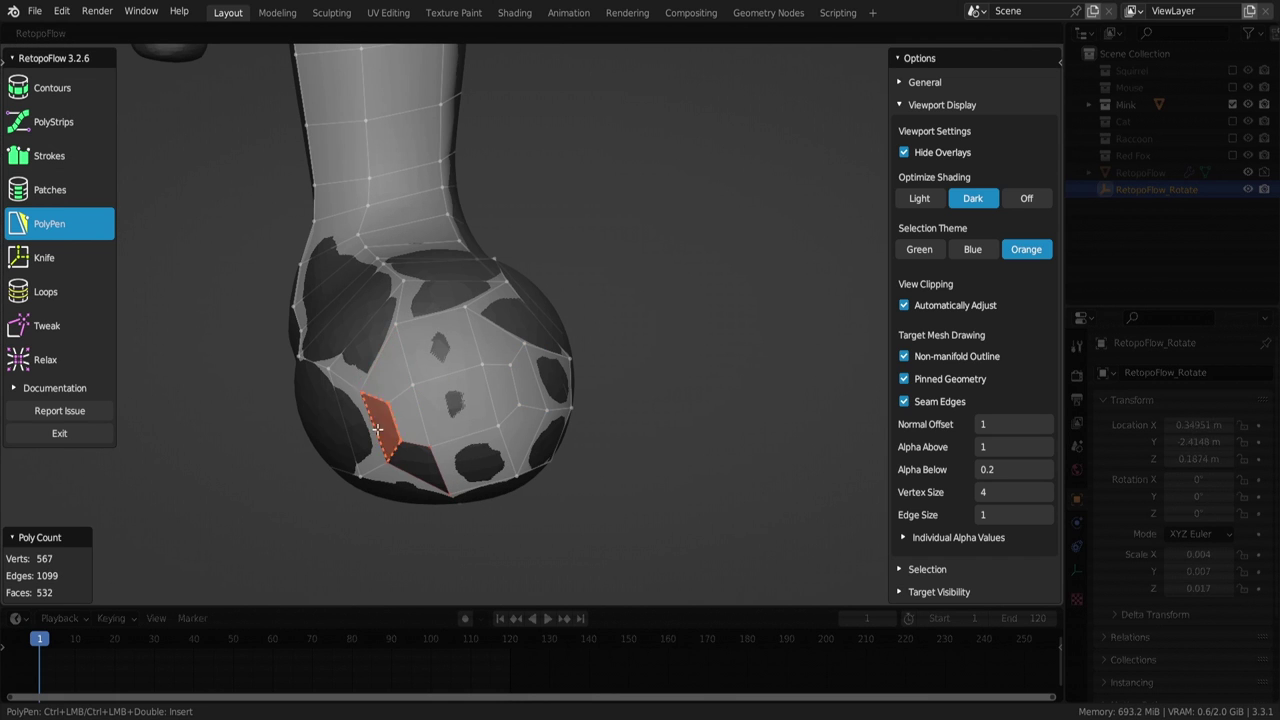
left_click(378, 428, "ctrl")
scroll(450, 330, "down", 5)
key("9")
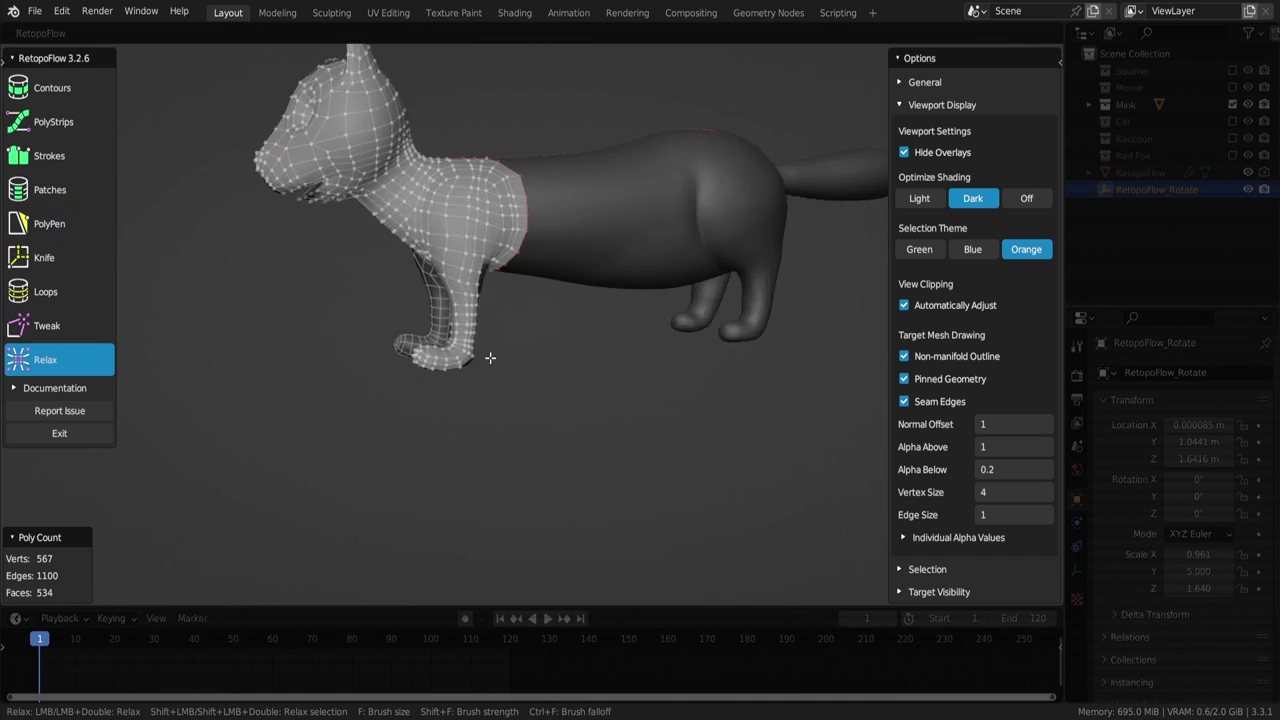
scroll(490, 357, "up", 5)
mouse_move(386, 229)
middle_mouse_down()
mouse_move(500, 329)
mouse_move(591, 300)
mouse_move(500, 393)
mouse_move(457, 471)
mouse_move(443, 366)
mouse_move(491, 341)
mouse_move(549, 349)
mouse_move(549, 249)
mouse_move(343, 366)
mouse_move(373, 405)
mouse_move(300, 400)
mouse_move(380, 451)
mouse_move(363, 386)
mouse_move(565, 363)
mouse_move(594, 451)
mouse_move(651, 286)
mouse_move(683, 302)
mouse_move(437, 274)
mouse_move(508, 363)
mouse_move(528, 351)
mouse_move(436, 430)
mouse_move(436, 398)
mouse_move(469, 387)
mouse_move(413, 266)
mouse_move(444, 246)
mouse_move(441, 338)
mouse_move(450, 300)
mouse_move(480, 285)
mouse_move(503, 393)
middle_mouse_up()
key("5")
Add PolyPen faces along the torso edge behind the shoulder
left_click(465, 283, "ctrl")
left_click(490, 300, "ctrl")
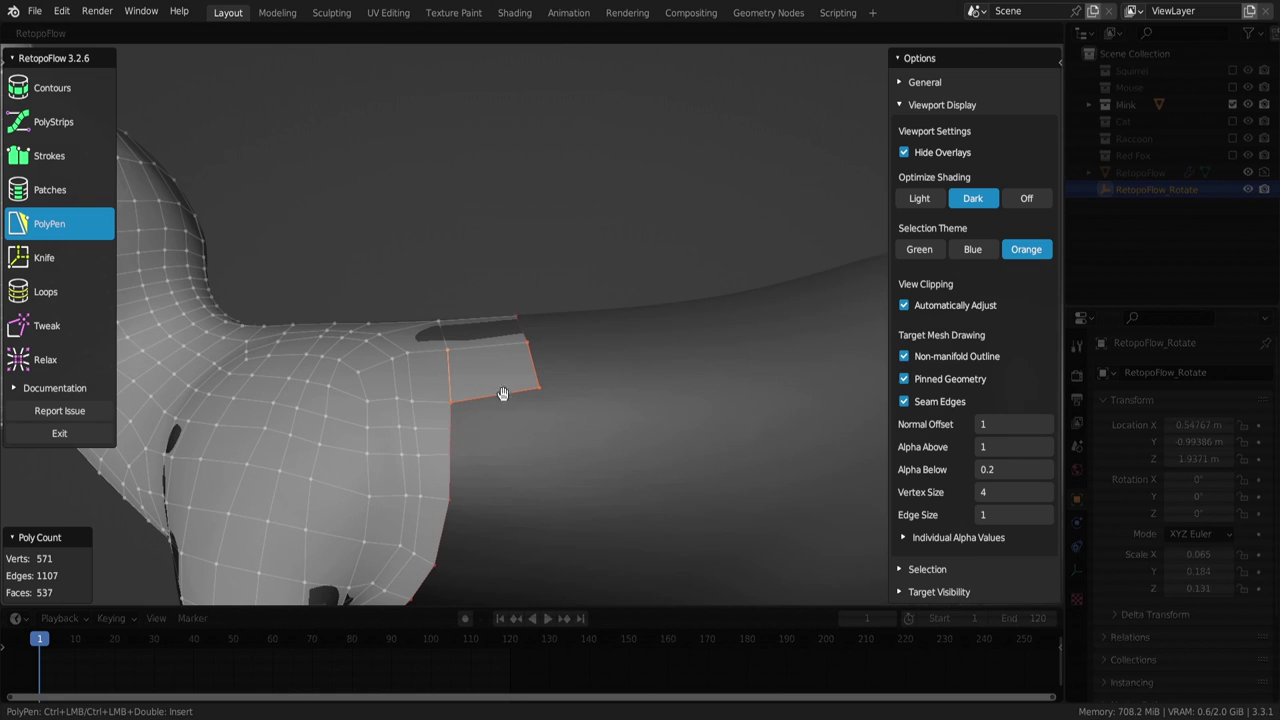
left_click(463, 446, "ctrl")
mouse_move(463, 446)
middle_mouse_down()
mouse_move(486, 389)
mouse_move(393, 512)
middle_mouse_up()
left_click(486, 389, "ctrl")
left_click(440, 455, "ctrl")
left_click(565, 550, "ctrl")
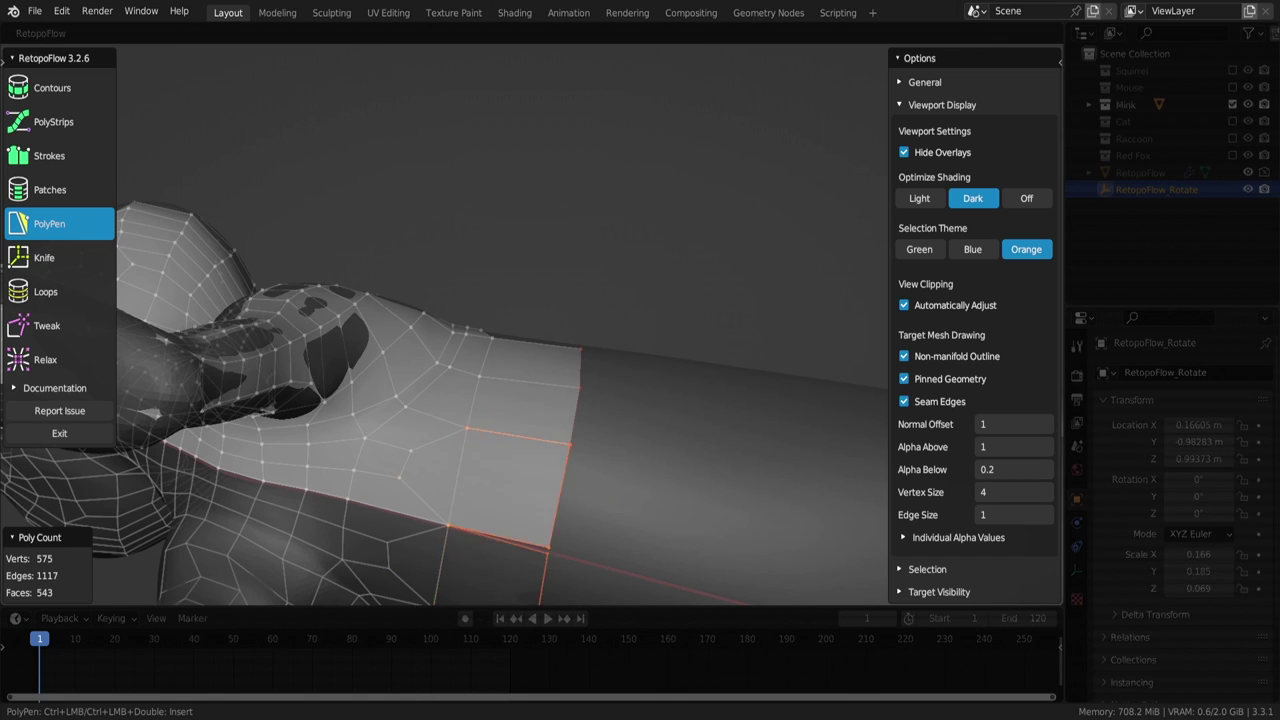
mouse_move(565, 550)
middle_mouse_down()
mouse_move(576, 391)
mouse_move(540, 432)
mouse_move(543, 480)
mouse_move(600, 423)
mouse_move(511, 389)
mouse_move(514, 498)
mouse_move(526, 420)
mouse_move(519, 533)
middle_mouse_up()
Stroke Contours rings across the torso, extending the band toward the hip
left_click(91, 88)
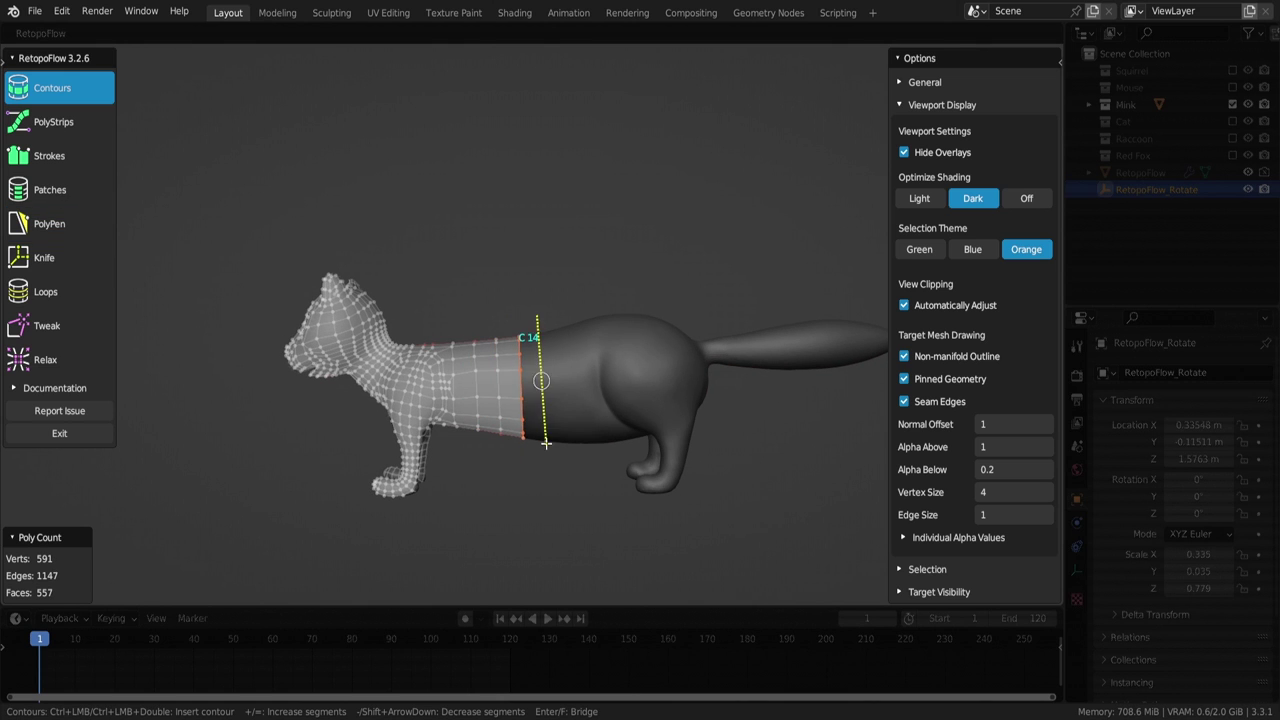
left_click_drag(546, 443, 546, 443, "ctrl")
scroll(550, 310, "up", 2)
left_click_drag(488, 258, 497, 500, "ctrl")
left_click_drag(527, 255, 540, 500, "ctrl")
scroll(550, 296, "up", 1)
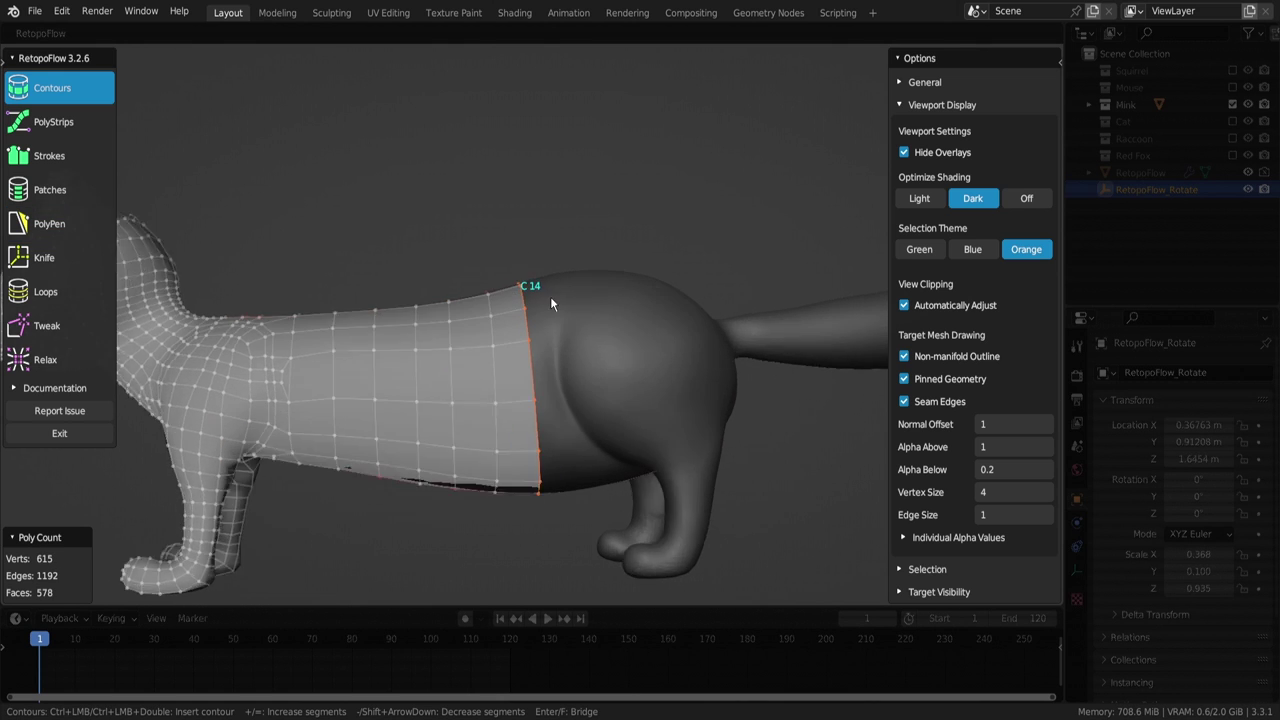
middle_click_drag(550, 303, 366, 277)
Lay a chain of PolyPen quads curving over the hind hip
key("5")
left_click(511, 348, "ctrl")
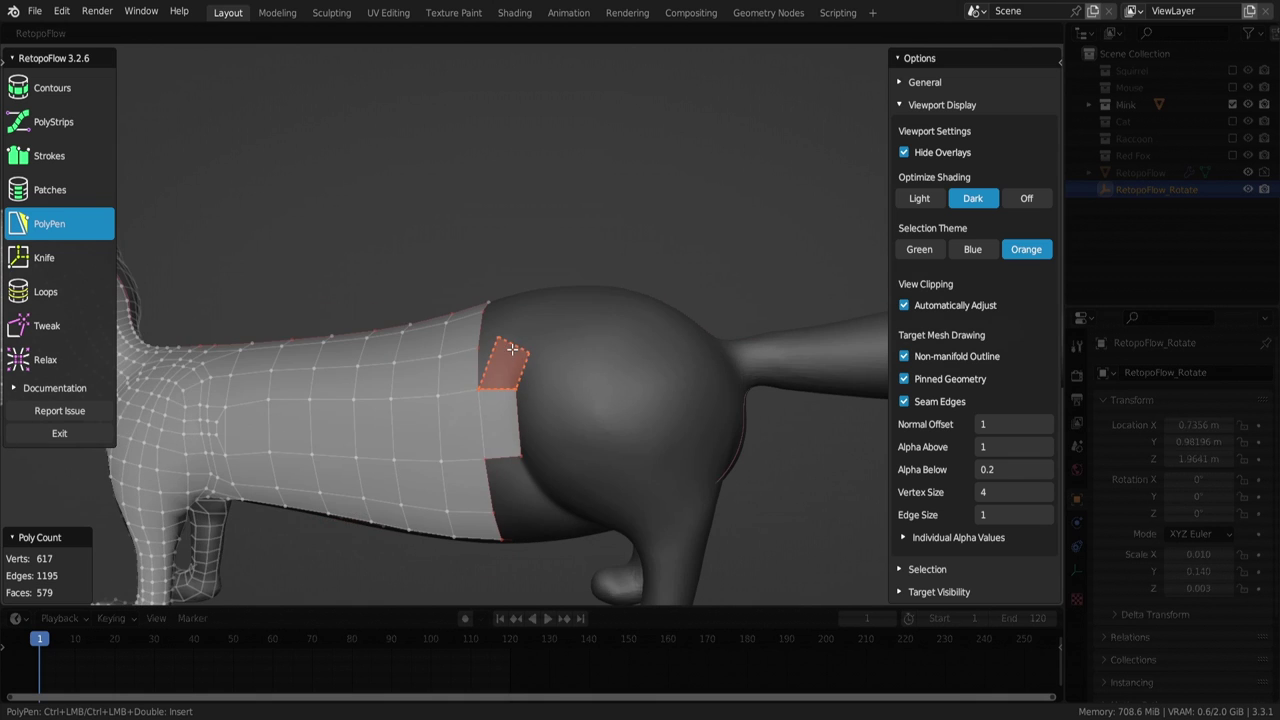
mouse_move(540, 330)
middle_mouse_down()
mouse_move(557, 334)
mouse_move(540, 345)
mouse_move(600, 400)
middle_mouse_up()
left_click(576, 329, "ctrl")
left_click(590, 360, "ctrl")
left_click(690, 405, "ctrl")
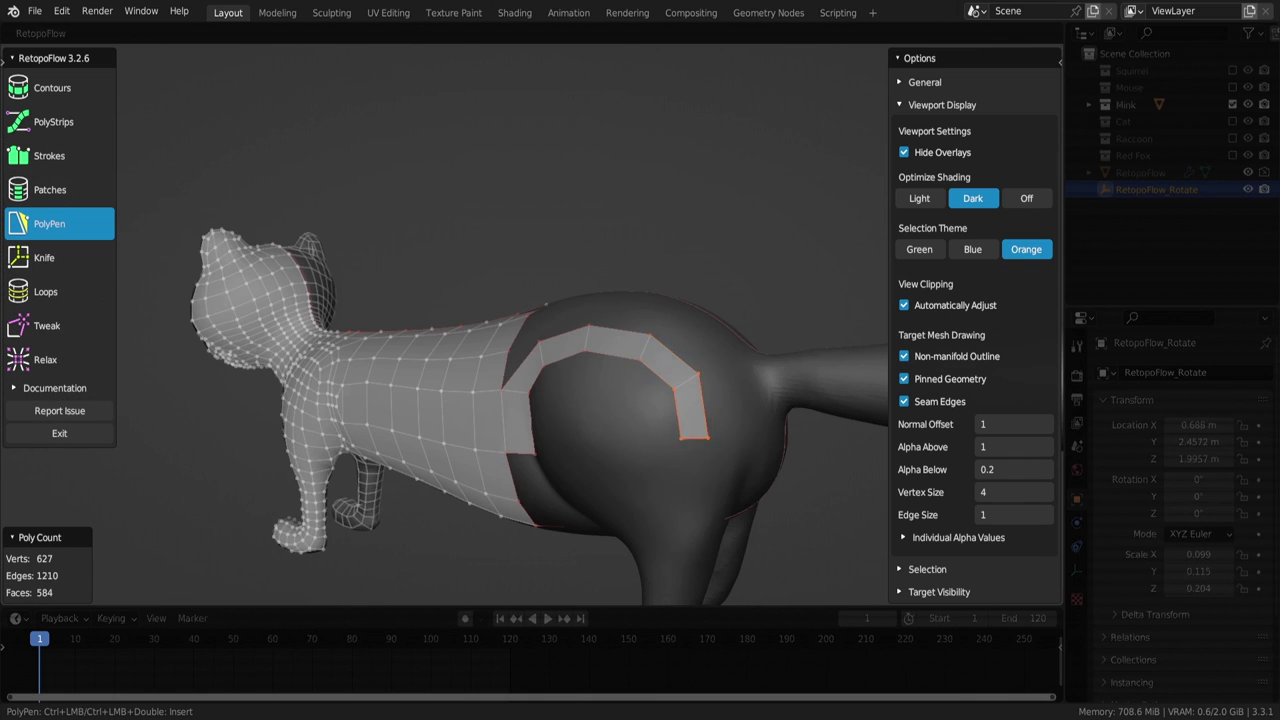
left_click(682, 455, "ctrl")
mouse_move(682, 455)
middle_mouse_down()
mouse_move(640, 430)
mouse_move(686, 371)
middle_mouse_up()
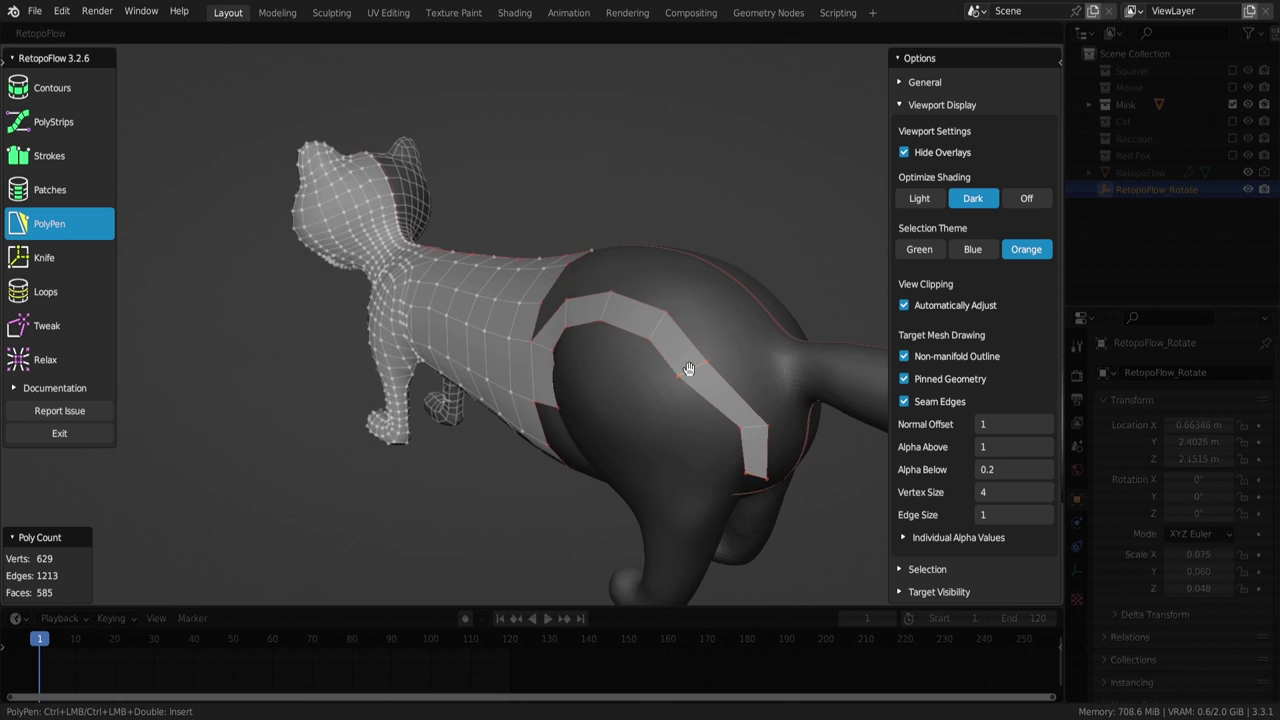
mouse_move(766, 423)
middle_mouse_down()
mouse_move(790, 495)
mouse_move(700, 430)
mouse_move(580, 262)
mouse_move(640, 350)
mouse_move(678, 364)
mouse_move(660, 381)
mouse_move(708, 403)
mouse_move(715, 440)
mouse_move(692, 457)
middle_mouse_up()
Insert faces joining the torso mesh to the new hip strip
left_click(585, 268, "ctrl")
left_click(595, 275, "ctrl")
left_click(640, 350, "ctrl")
left_click(665, 357, "ctrl")
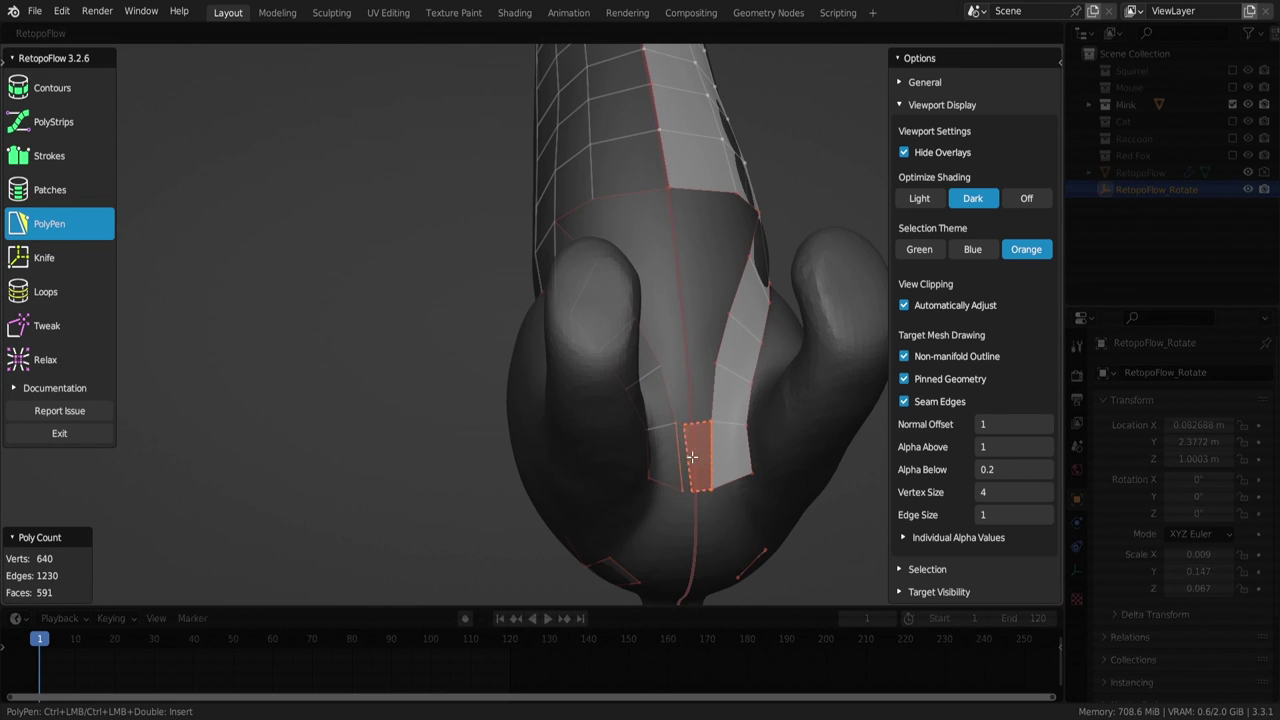
Add faces on the belly underside and fill a gap near the hip
mouse_move(700, 373)
middle_mouse_down()
mouse_move(729, 349)
mouse_move(591, 409)
middle_mouse_up()
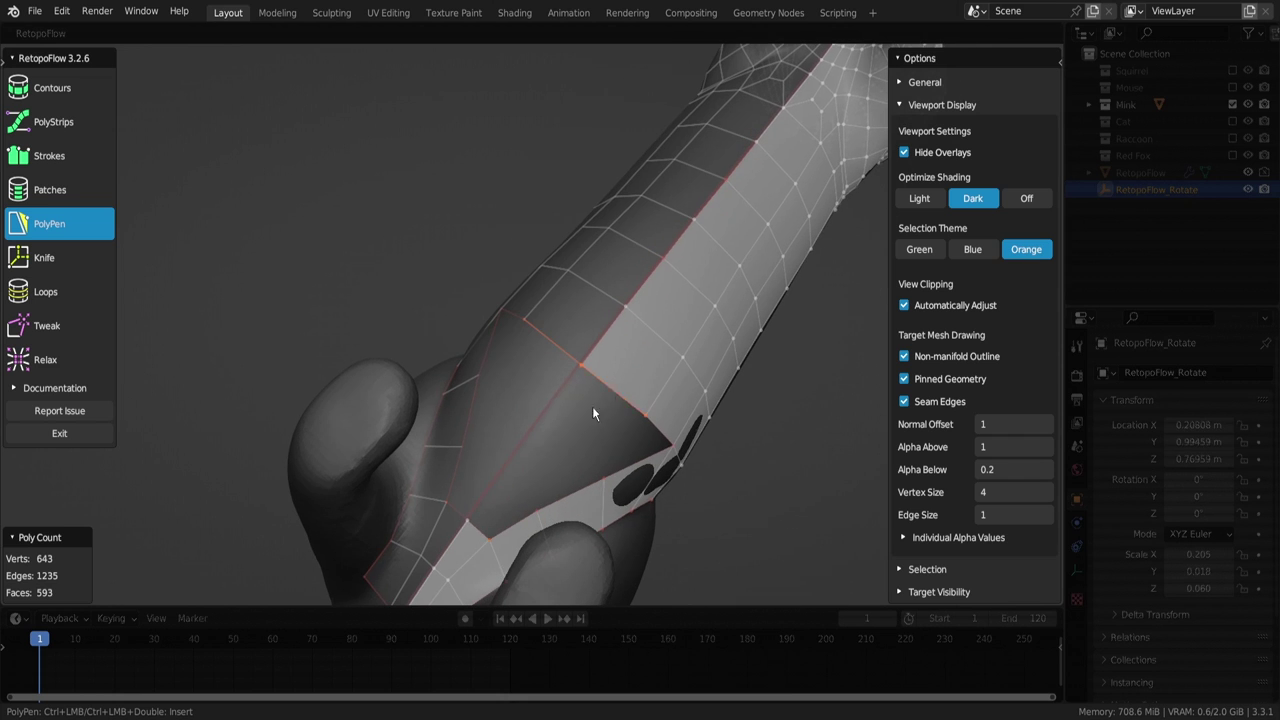
left_click(520, 467, "ctrl")
left_click(516, 458, "ctrl")
mouse_move(509, 434)
middle_mouse_down()
mouse_move(559, 474)
mouse_move(580, 360)
mouse_move(571, 343)
mouse_move(584, 347)
middle_mouse_up()
left_click(600, 320, "ctrl")
left_click(580, 304, "ctrl")
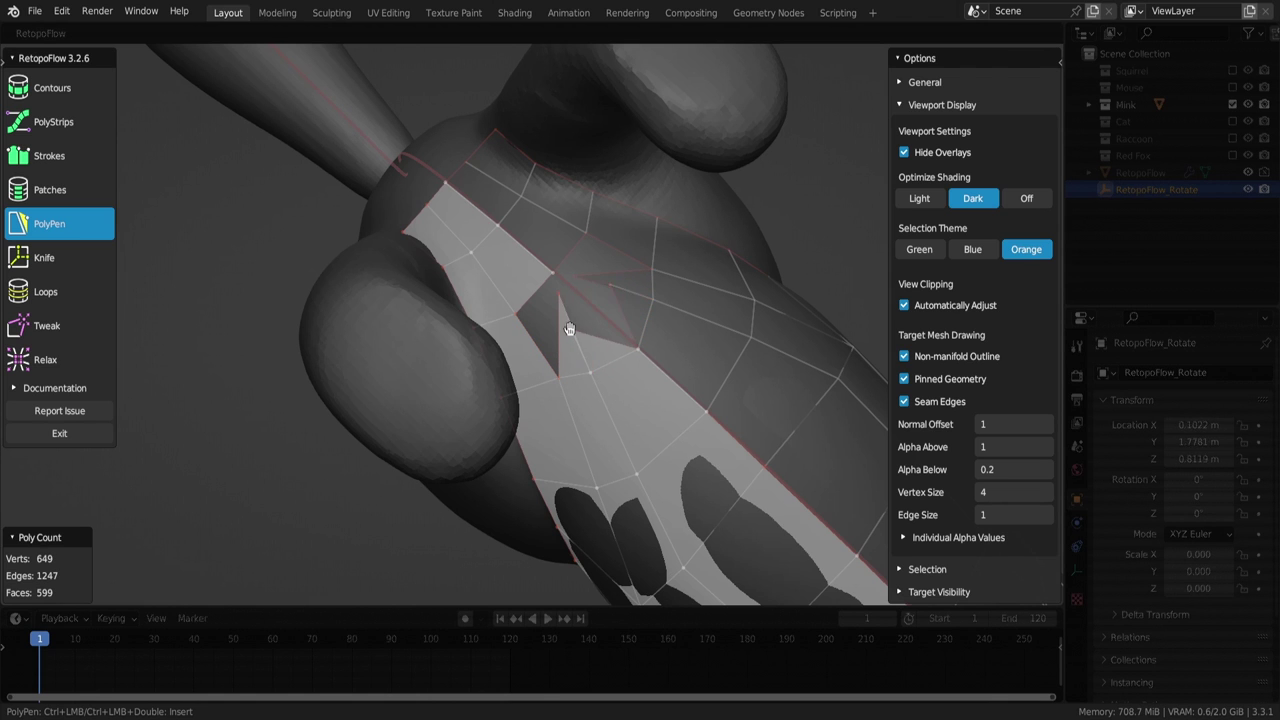
mouse_move(584, 347)
middle_mouse_down()
mouse_move(604, 301)
mouse_move(651, 343)
mouse_move(600, 337)
mouse_move(605, 394)
mouse_move(591, 429)
mouse_move(564, 400)
middle_mouse_up()
Dissolve an edge to merge two faces, then fill the gap with a triangle
left_click(628, 313)
key("x")
left_click(645, 502)
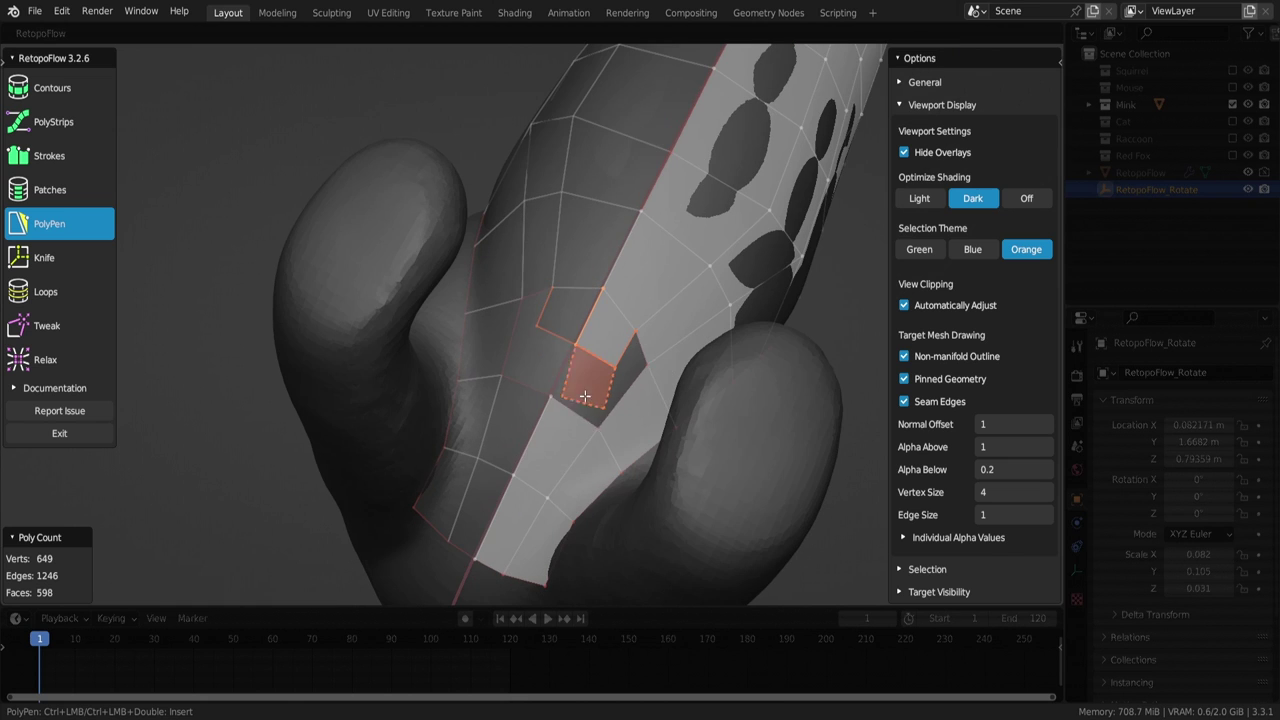
left_click(621, 368, "ctrl")
Add faces across the back and along the hip
left_click(490, 449, "ctrl")
left_click(553, 474, "ctrl")
mouse_move(490, 449)
middle_mouse_down()
mouse_move(553, 474)
mouse_move(466, 440)
middle_mouse_up()
left_click(462, 372, "ctrl")
mouse_move(462, 372)
middle_mouse_down()
mouse_move(466, 458)
mouse_move(500, 408)
mouse_move(537, 443)
mouse_move(571, 386)
mouse_move(343, 354)
mouse_move(373, 428)
mouse_move(375, 478)
mouse_move(440, 375)
middle_mouse_up()
left_click(373, 428, "ctrl")
left_click(440, 375, "ctrl")
left_click(470, 440, "ctrl")
mouse_move(470, 440)
middle_mouse_down()
mouse_move(586, 457)
mouse_move(443, 371)
middle_mouse_up()
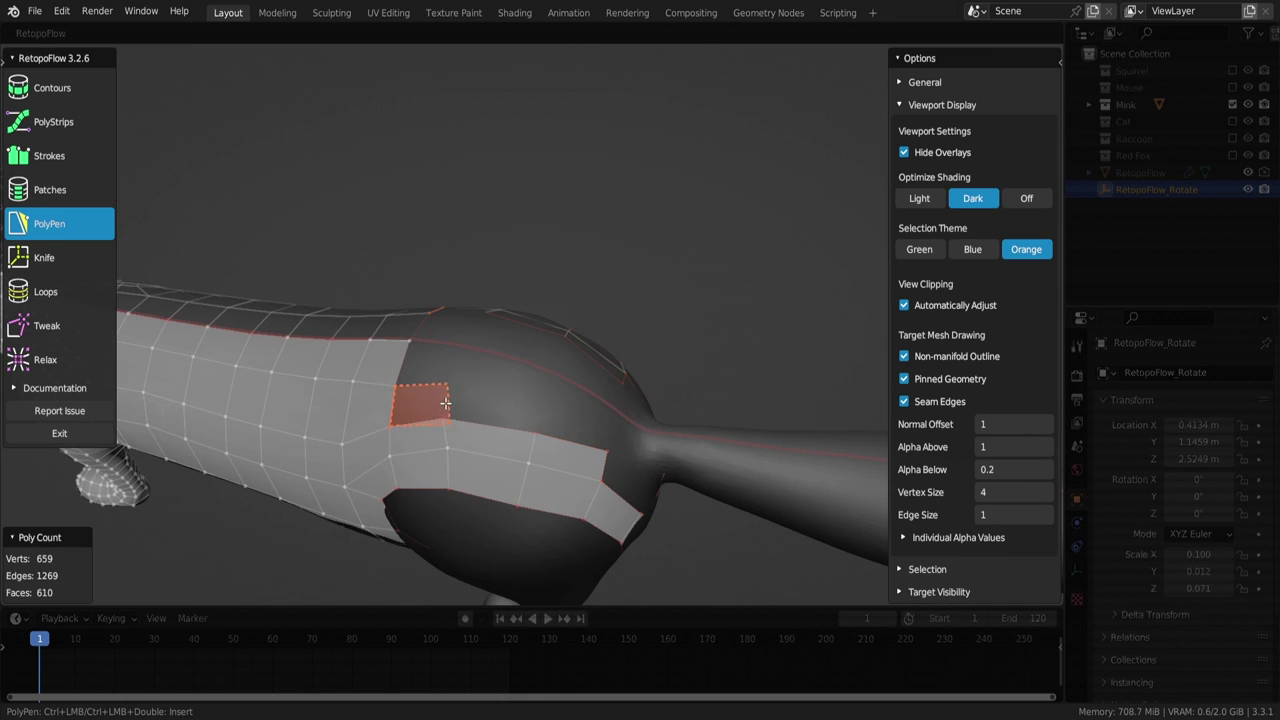
Add four more faces at the hip edge
left_click(443, 371, "ctrl")
left_click(536, 416, "ctrl")
left_click(440, 360, "ctrl")
left_click(560, 400, "ctrl")
middle_click_drag(560, 400, 573, 395)
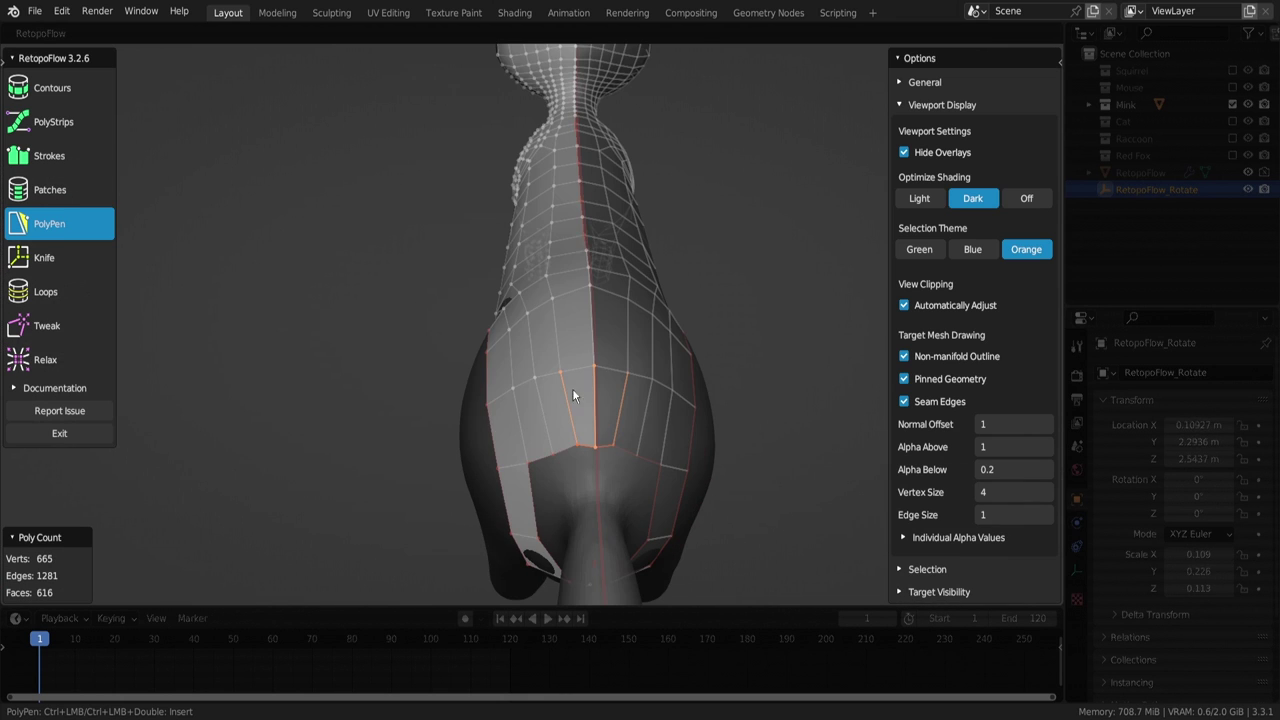
scroll(617, 266, "up", 3)
scroll(617, 209, "up", 3)
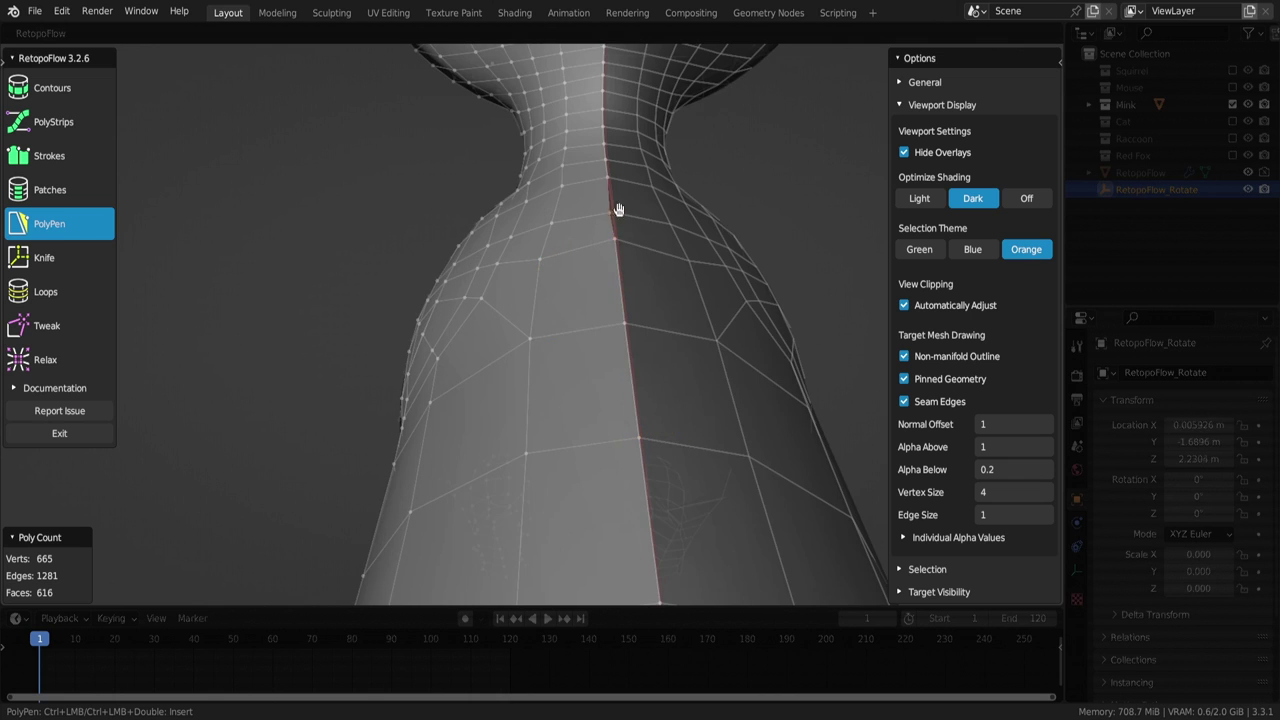
Fill faces across the rear and around the tail base
mouse_move(617, 209)
middle_mouse_down()
mouse_move(620, 292)
mouse_move(590, 276)
mouse_move(643, 251)
mouse_move(666, 263)
mouse_move(608, 271)
mouse_move(596, 297)
mouse_move(673, 333)
mouse_move(697, 321)
middle_mouse_up()
left_click(666, 263, "ctrl")
left_click(608, 271, "ctrl")
left_click(596, 297, "ctrl")
left_click(697, 321, "ctrl")
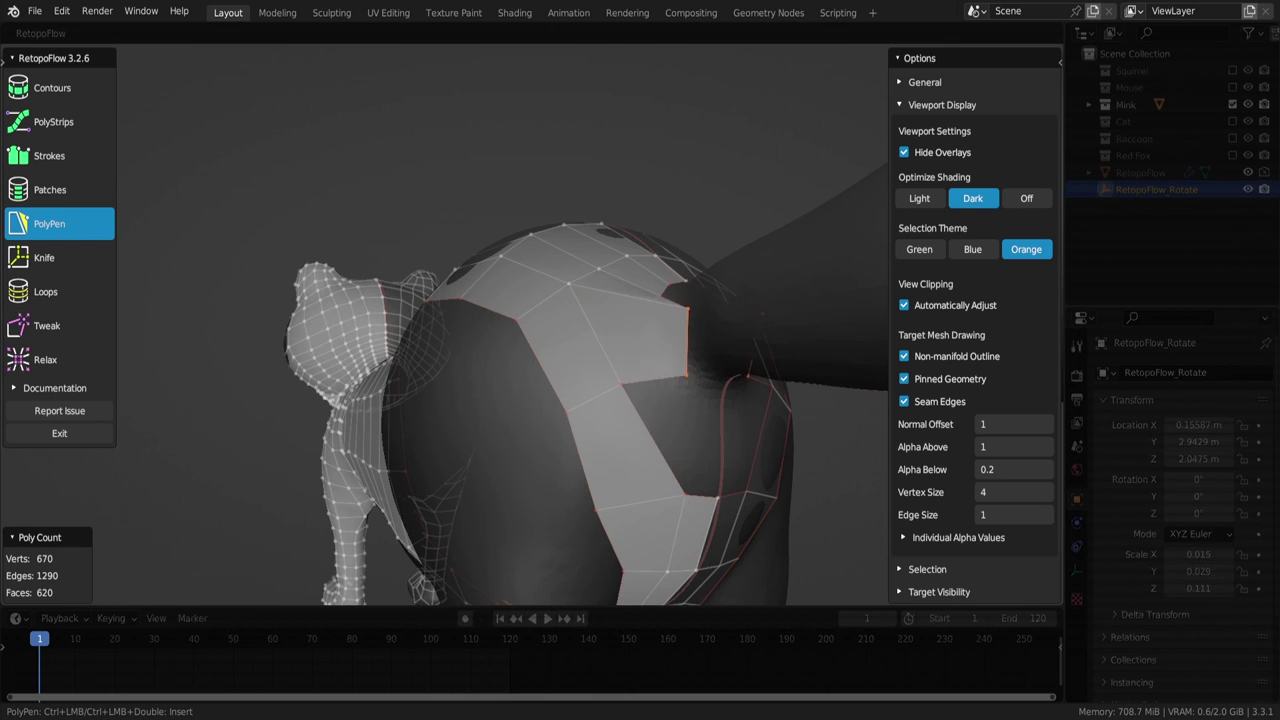
middle_click_drag(658, 388, 688, 447)
left_click(688, 447, "ctrl")
left_click(734, 407, "ctrl")
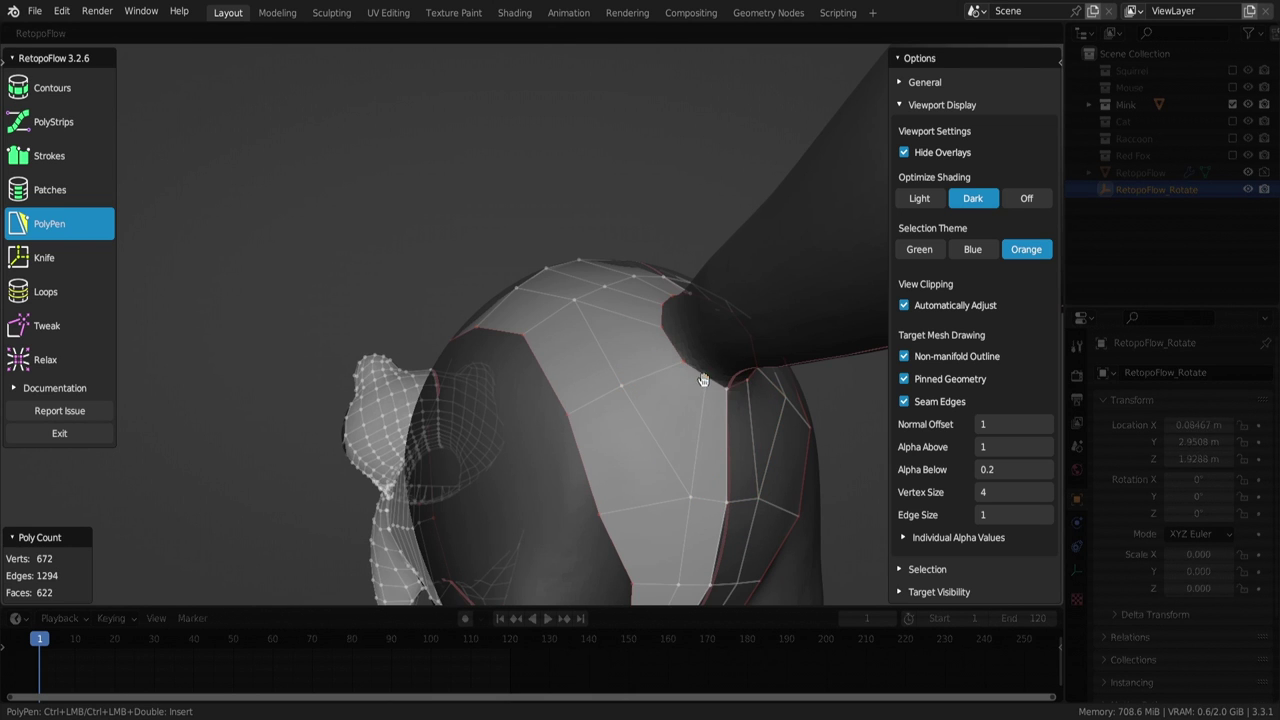
mouse_move(703, 380)
middle_mouse_down()
mouse_move(623, 434)
mouse_move(677, 354)
mouse_move(577, 441)
mouse_move(650, 358)
mouse_move(581, 379)
mouse_move(646, 446)
mouse_move(603, 391)
mouse_move(500, 366)
mouse_move(456, 390)
mouse_move(528, 364)
mouse_move(663, 349)
mouse_move(580, 360)
mouse_move(620, 445)
mouse_move(660, 364)
mouse_move(555, 441)
middle_mouse_up()
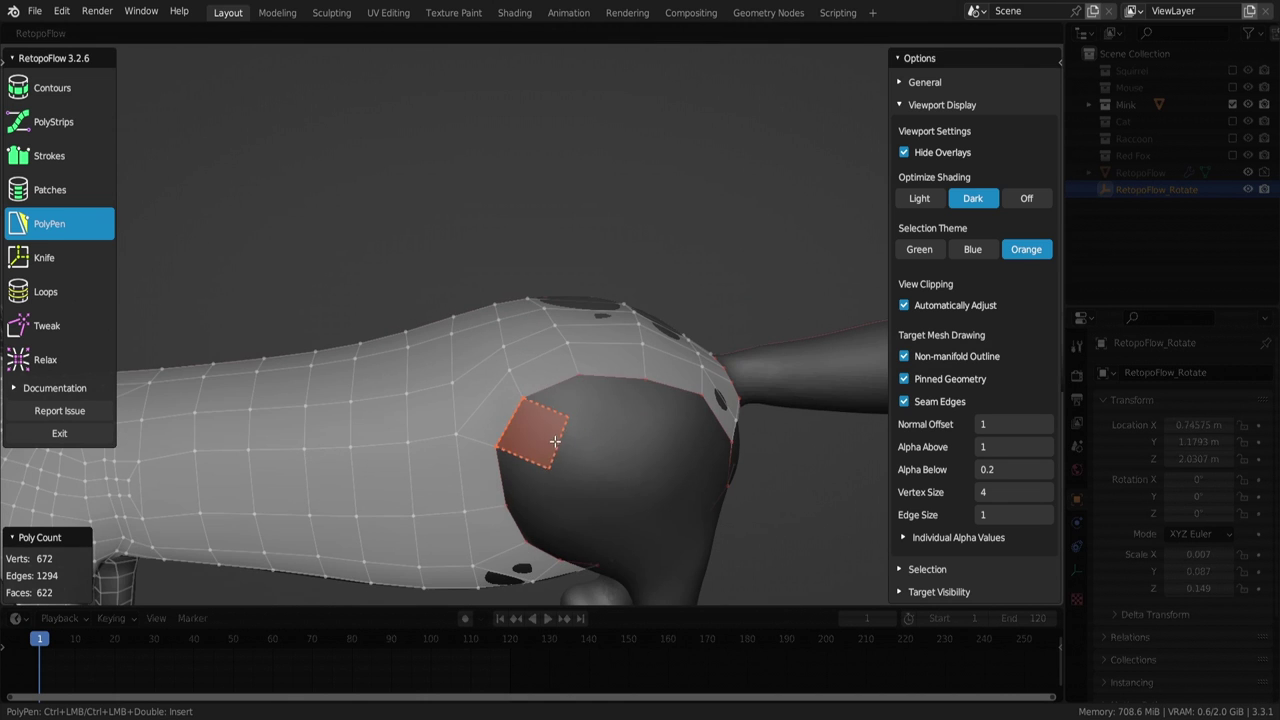
Add quads over the hip and along its edge
left_click(577, 397, "ctrl")
mouse_move(577, 397)
middle_mouse_down()
mouse_move(677, 414)
mouse_move(606, 371)
mouse_move(560, 400)
middle_mouse_up()
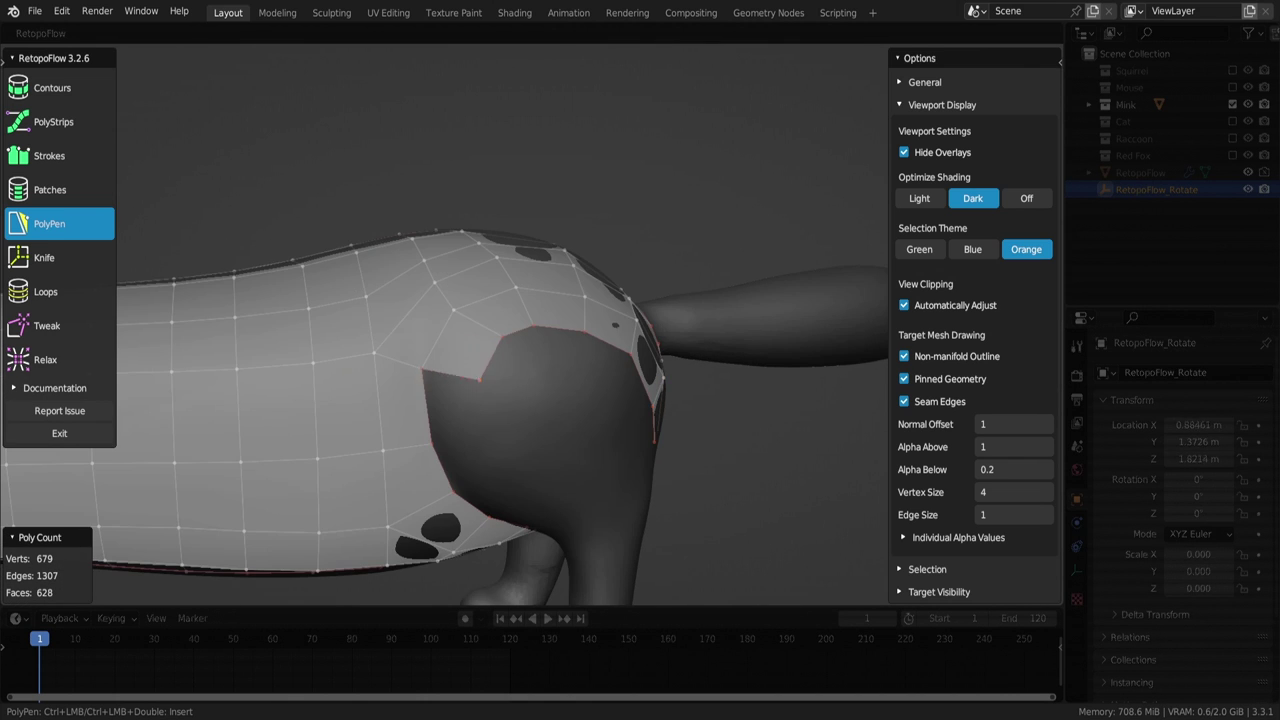
left_click(470, 420, "ctrl")
mouse_move(470, 420)
middle_mouse_down()
mouse_move(485, 430)
mouse_move(590, 384)
mouse_move(414, 363)
mouse_move(489, 397)
mouse_move(470, 380)
mouse_move(430, 385)
middle_mouse_up()
left_click(414, 363, "ctrl")
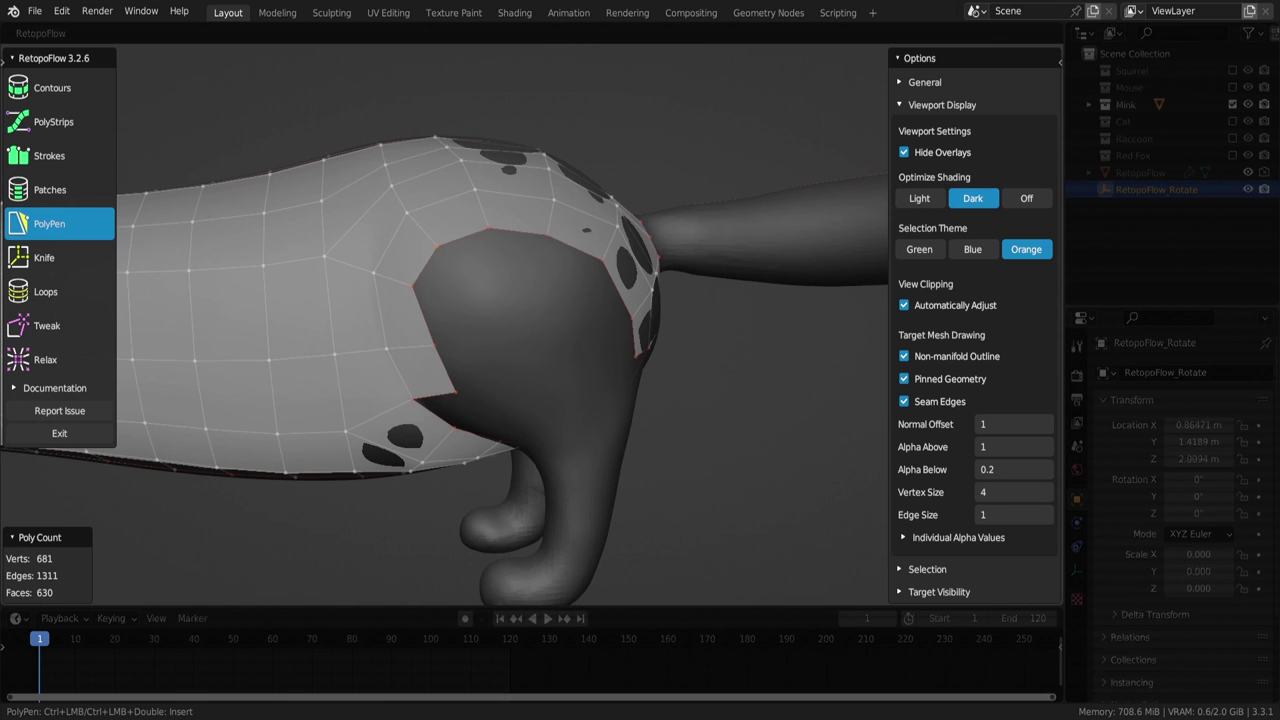
mouse_move(561, 232)
middle_mouse_down()
mouse_move(666, 360)
mouse_move(450, 315)
mouse_move(466, 274)
mouse_move(566, 271)
mouse_move(663, 304)
middle_mouse_up()
left_click(624, 298, "ctrl")
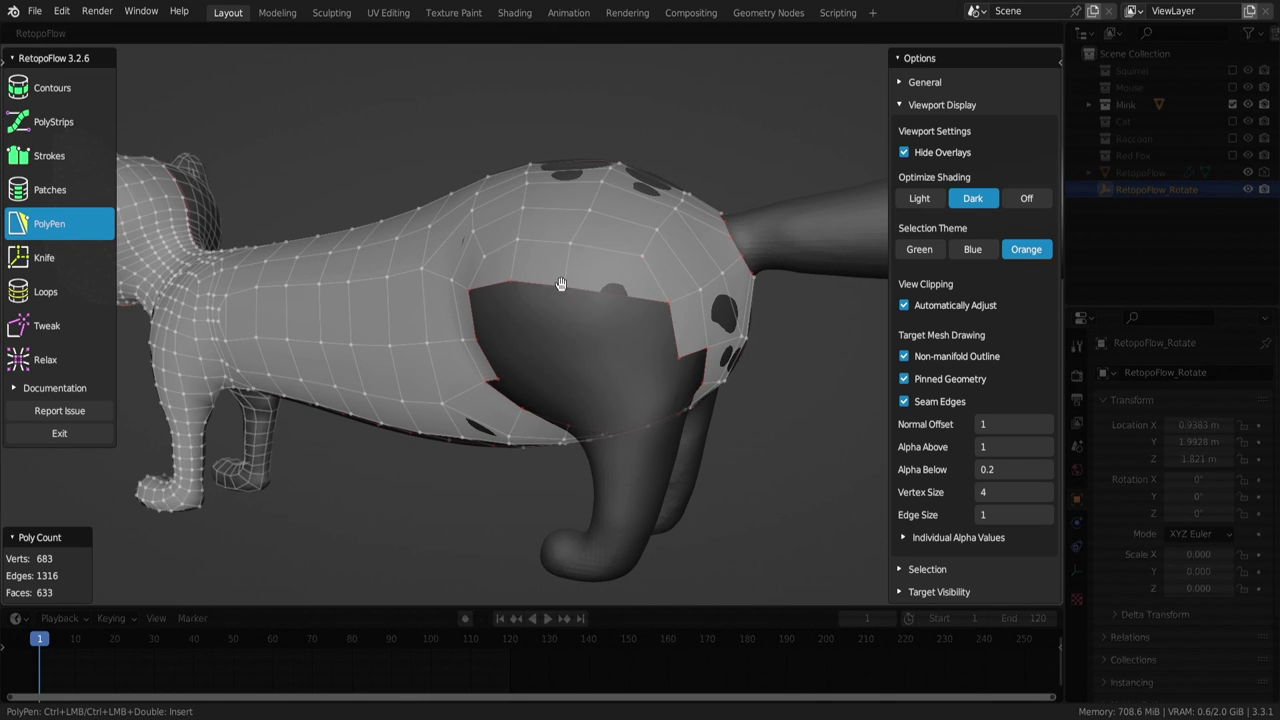
Add faces along the hind leg's top edge and at the leg opening
mouse_move(561, 284)
middle_mouse_down()
mouse_move(525, 288)
mouse_move(560, 330)
mouse_move(543, 357)
mouse_move(520, 300)
middle_mouse_up()
left_click(697, 311, "ctrl")
middle_click_drag(697, 311, 478, 349)
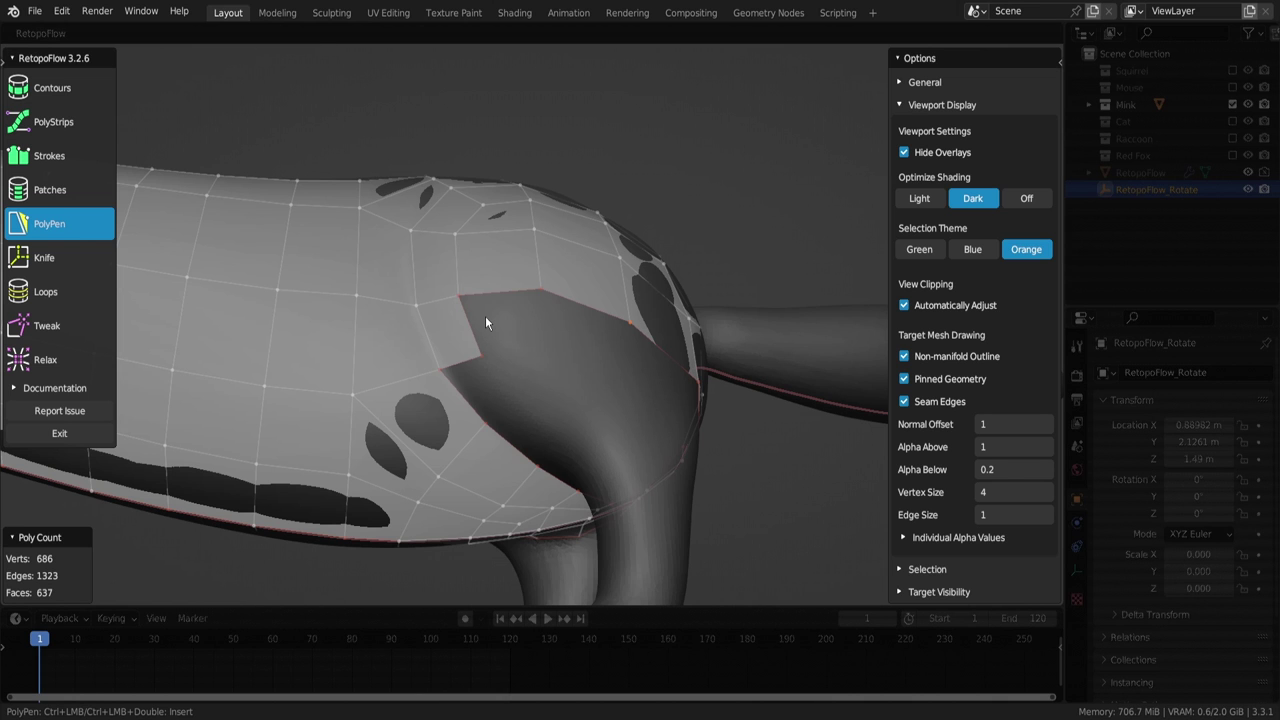
mouse_move(485, 323)
middle_mouse_down()
mouse_move(514, 276)
mouse_move(484, 302)
mouse_move(356, 220)
mouse_move(471, 282)
mouse_move(457, 307)
mouse_move(466, 338)
mouse_move(640, 293)
mouse_move(672, 307)
mouse_move(654, 286)
mouse_move(522, 285)
mouse_move(506, 246)
mouse_move(534, 280)
mouse_move(491, 251)
mouse_move(682, 235)
mouse_move(580, 291)
mouse_move(516, 253)
middle_mouse_up()
scroll(488, 305, "down", 5)
left_click(356, 220, "ctrl")
left_click(457, 307, "ctrl")
Extend a strip of faces around the leg top and under the body
left_click(672, 307, "ctrl")
left_click(672, 307, "ctrl")
left_click(651, 288, "ctrl")
left_click(491, 251, "ctrl")
left_click(516, 253, "ctrl")
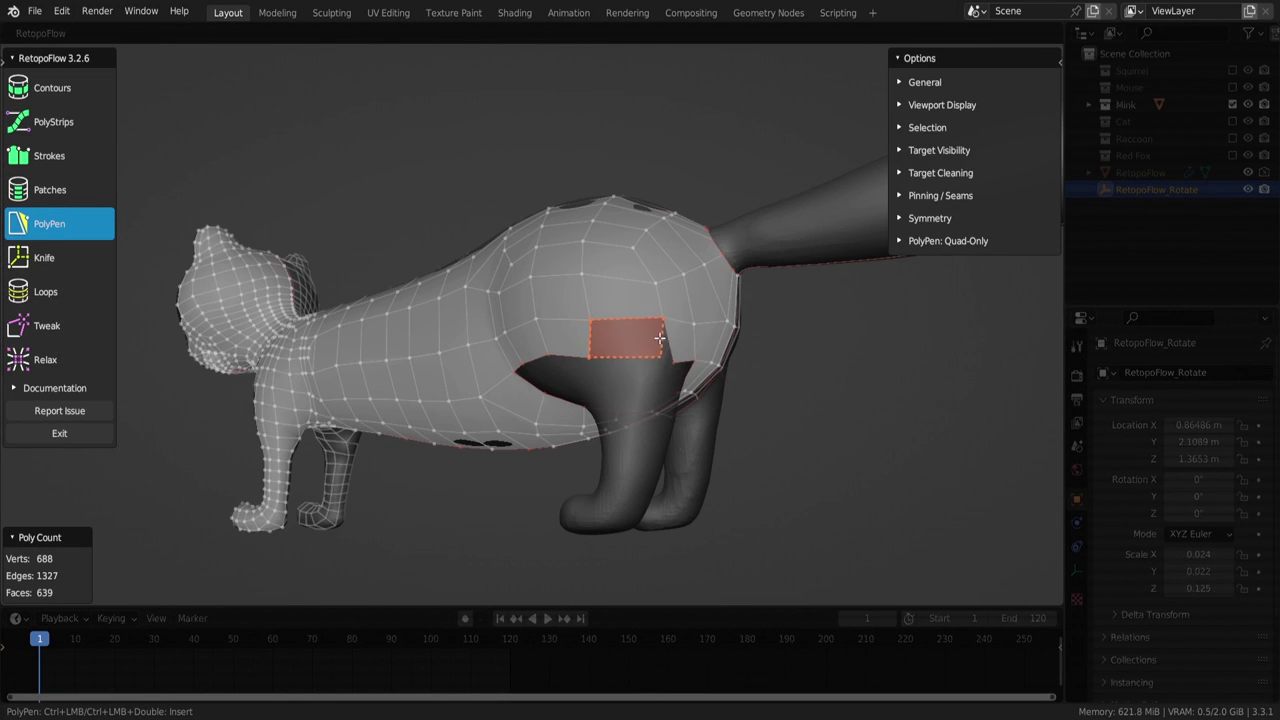
Insert quads on the hip above the leg, merging one onto an existing vertex
left_click(660, 338, "ctrl")
left_click(655, 336, "ctrl")
mouse_move(655, 336)
middle_mouse_down()
mouse_move(584, 424)
mouse_move(565, 341)
mouse_move(623, 342)
mouse_move(612, 392)
mouse_move(640, 362)
mouse_move(686, 366)
mouse_move(563, 374)
mouse_move(619, 354)
mouse_move(609, 366)
mouse_move(674, 357)
mouse_move(575, 380)
mouse_move(640, 372)
mouse_move(620, 360)
mouse_move(646, 293)
mouse_move(640, 334)
mouse_move(817, 349)
mouse_move(674, 214)
mouse_move(729, 243)
mouse_move(650, 360)
mouse_move(523, 351)
mouse_move(502, 368)
mouse_move(526, 386)
mouse_move(675, 376)
mouse_move(484, 311)
middle_mouse_up()
scroll(584, 424, "up", 3)
left_click(565, 341, "ctrl")
left_click(528, 340, "ctrl")
scroll(585, 343, "down", 3)
Add faces at the leg top's front and back, filling the notch
left_click(620, 360, "ctrl")
left_click(614, 357, "ctrl")
left_click(619, 354, "ctrl")
left_click(646, 293, "ctrl")
left_click(674, 214, "ctrl")
left_click(679, 316, "ctrl")
left_click(588, 371, "ctrl")
Add faces on both sides of the hind leg and the rear body
mouse_move(492, 263)
middle_mouse_down()
mouse_move(464, 273)
mouse_move(335, 415)
mouse_move(363, 391)
mouse_move(330, 400)
middle_mouse_up()
scroll(505, 280, "up", 3)
scroll(458, 430, "down", 5)
mouse_move(458, 430)
middle_mouse_down()
mouse_move(429, 379)
mouse_move(360, 383)
mouse_move(527, 336)
mouse_move(386, 371)
mouse_move(363, 354)
middle_mouse_up()
left_click(435, 360, "ctrl")
left_click(309, 402, "ctrl")
mouse_move(309, 402)
middle_mouse_down()
mouse_move(320, 323)
mouse_move(457, 434)
mouse_move(503, 441)
mouse_move(497, 422)
mouse_move(637, 445)
mouse_move(633, 409)
mouse_move(491, 434)
mouse_move(785, 451)
middle_mouse_up()
left_click(503, 441, "ctrl")
left_click(637, 445, "ctrl")
Delete the bad face at the hind leg's top and fill the hole with a new PolyPen face
key("x")
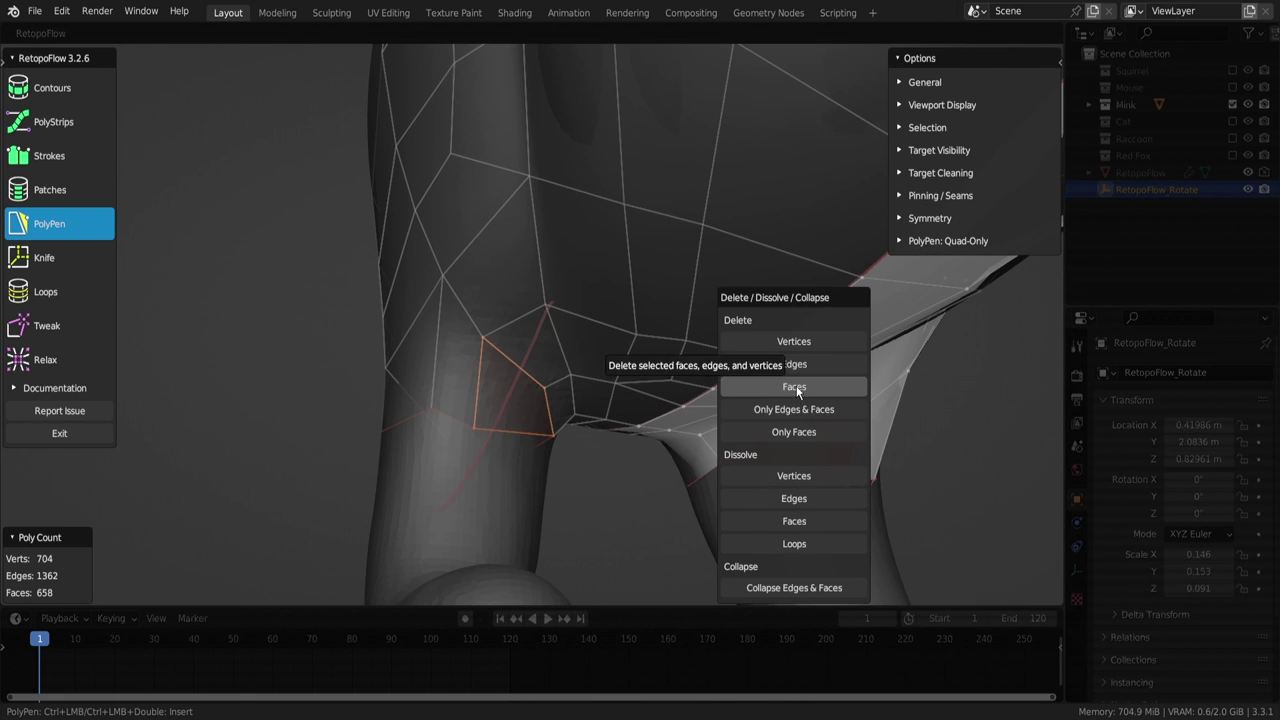
left_click(797, 391)
mouse_move(797, 391)
middle_mouse_down()
mouse_move(815, 421)
mouse_move(762, 376)
mouse_move(600, 380)
mouse_move(529, 367)
middle_mouse_up()
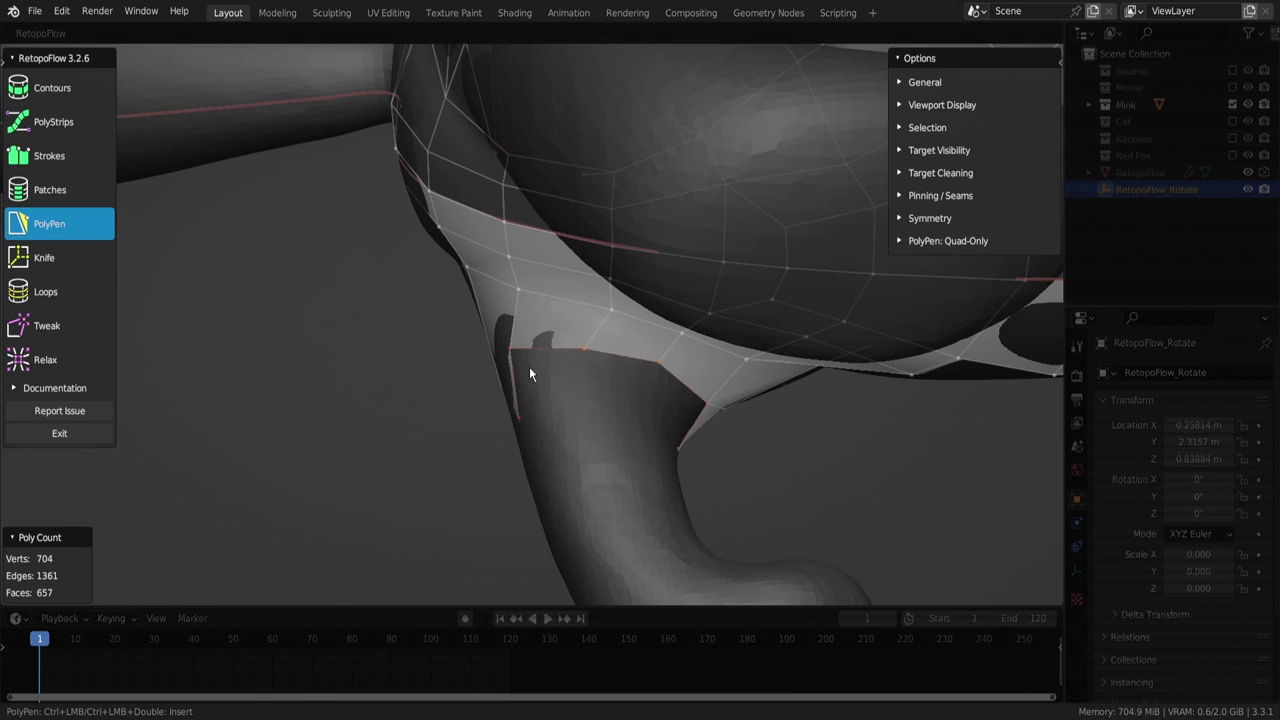
left_click(590, 420, "ctrl")
mouse_move(590, 420)
middle_mouse_down()
mouse_move(671, 423)
mouse_move(786, 349)
mouse_move(716, 397)
mouse_move(686, 400)
mouse_move(694, 414)
mouse_move(578, 381)
mouse_move(534, 337)
mouse_move(671, 286)
mouse_move(495, 338)
mouse_move(556, 328)
mouse_move(389, 331)
mouse_move(511, 346)
mouse_move(337, 323)
mouse_move(634, 334)
mouse_move(466, 289)
middle_mouse_up()
Insert an edge loop around the hind leg using the Loops tool
scroll(549, 308, "up", 5)
mouse_move(549, 308)
middle_mouse_down()
mouse_move(470, 311)
mouse_move(400, 265)
mouse_move(431, 306)
mouse_move(420, 320)
middle_mouse_up()
key("7")
left_click(444, 287, "ctrl")
key("5")
mouse_move(437, 230)
middle_mouse_down()
mouse_move(366, 309)
mouse_move(400, 277)
mouse_move(517, 282)
mouse_move(480, 223)
mouse_move(470, 264)
mouse_move(461, 249)
middle_mouse_up()
middle_click_drag(472, 248, 424, 255)
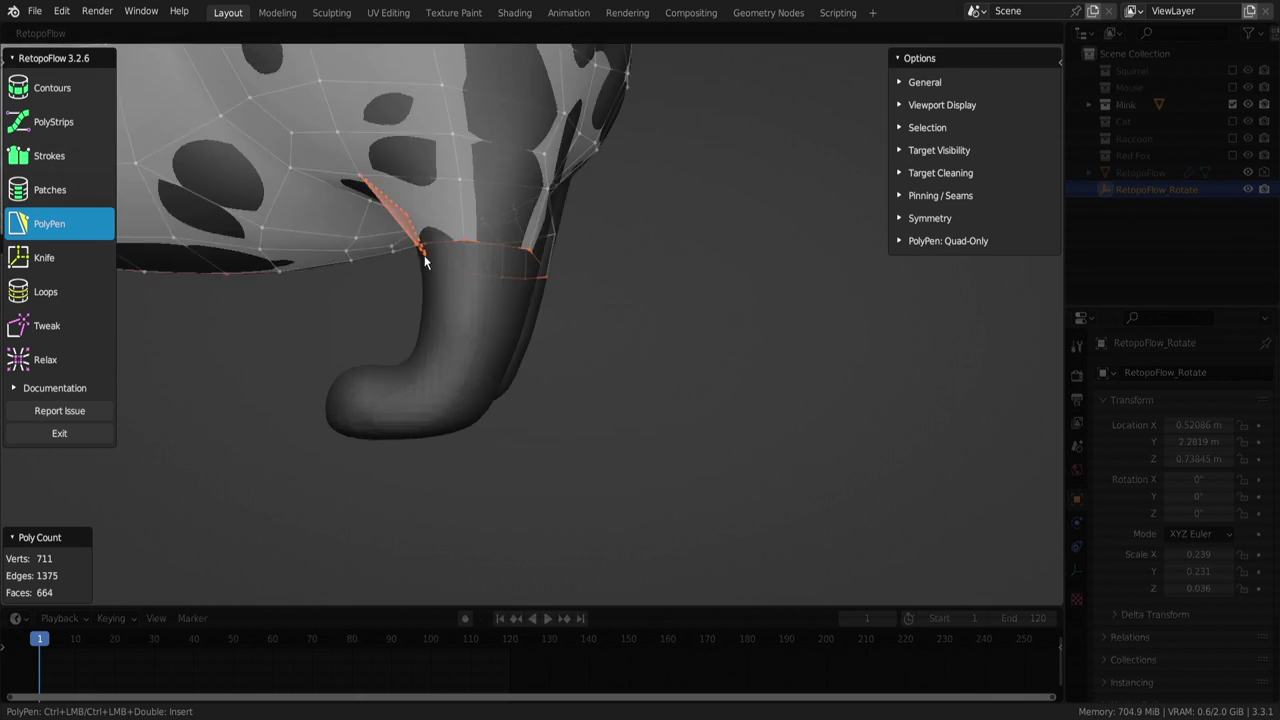
Wrap the hind leg down to the foot in 8-segment contour rings
left_click(60, 88)
scroll(503, 310, "up", 3)
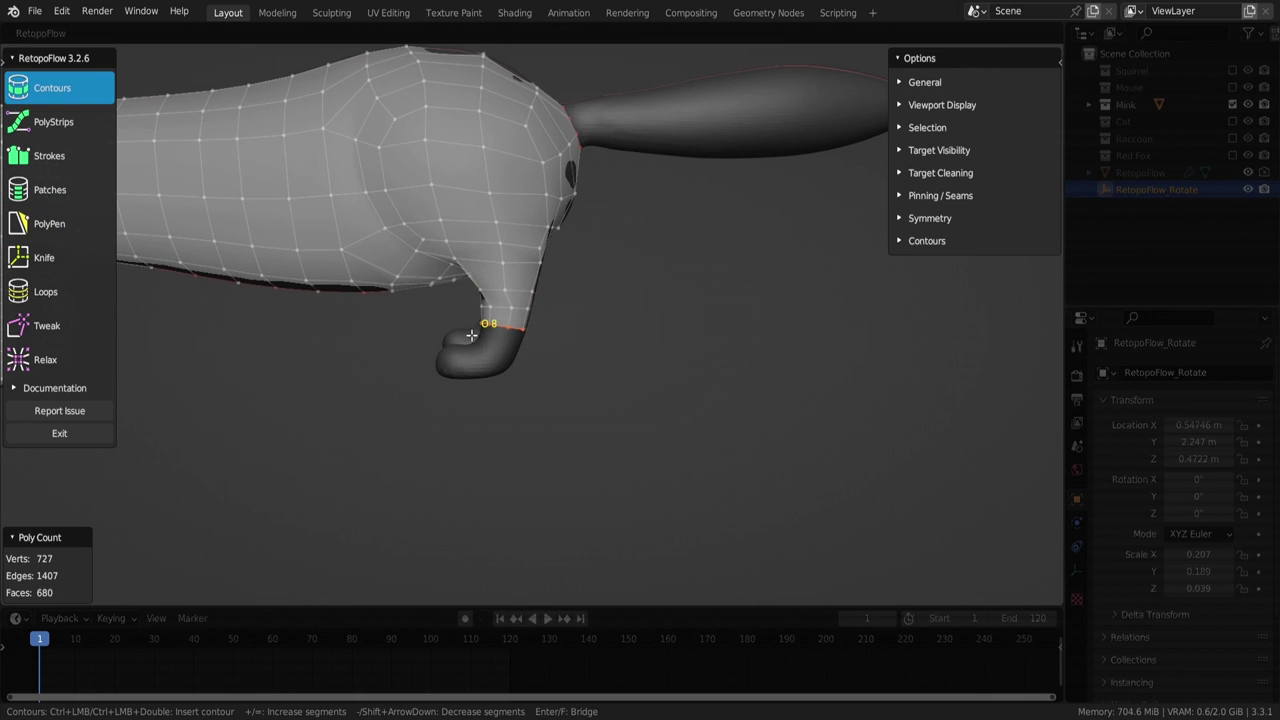
left_click(471, 335, "ctrl")
scroll(462, 355, "up", 1)
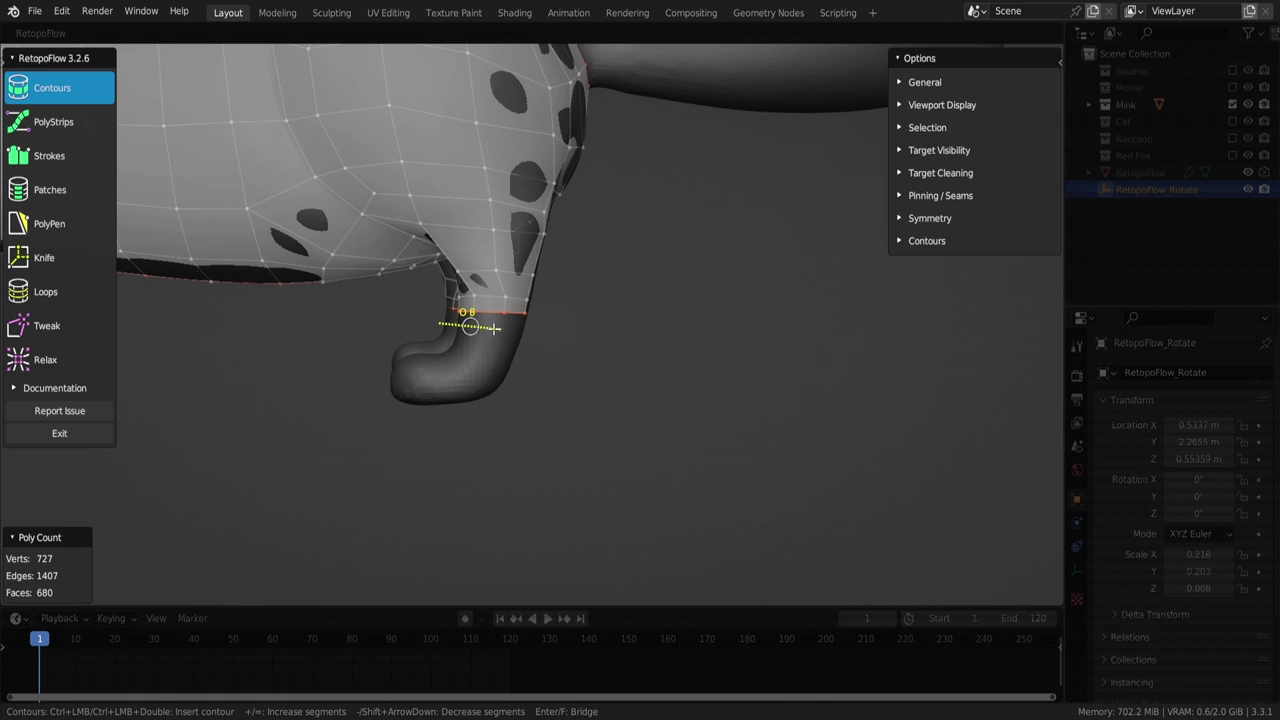
left_click(401, 434, "ctrl")
left_click(366, 415, "ctrl")
middle_click_drag(366, 415, 442, 348)
scroll(442, 348, "up", 3)
Cap the open end of the foot with PolyPen faces
key("5")
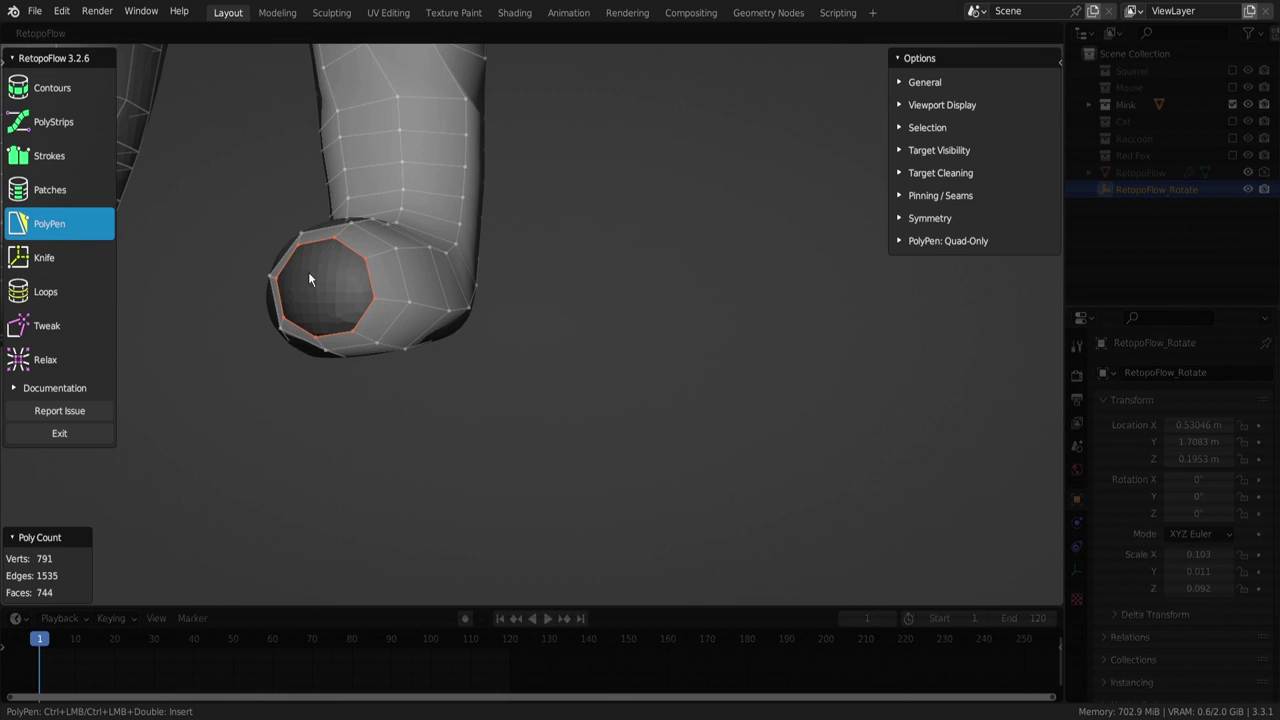
middle_click_drag(310, 280, 320, 289)
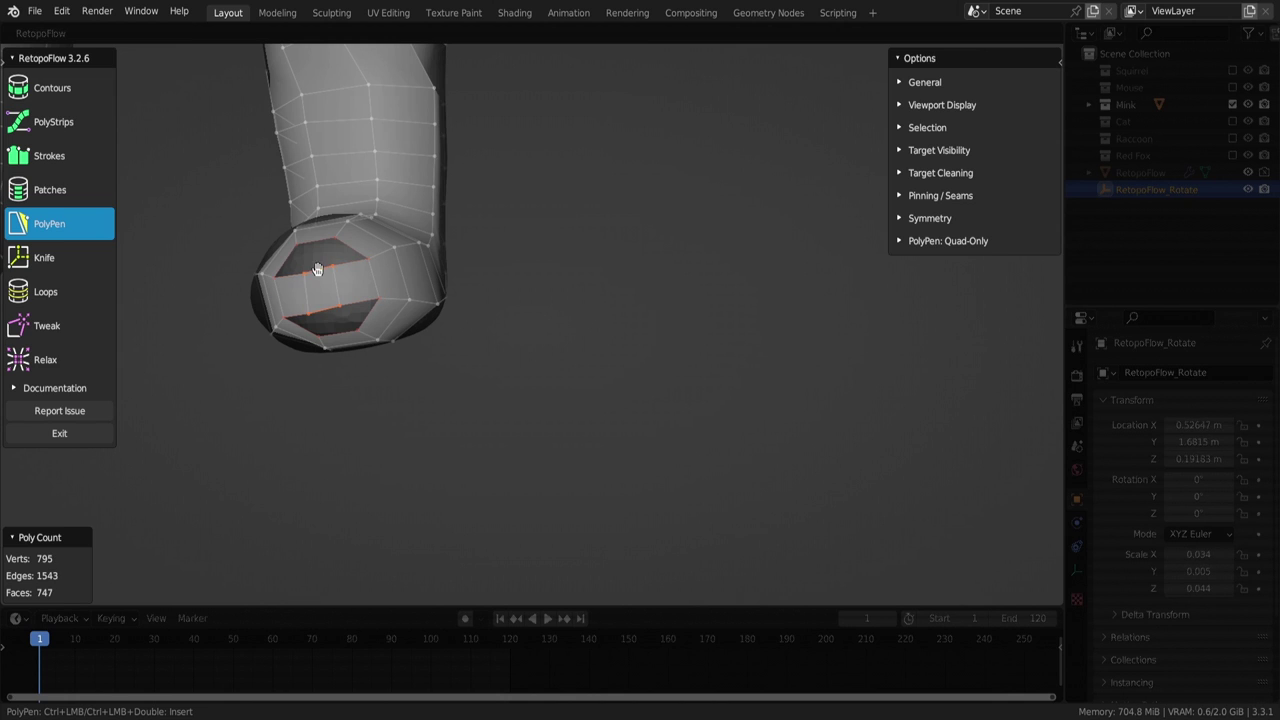
middle_click_drag(320, 285, 320, 268)
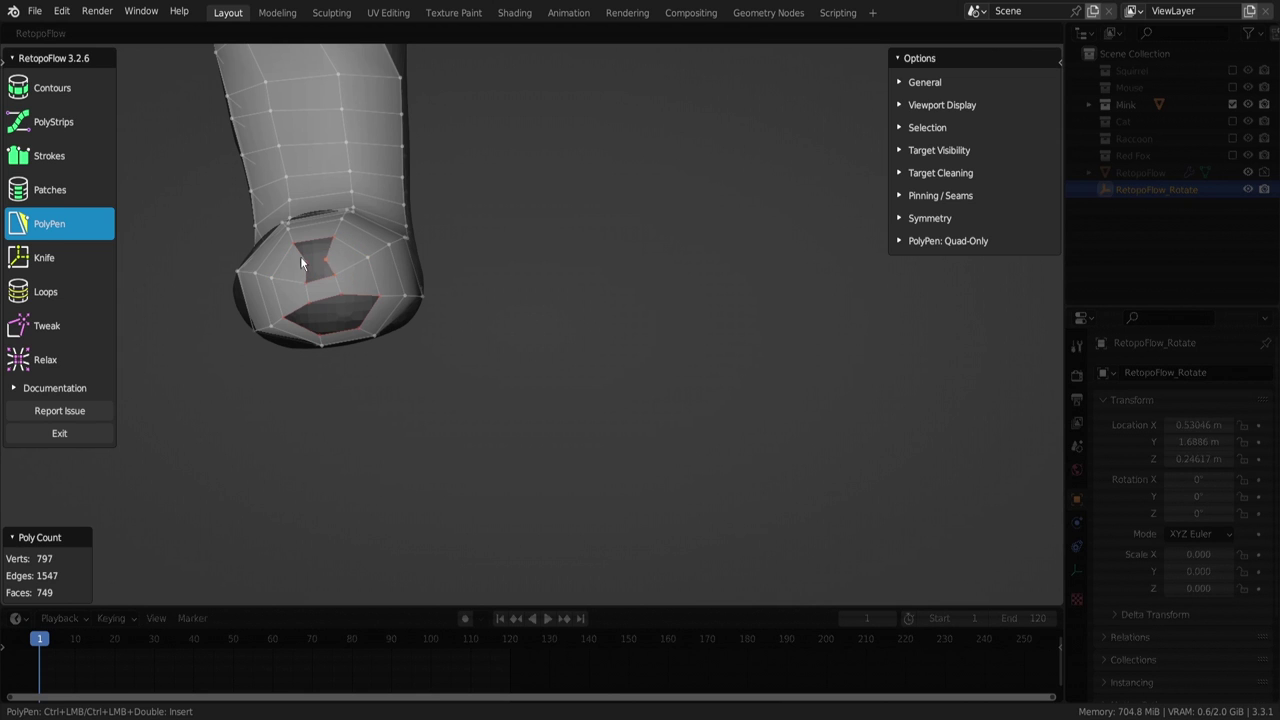
left_click(301, 262)
middle_click_drag(301, 262, 332, 270)
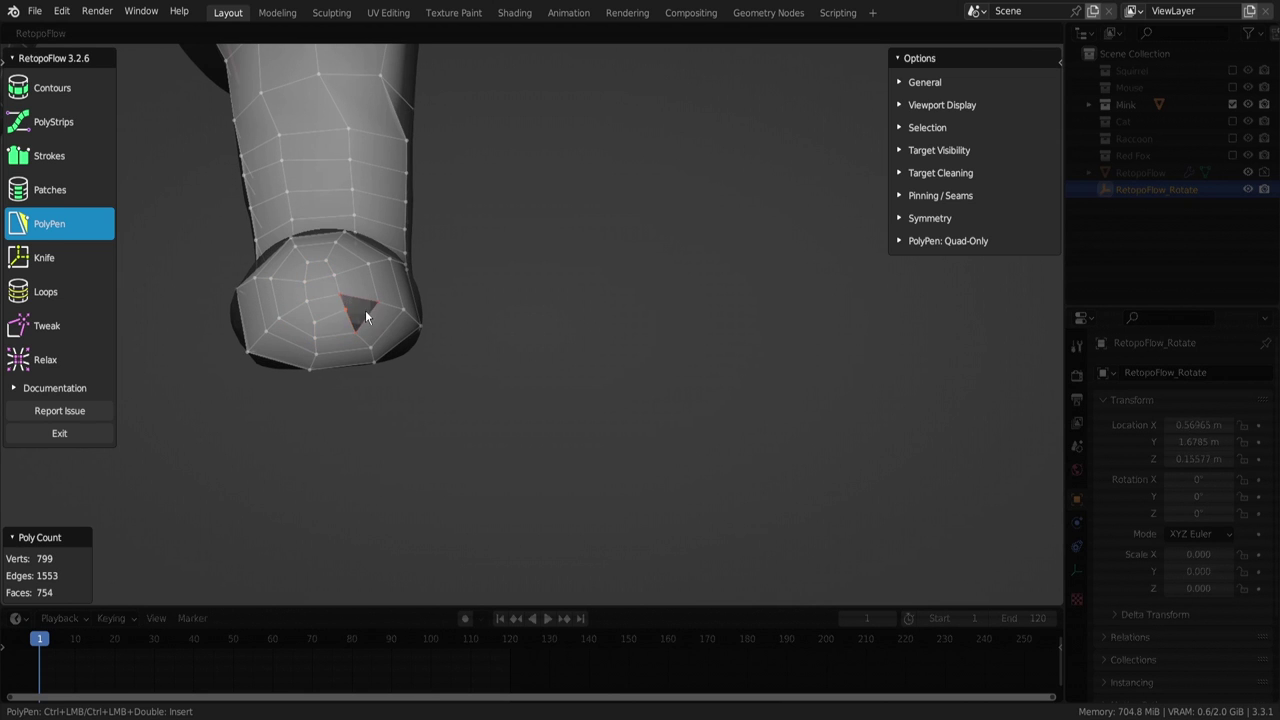
left_click(361, 315)
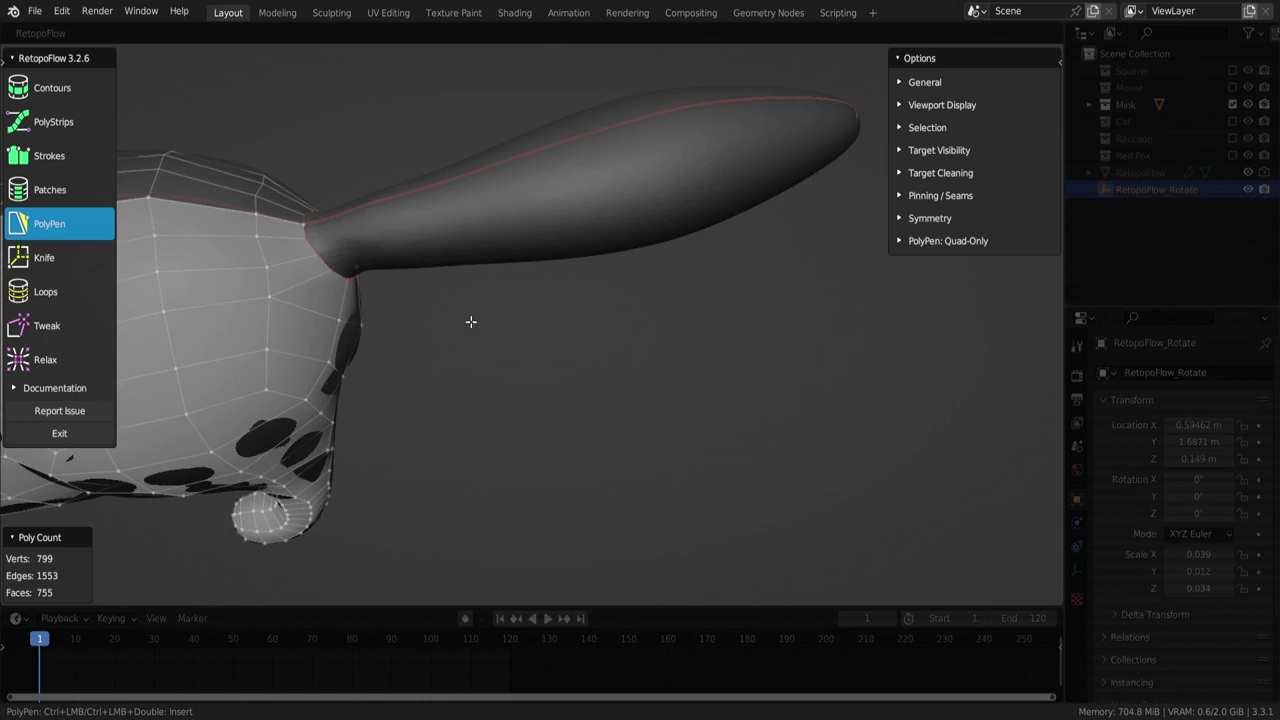
Draw 12-segment contour rings along the tail from its base to near the tip
scroll(397, 383, "down", 2)
scroll(400, 380, "down", 2)
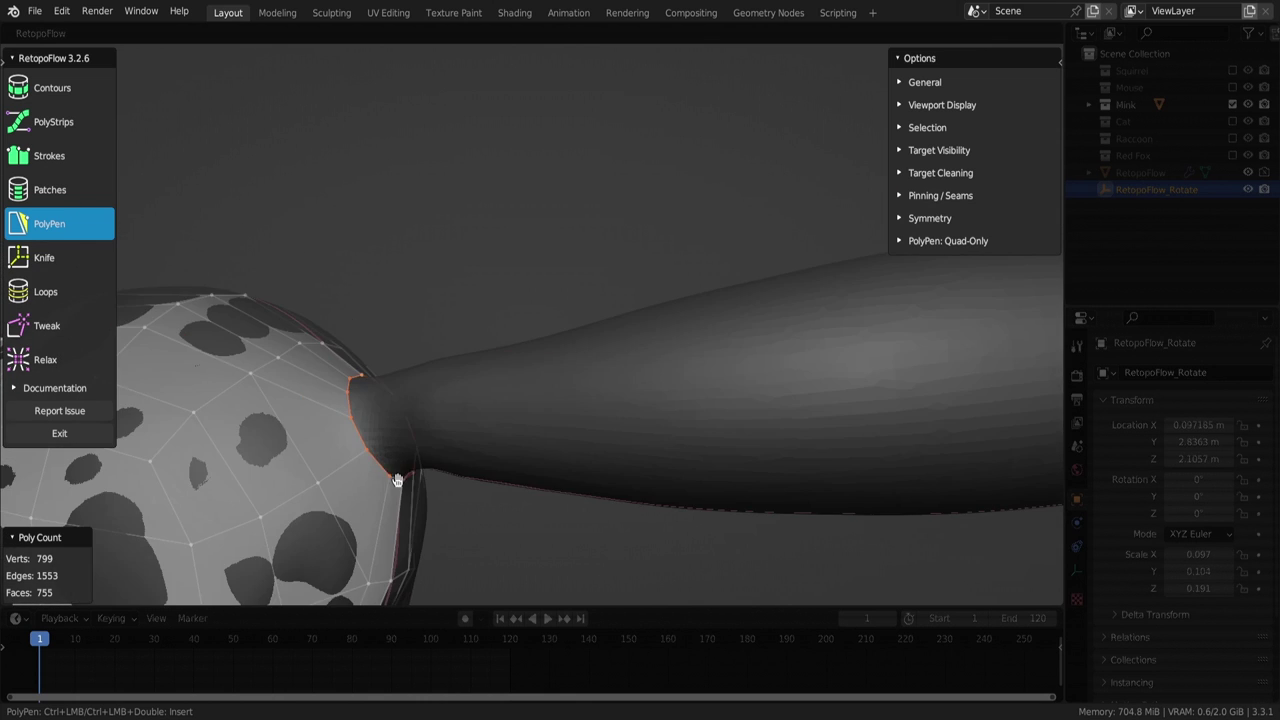
scroll(405, 374, "down", 2)
middle_click_drag(407, 373, 99, 107)
left_click(60, 88)
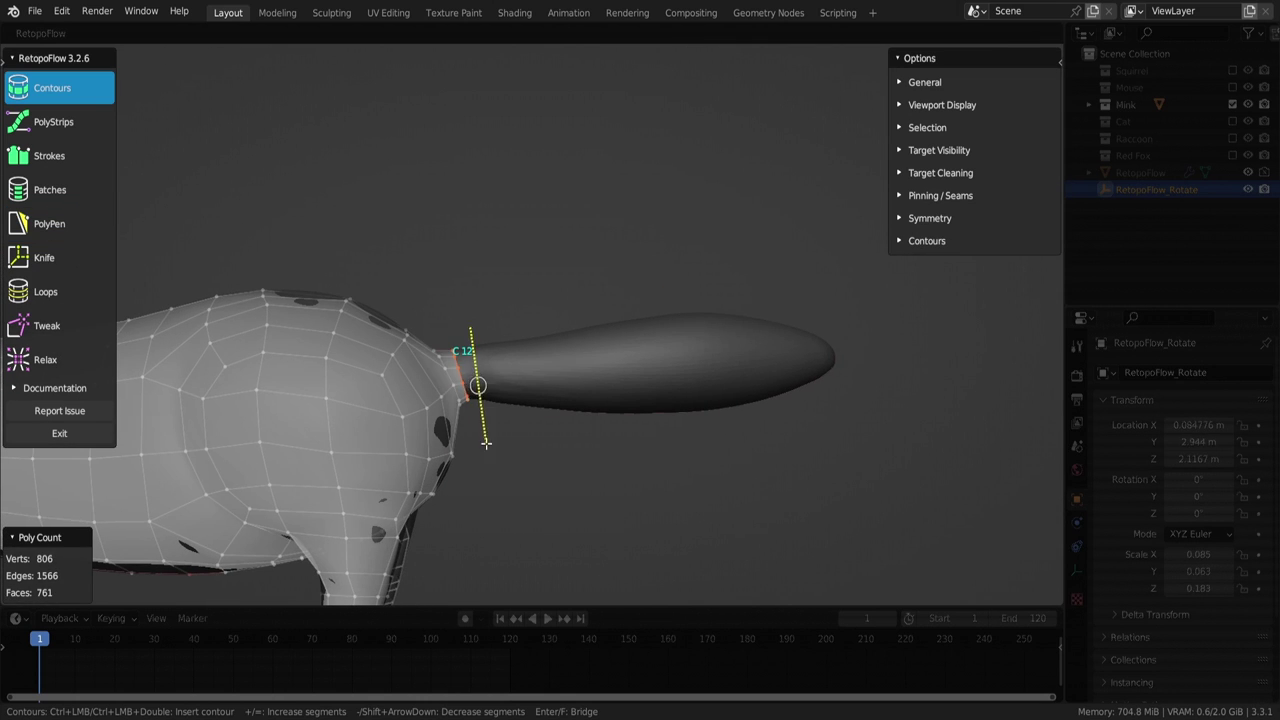
left_click_drag(486, 443, 487, 446)
scroll(489, 366, "down", 3)
scroll(472, 316, "up", 1)
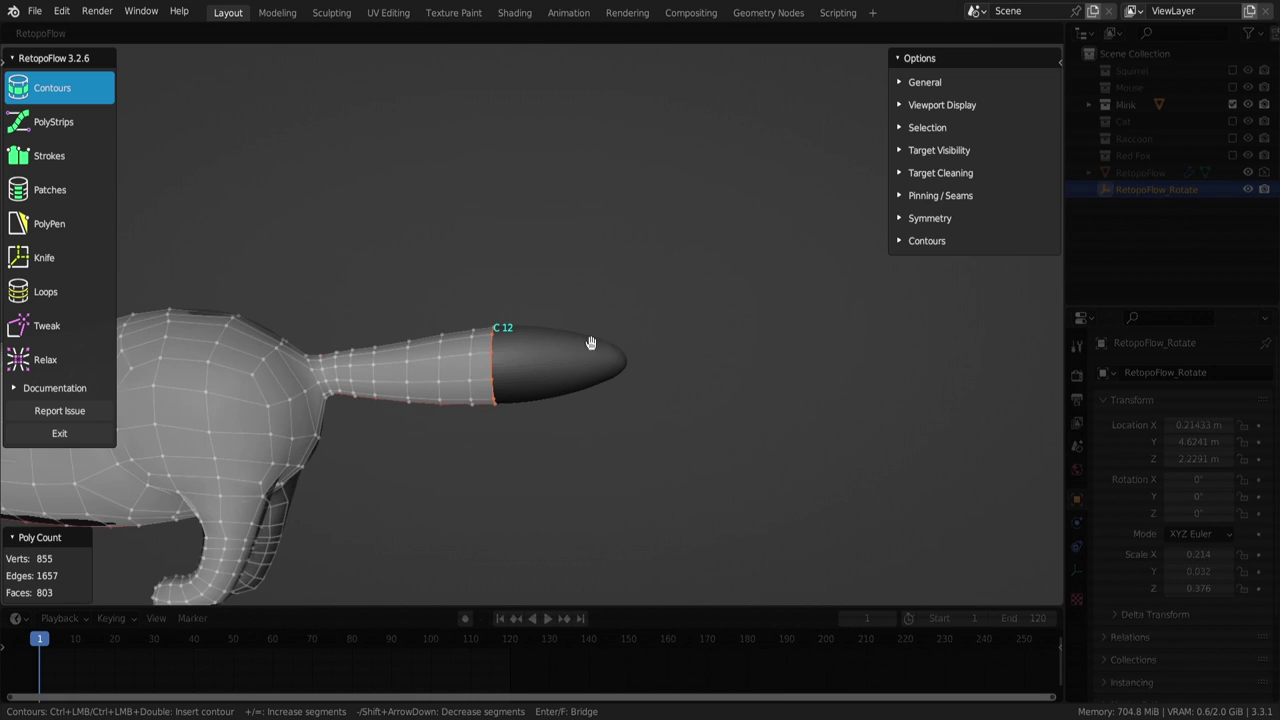
middle_click_drag(549, 293, 455, 317, "shift")
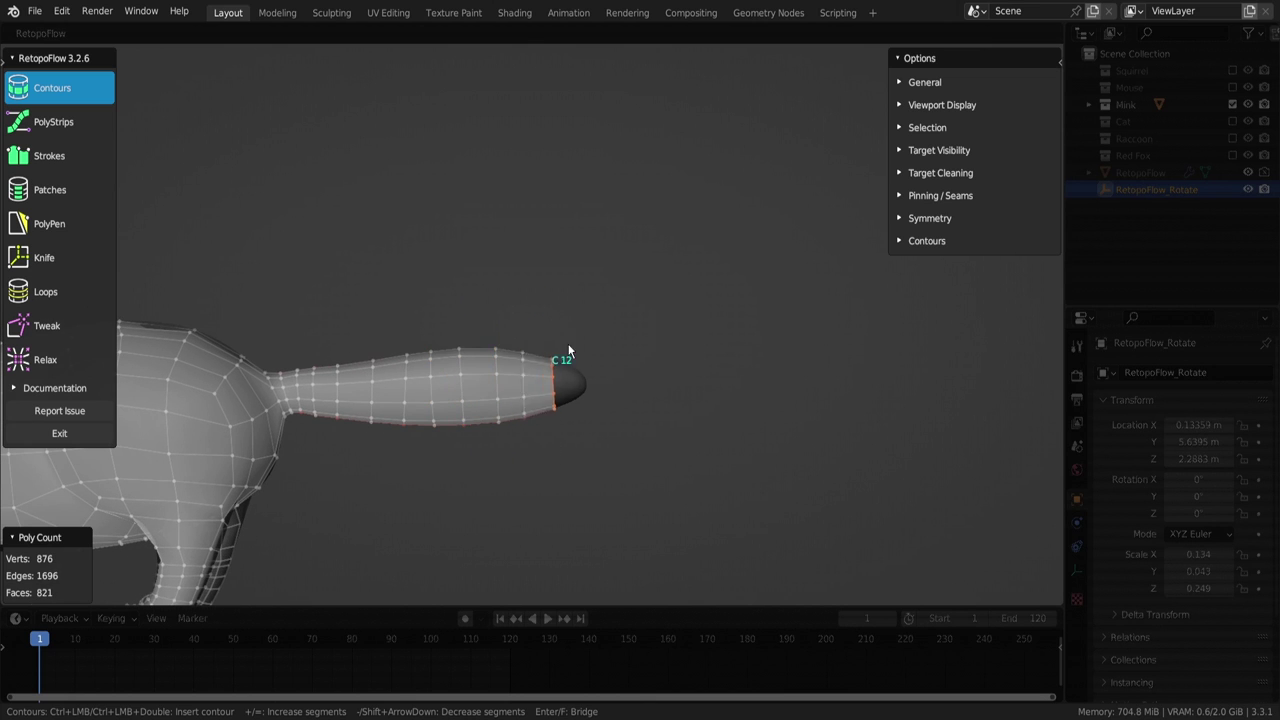
left_click_drag(480, 300, 480, 414)
mouse_move(480, 414)
middle_mouse_down()
mouse_move(448, 335)
mouse_move(400, 345)
mouse_move(383, 372)
middle_mouse_up()
Close off the tail tip with three PolyPen faces
key("5")
scroll(448, 335, "up", 4)
left_click(426, 318, "ctrl")
left_click(385, 355, "ctrl")
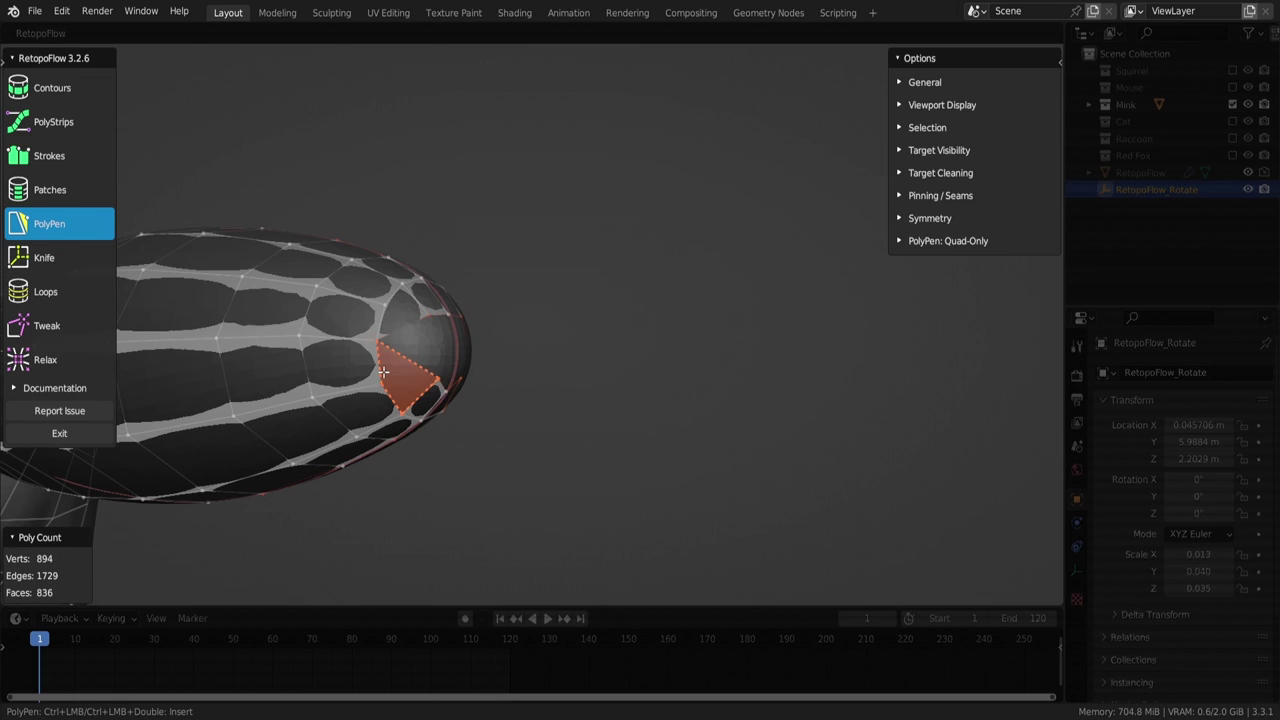
mouse_move(455, 395)
middle_mouse_down()
mouse_move(425, 391)
mouse_move(460, 345)
mouse_move(510, 355)
mouse_move(444, 335)
mouse_move(541, 287)
mouse_move(438, 365)
mouse_move(560, 351)
mouse_move(549, 329)
mouse_move(508, 343)
mouse_move(590, 336)
mouse_move(500, 341)
middle_mouse_up()
scroll(425, 391, "down", 3)
left_click(460, 345, "ctrl")
key("7")
key("5")
scroll(500, 341, "up", 5)
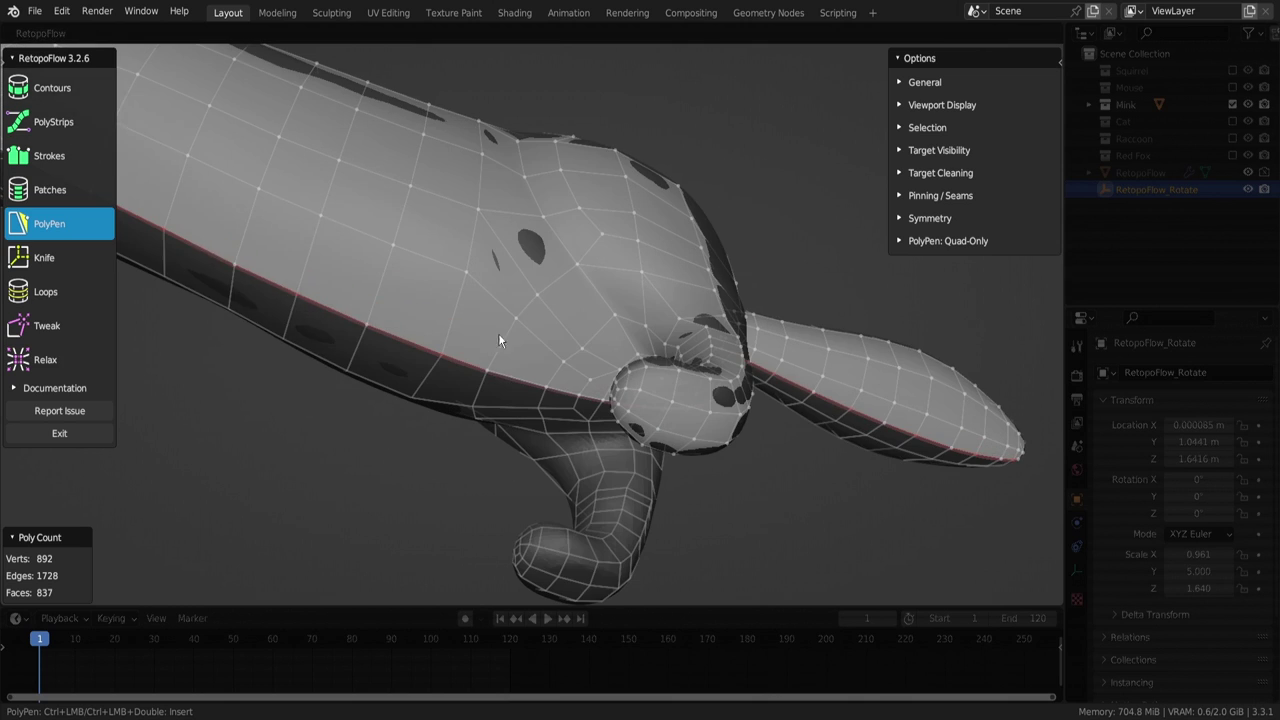
mouse_move(345, 299)
middle_mouse_down()
mouse_move(214, 309)
mouse_move(331, 366)
mouse_move(500, 320)
mouse_move(399, 334)
mouse_move(403, 263)
mouse_move(451, 337)
mouse_move(594, 295)
mouse_move(451, 334)
mouse_move(490, 368)
middle_mouse_up()
scroll(451, 337, "down", 5)
scroll(451, 337, "up", 5)
scroll(451, 334, "up", 5)
scroll(554, 366, "down", 5)
scroll(490, 368, "up", 3)
mouse_move(491, 251)
middle_mouse_down()
mouse_move(486, 286)
mouse_move(551, 246)
mouse_move(527, 287)
mouse_move(469, 320)
mouse_move(520, 349)
mouse_move(396, 404)
mouse_move(423, 349)
mouse_move(578, 353)
middle_mouse_up()
scroll(527, 287, "down", 3)
scroll(520, 349, "up", 3)
key("5")
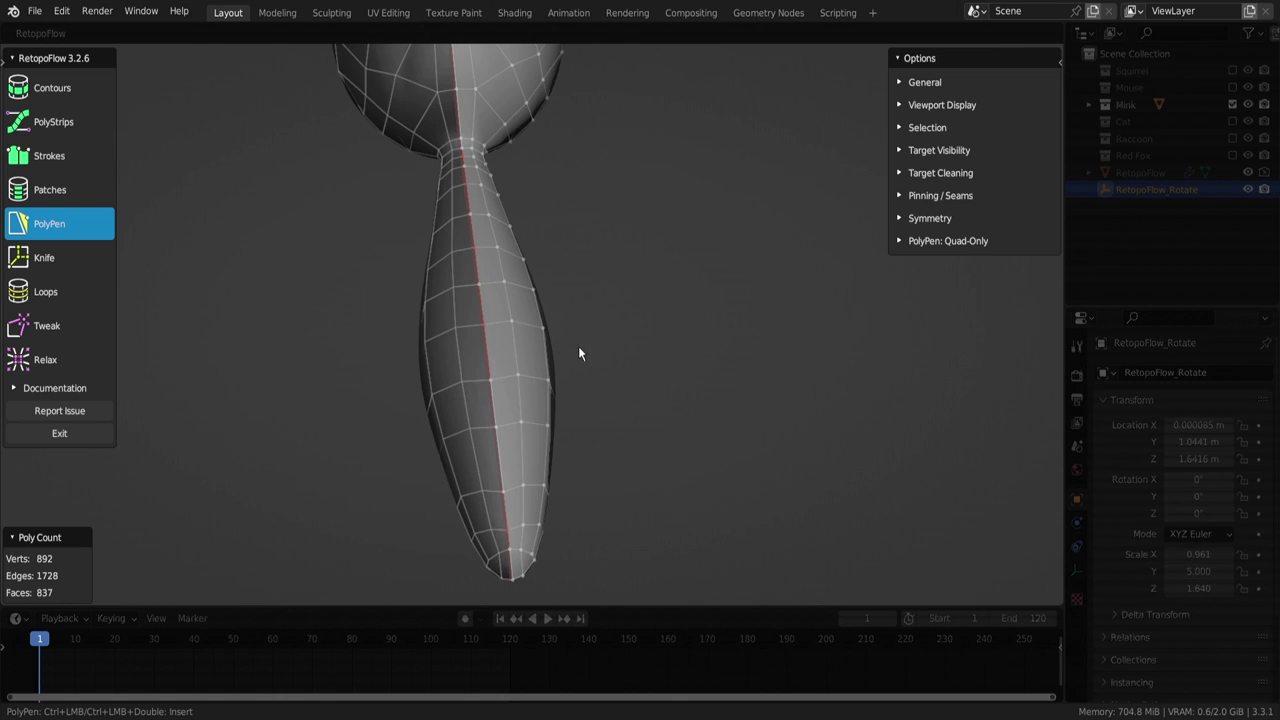
mouse_move(521, 444)
middle_mouse_down()
mouse_move(529, 311)
mouse_move(477, 257)
mouse_move(471, 283)
mouse_move(558, 359)
middle_mouse_up()
scroll(558, 359, "down", 5)
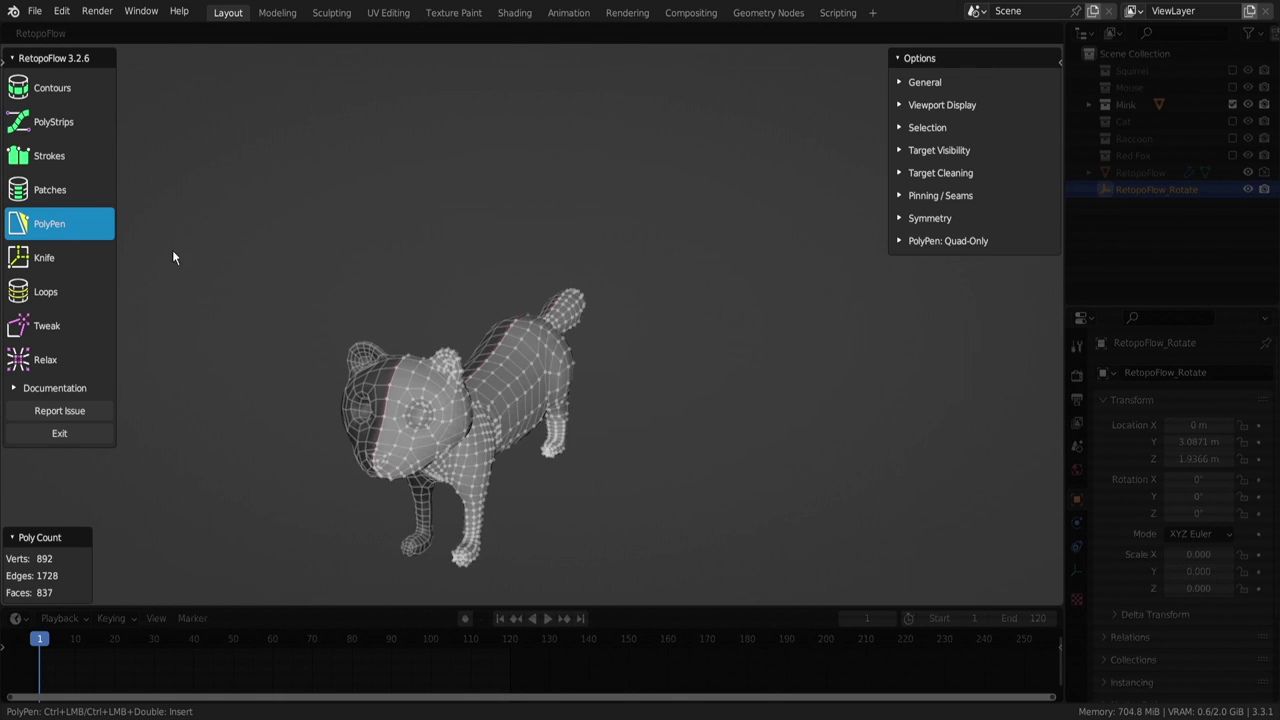
key("9")
middle_click_drag(172, 250, 300, 330)
scroll(402, 368, "up", 4)
middle_click_drag(402, 368, 414, 480)
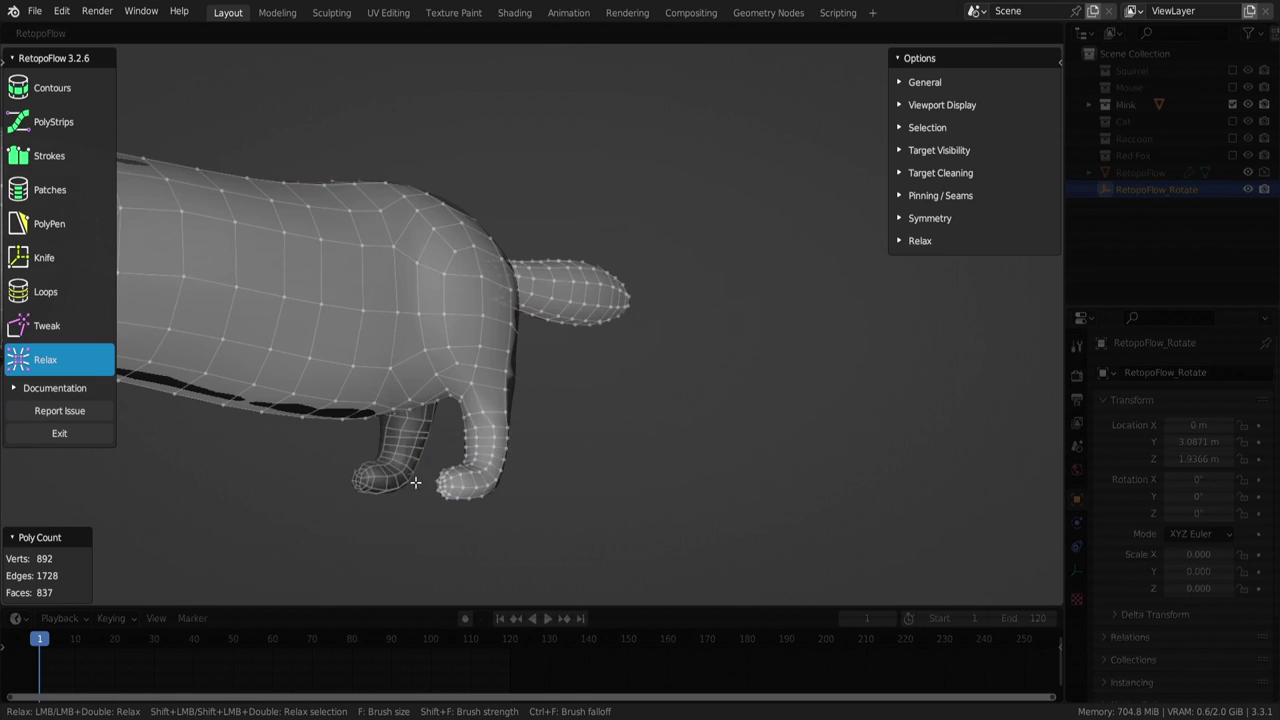
scroll(423, 320, "down", 3)
middle_click_drag(521, 292, 486, 380)
scroll(349, 300, "up", 4)
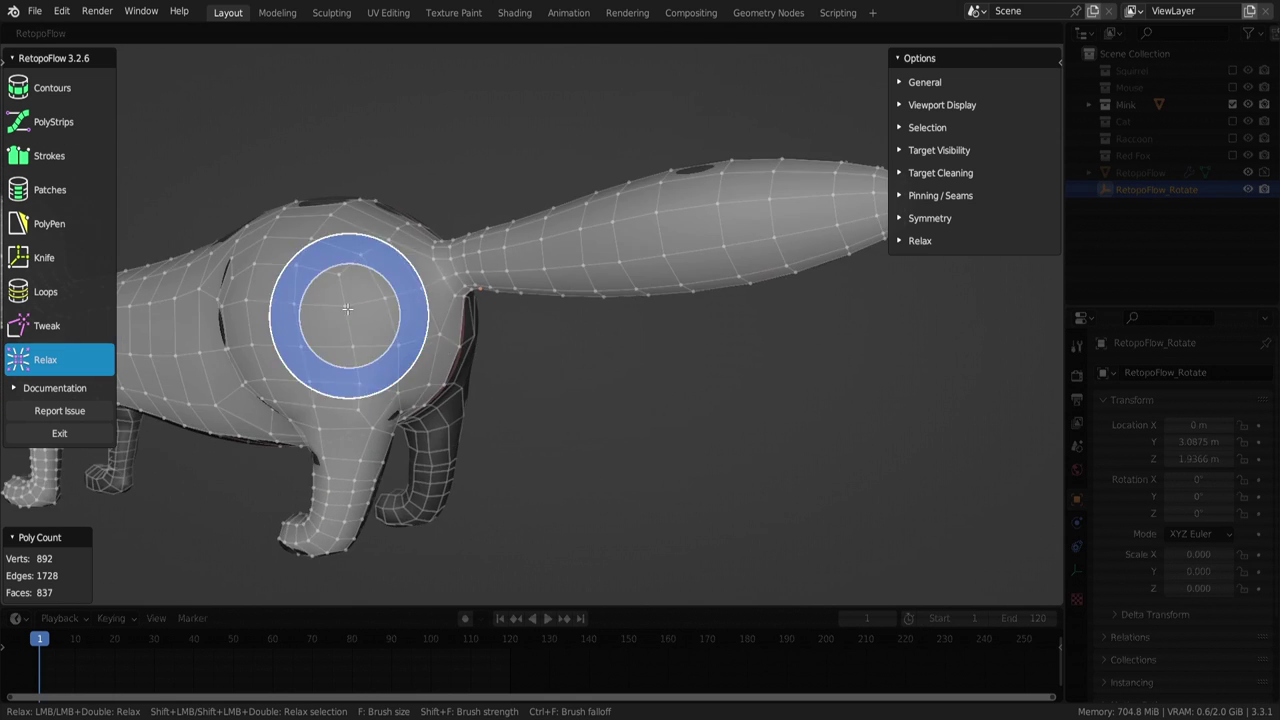
mouse_move(349, 300)
middle_mouse_down()
mouse_move(617, 366)
mouse_move(359, 354)
mouse_move(389, 240)
mouse_move(603, 277)
middle_mouse_up()
scroll(389, 240, "down", 3)
key("9")
scroll(589, 286, "up", 3)
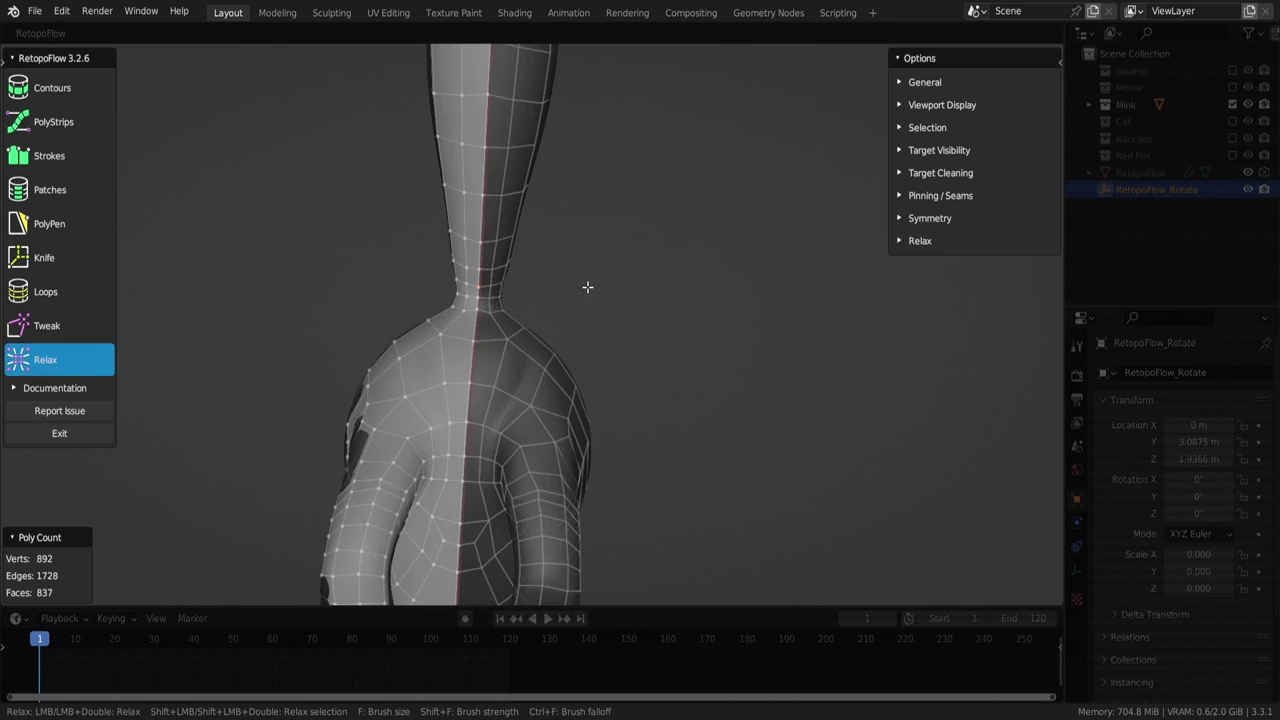
scroll(567, 350, "up", 3)
middle_click_drag(567, 350, 464, 457)
key("5")
scroll(337, 423, "down", 5)
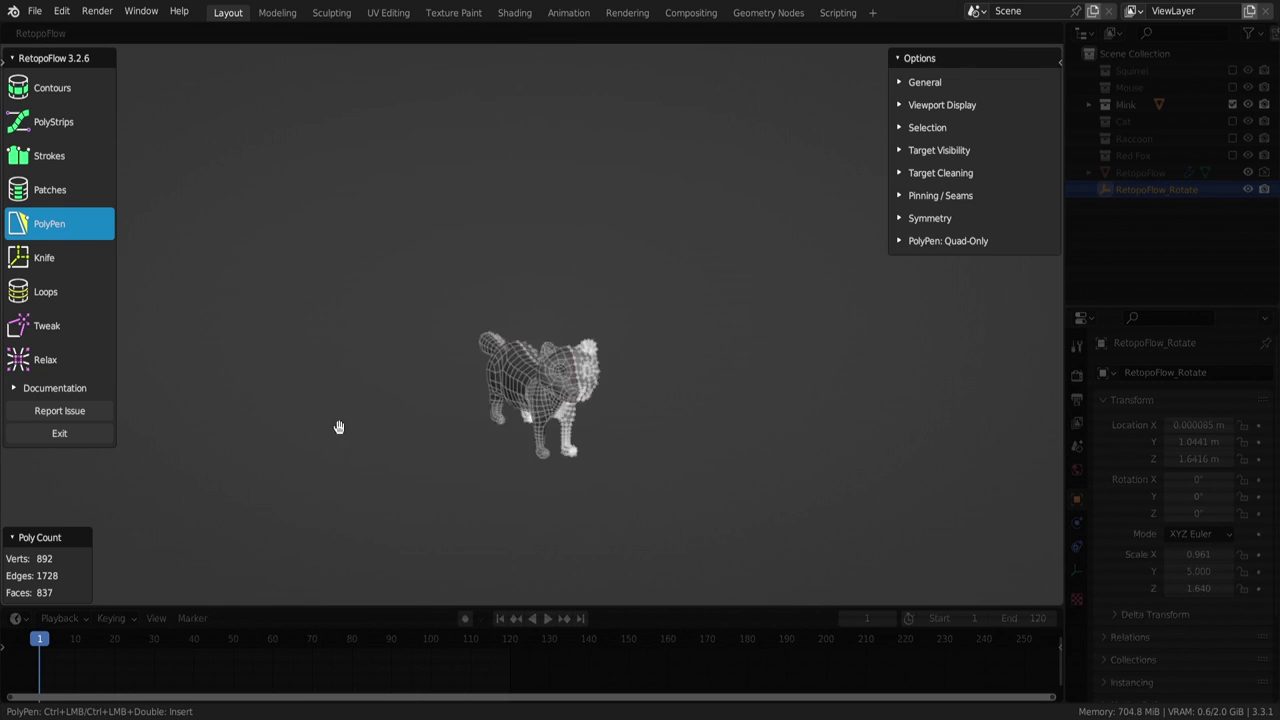
scroll(528, 343, "up", 3)
mouse_move(337, 423)
middle_mouse_down()
mouse_move(528, 343)
mouse_move(257, 366)
mouse_move(316, 148)
mouse_move(58, 452)
middle_mouse_up()
scroll(316, 148, "down", 5)
Exit RetopoFlow to Object Mode, move the mesh into the Mink collection, and rename the sculpt Mink_High_res
left_click(59, 433)
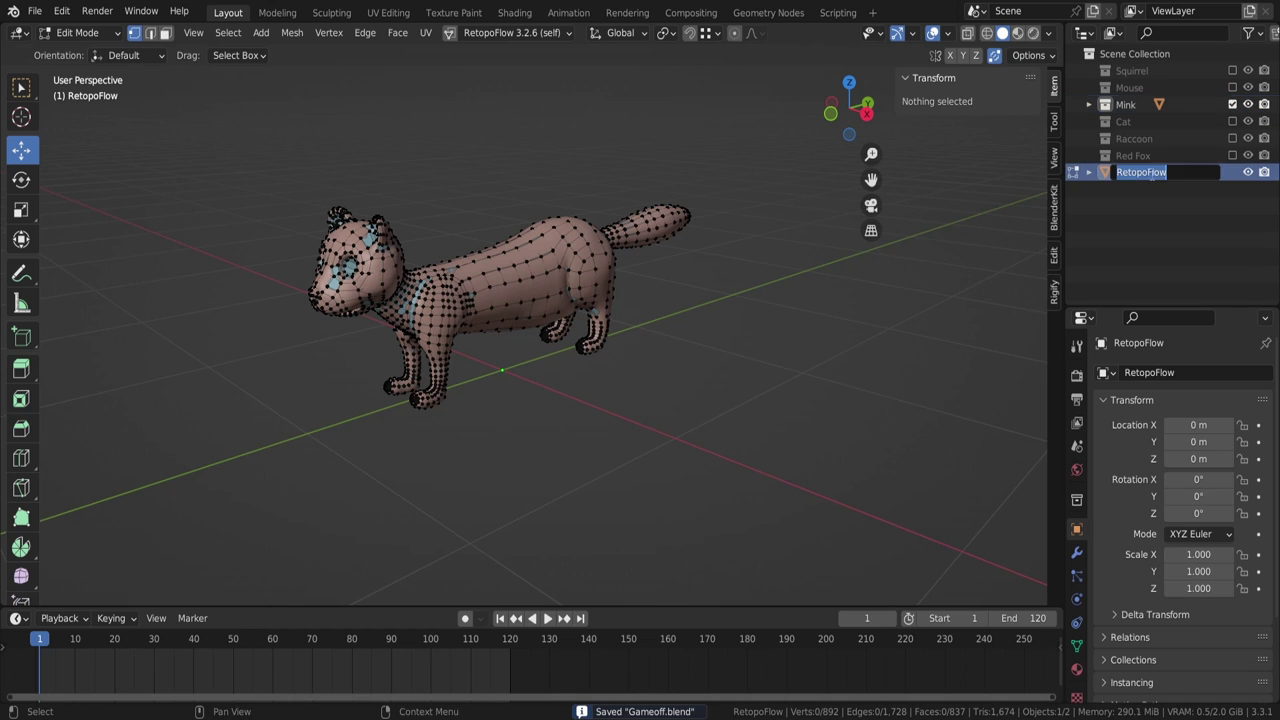
left_click(1142, 176)
type("Mink")
key("Tab")
left_click_drag(1142, 176, 1157, 112)
type("Mink_High")
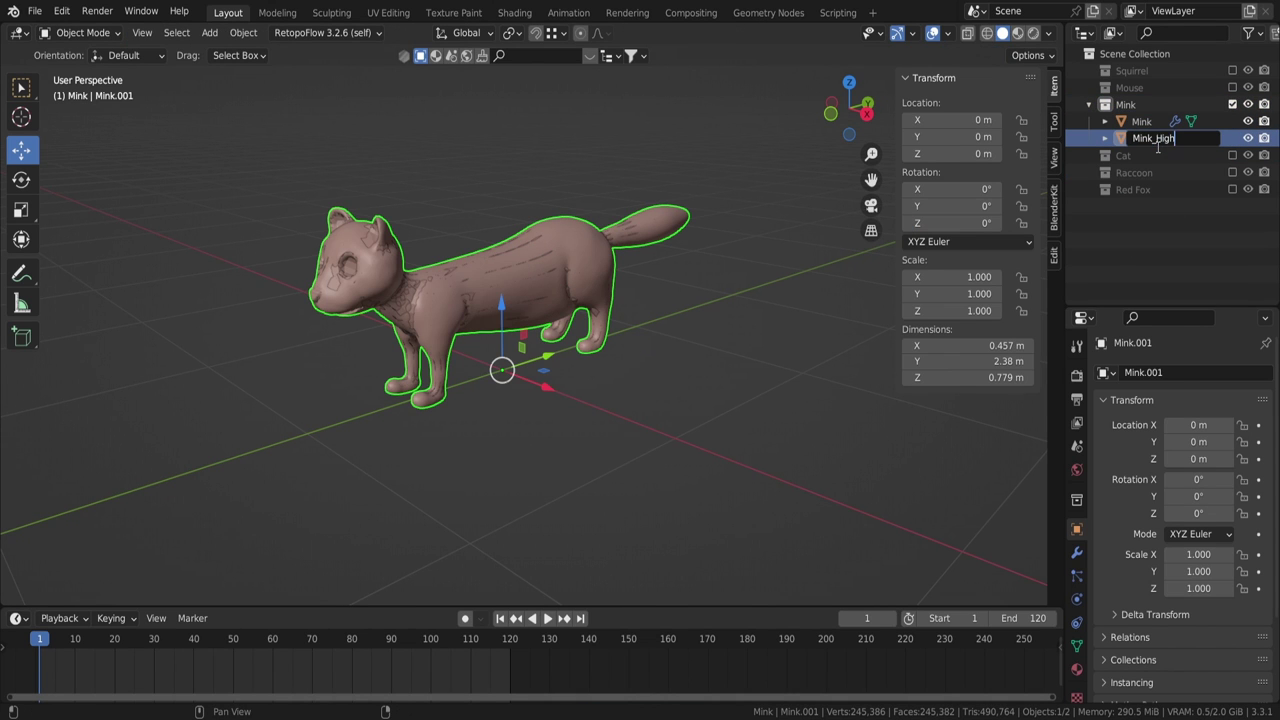
type("_res")
left_click(1247, 138)
Hide the Mink_High_res sculpt and shade the Mink mesh smooth
middle_click_drag(436, 332, 532, 358)
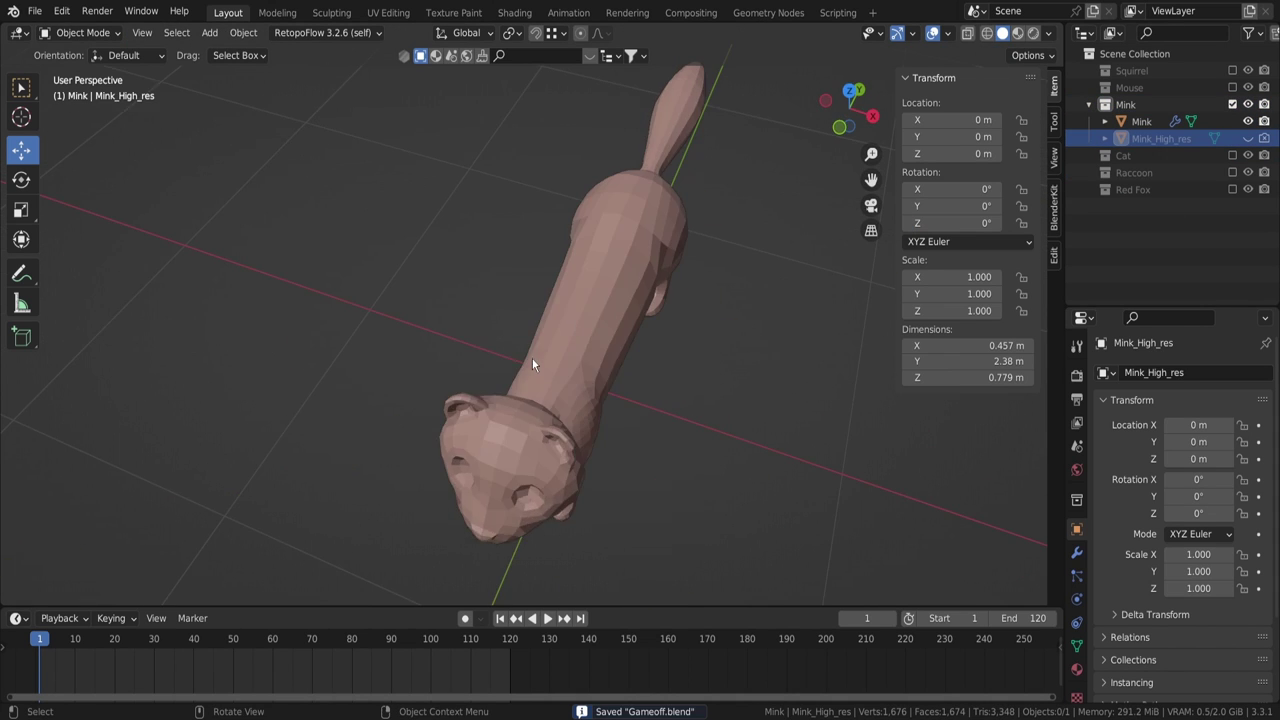
left_click(600, 300)
right_click(600, 300)
left_click(640, 320)
left_click(740, 350)
Select the Mink mesh and show its Mirror and Displace modifiers
mouse_move(740, 350)
middle_mouse_down()
mouse_move(577, 329)
mouse_move(577, 277)
middle_mouse_up()
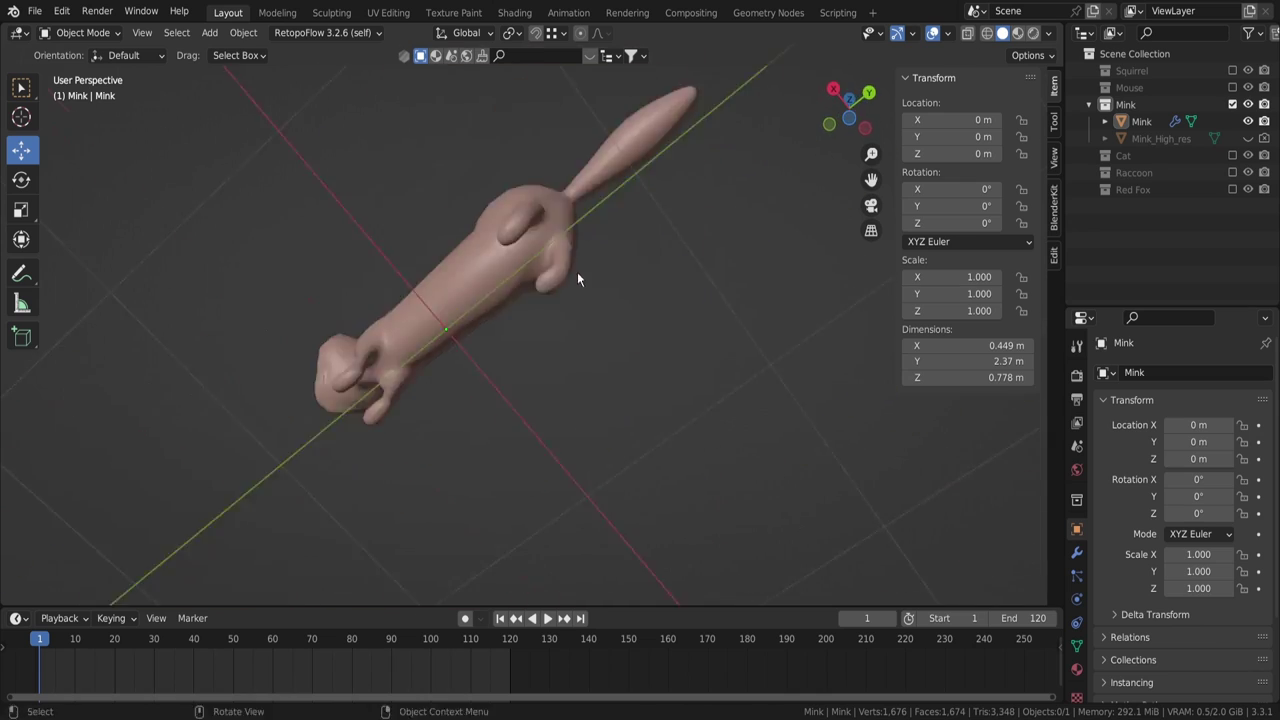
scroll(655, 349, "up", 6)
left_click(654, 349)
scroll(654, 349, "down", 6)
middle_click_drag(720, 401, 640, 380)
left_click(1077, 552)
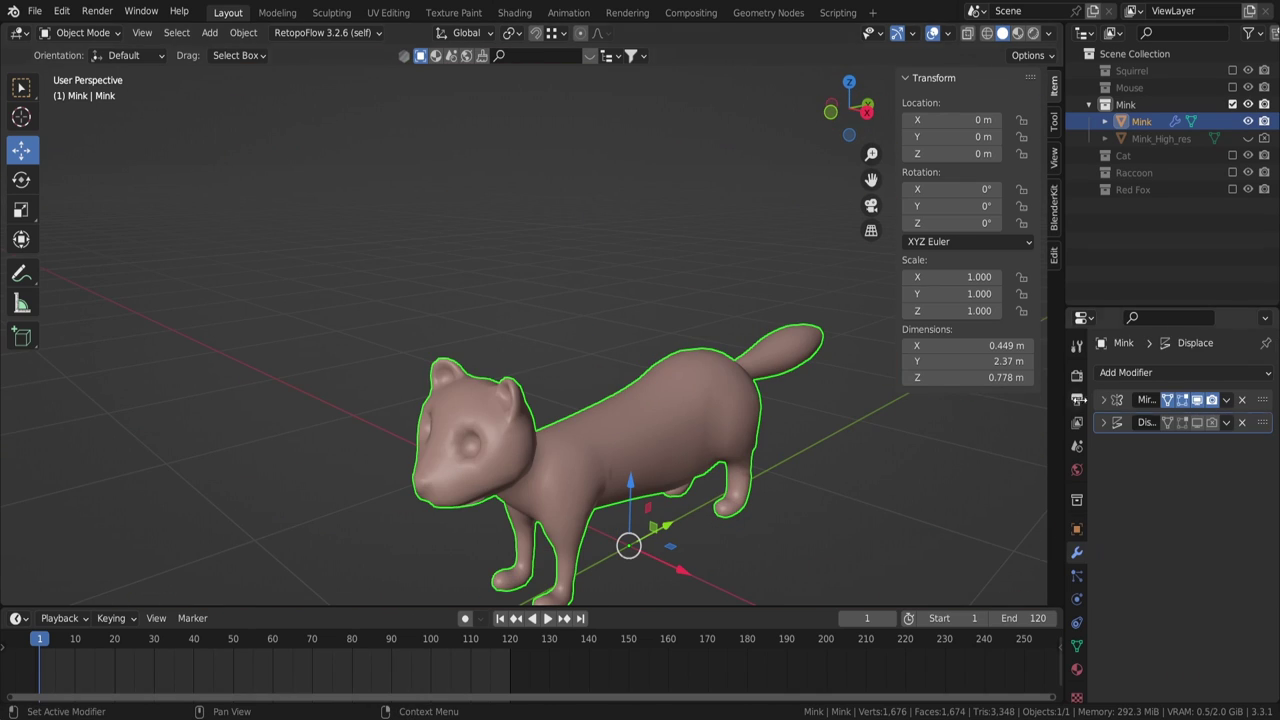